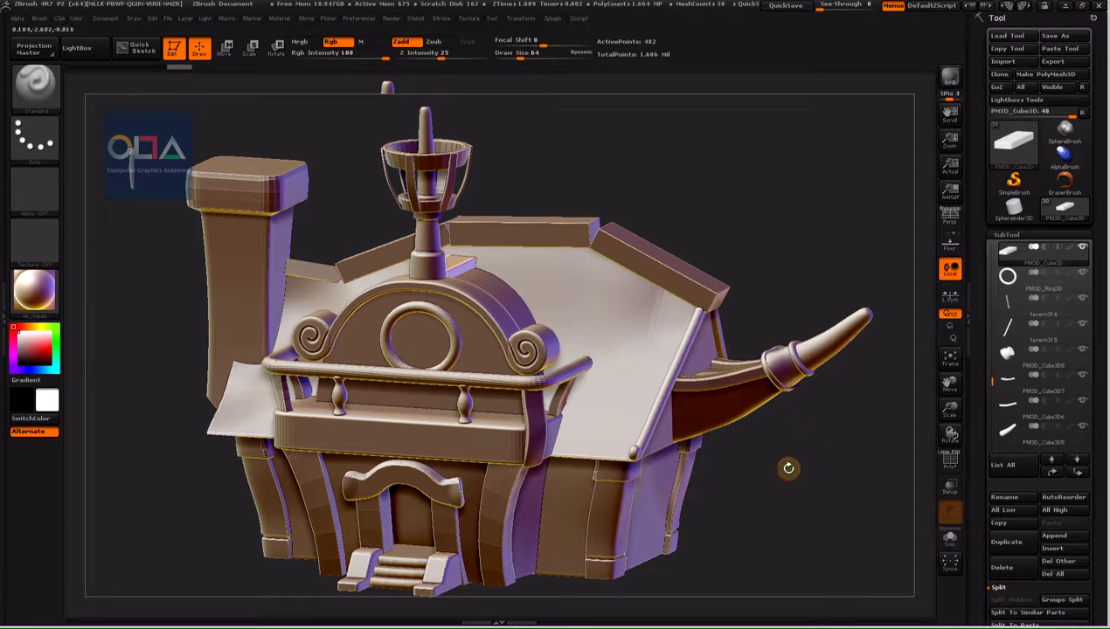
Turn the finished tavern model to a more frontal view, then switch to Photoshop
left_click_drag(787, 465, 794, 476)
key("alt+Tab")
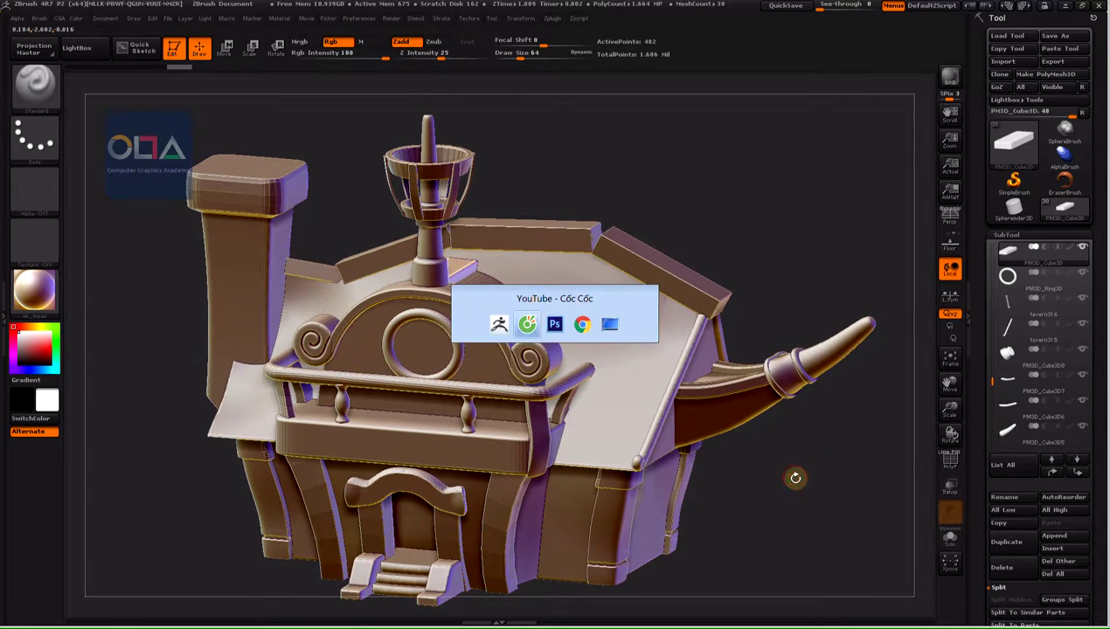
key("alt+Tab")
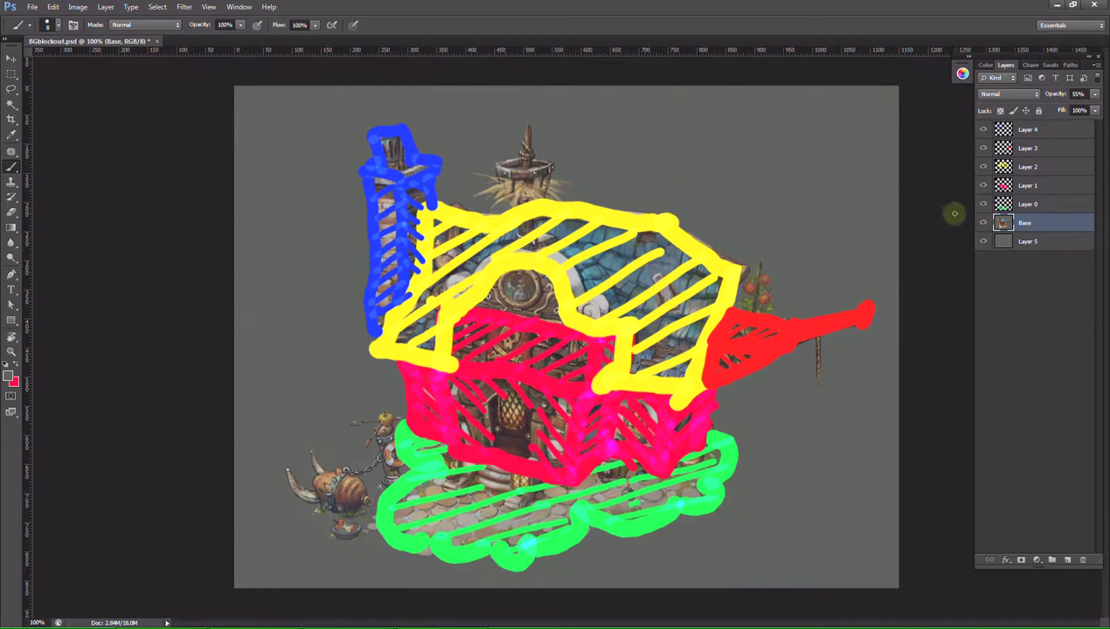
Set the Base layer opacity to 100% and hide overlay Layers 4 through 0
left_click_drag(1054, 94, 1106, 109)
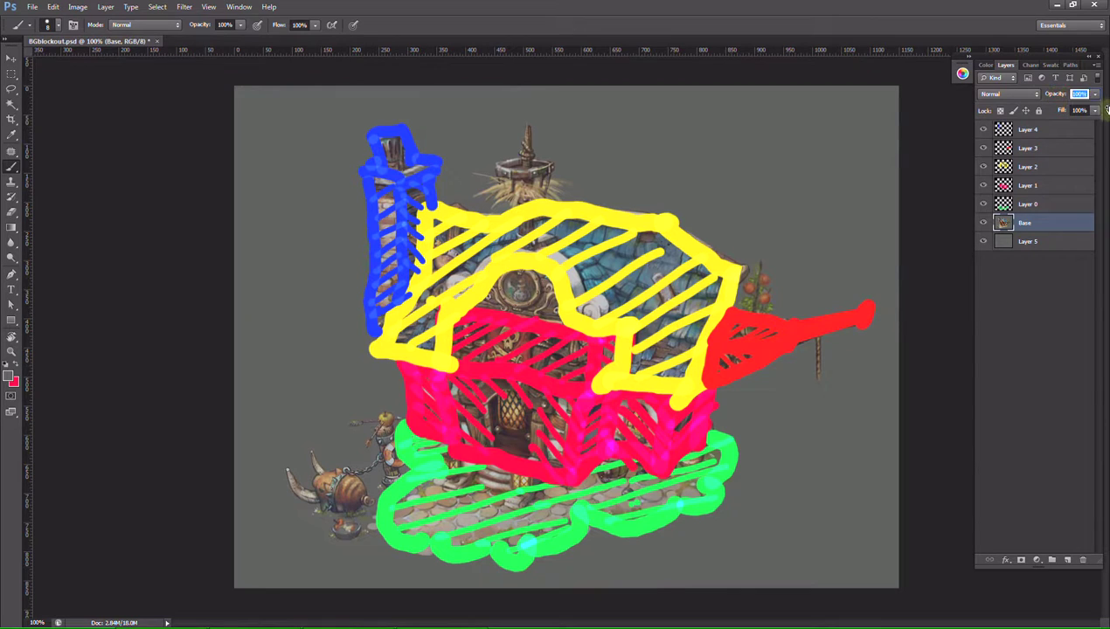
left_click_drag(982, 129, 983, 205)
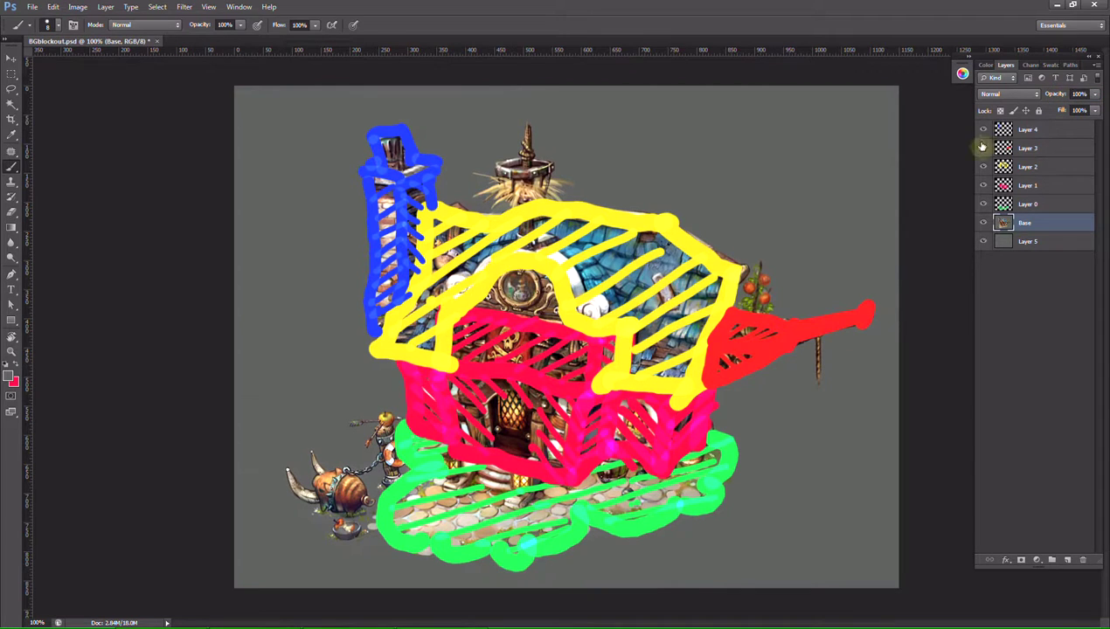
left_click(982, 223)
left_click(982, 223)
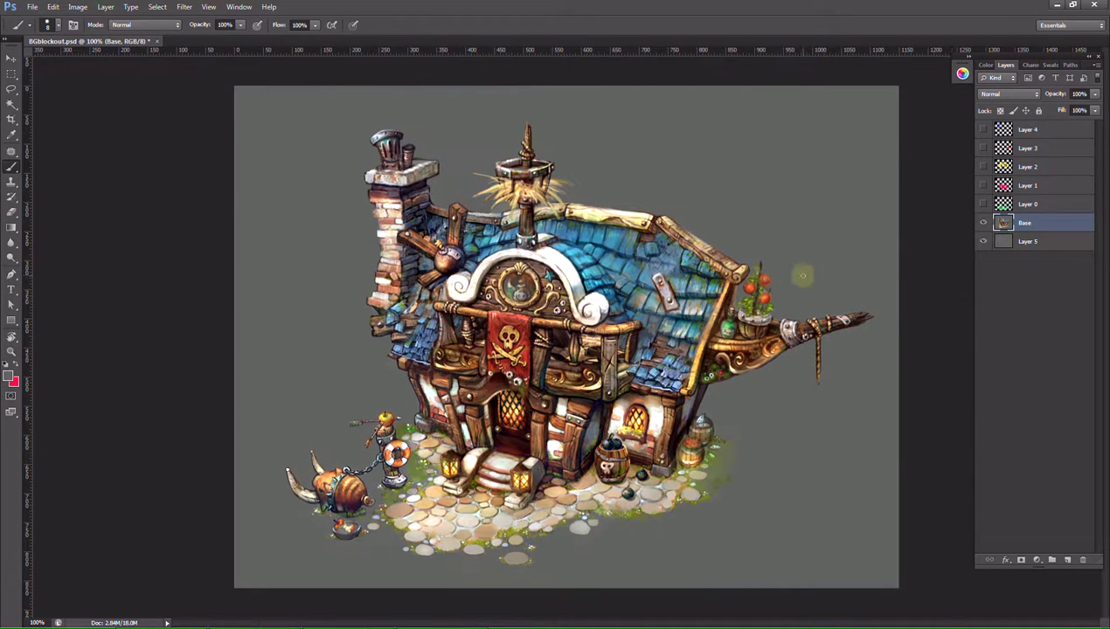
Make Layers 0–4 visible again: ground, body, roof, spout and chimney blockout strokes
left_click(983, 208)
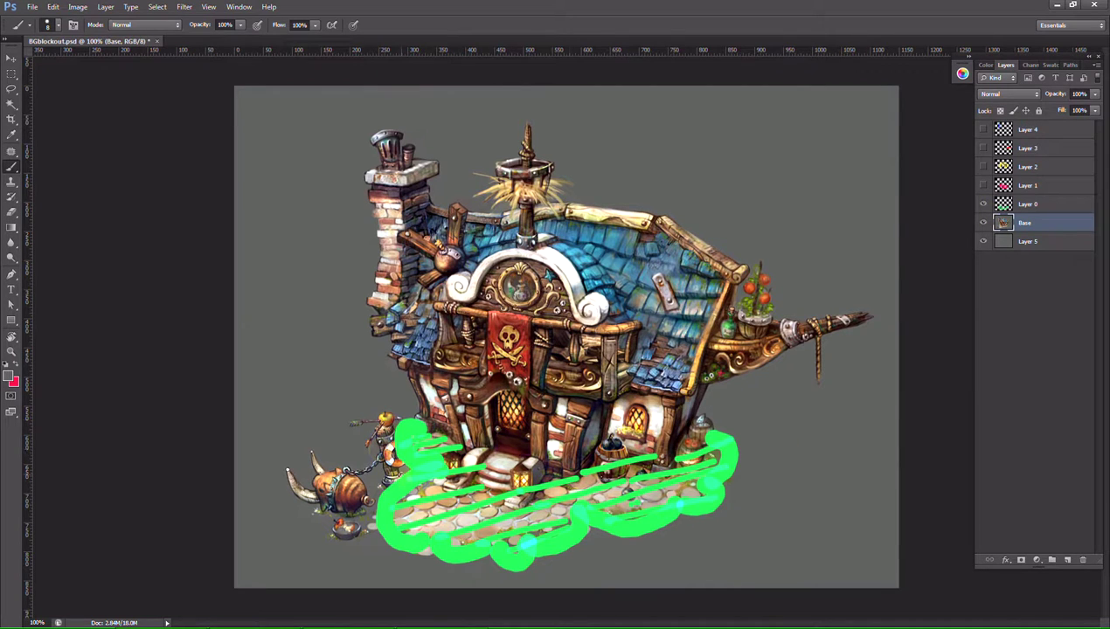
left_click(984, 186)
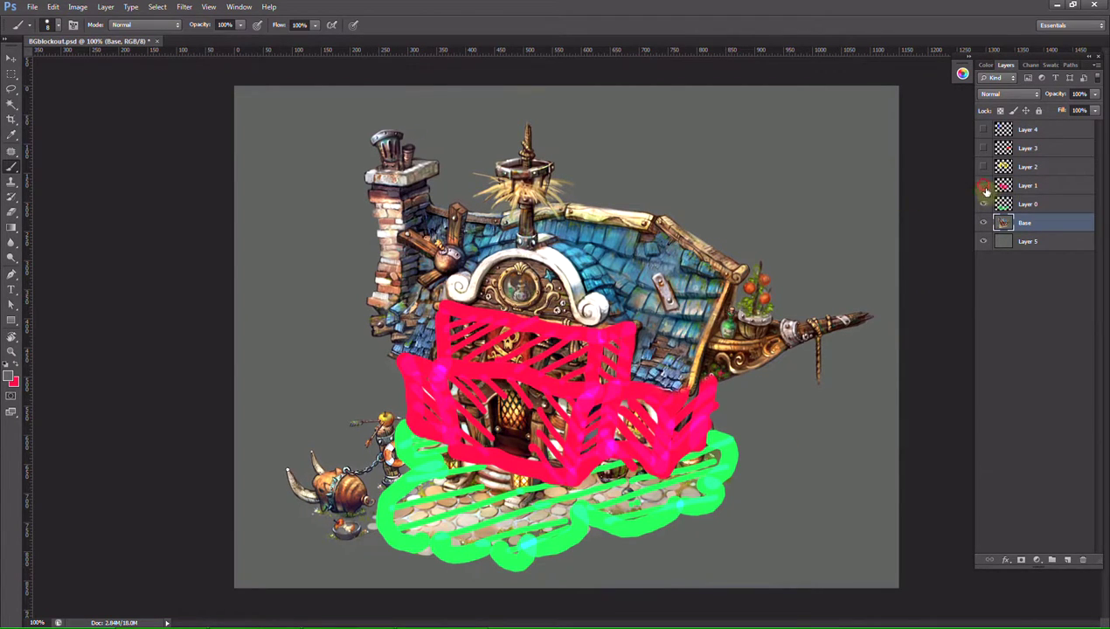
left_click(985, 186)
left_click(985, 186)
left_click(983, 167)
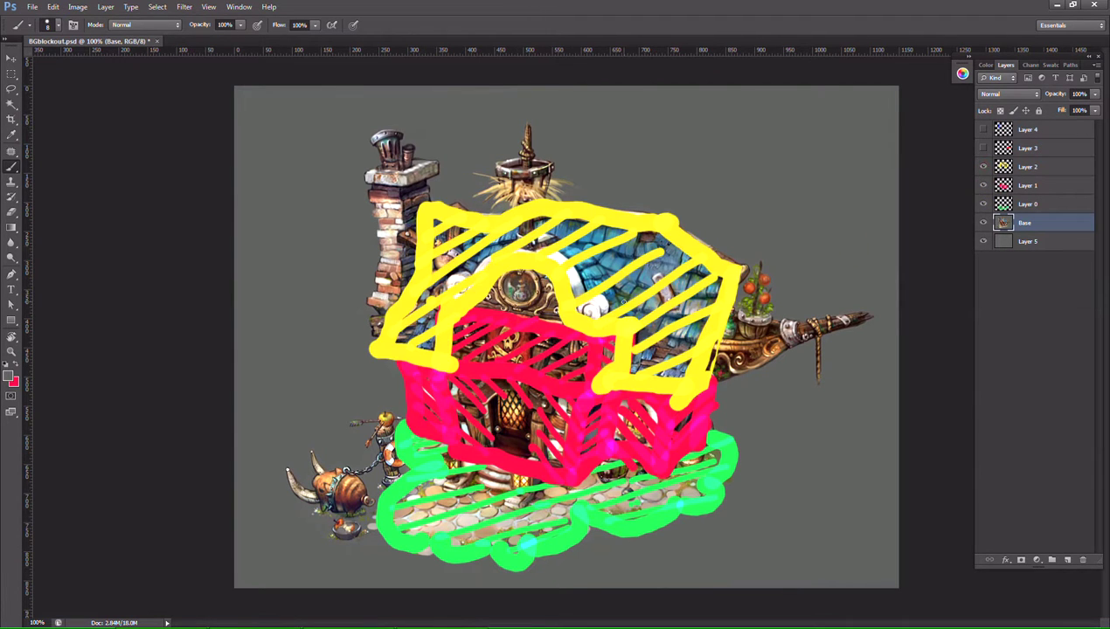
left_click(983, 149)
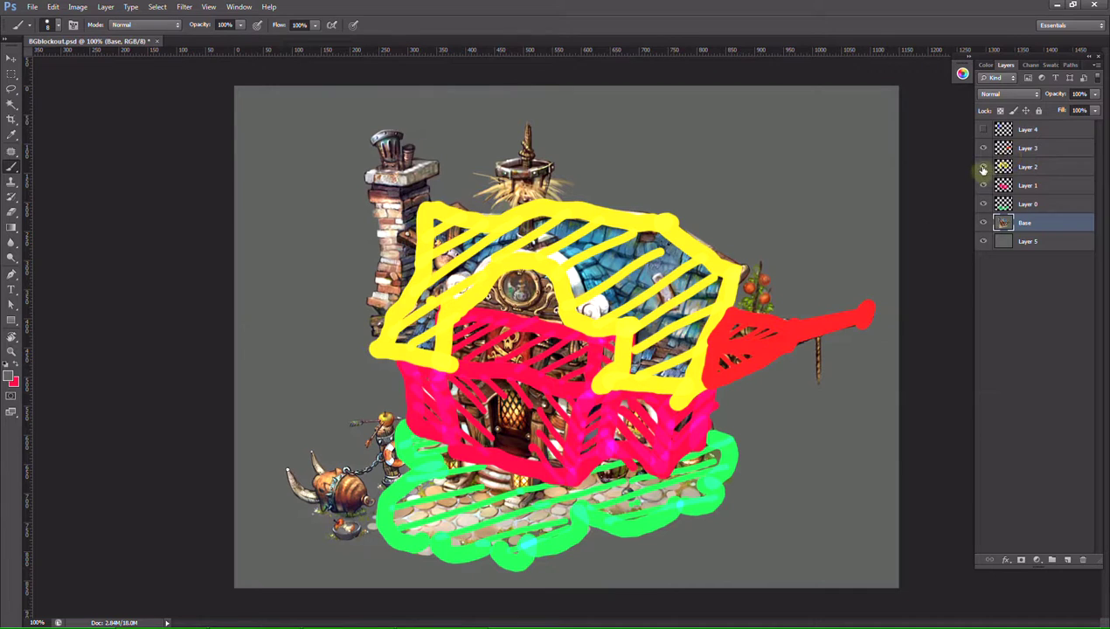
left_click(983, 167)
left_click(984, 167)
left_click(985, 149)
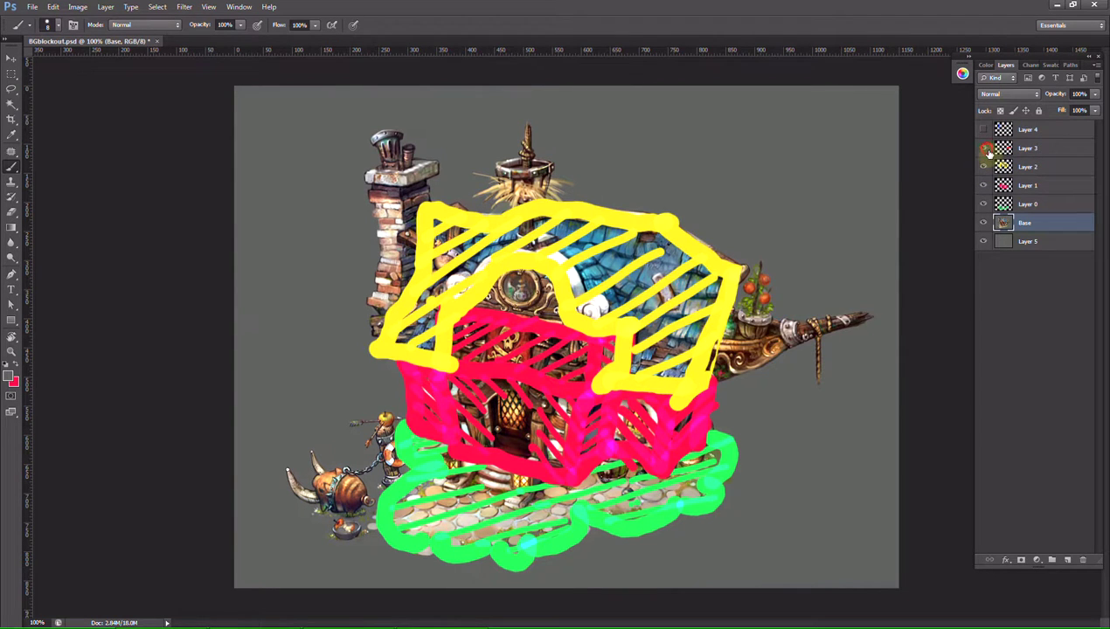
left_click(983, 148)
left_click(983, 130)
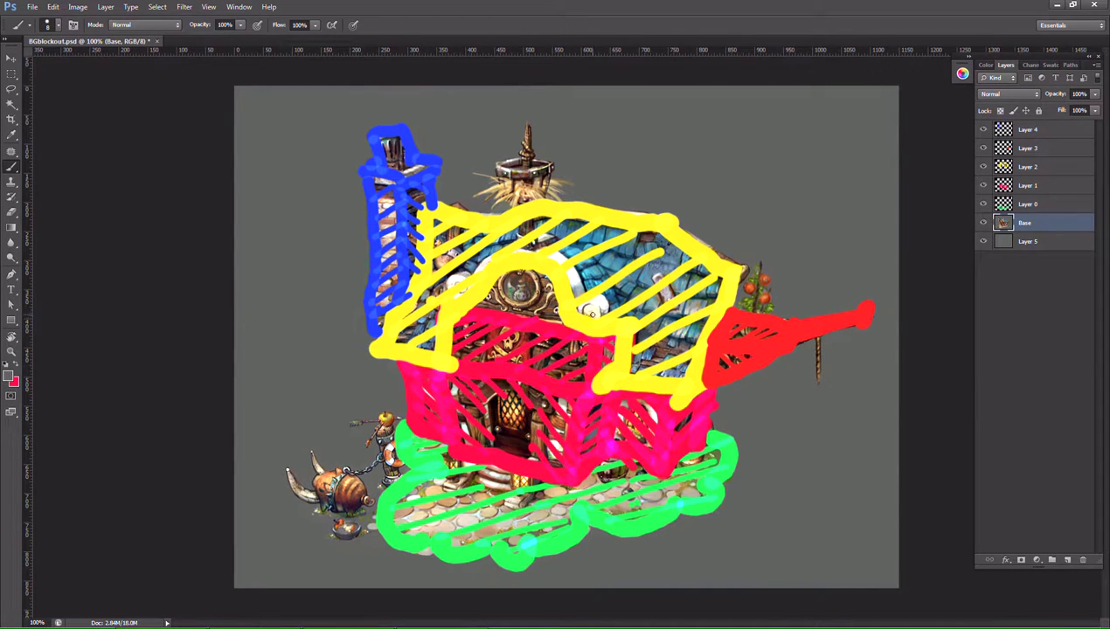
Return to ZBrush and orbit the finished tavern model through a few slightly different angles
key("alt+Tab")
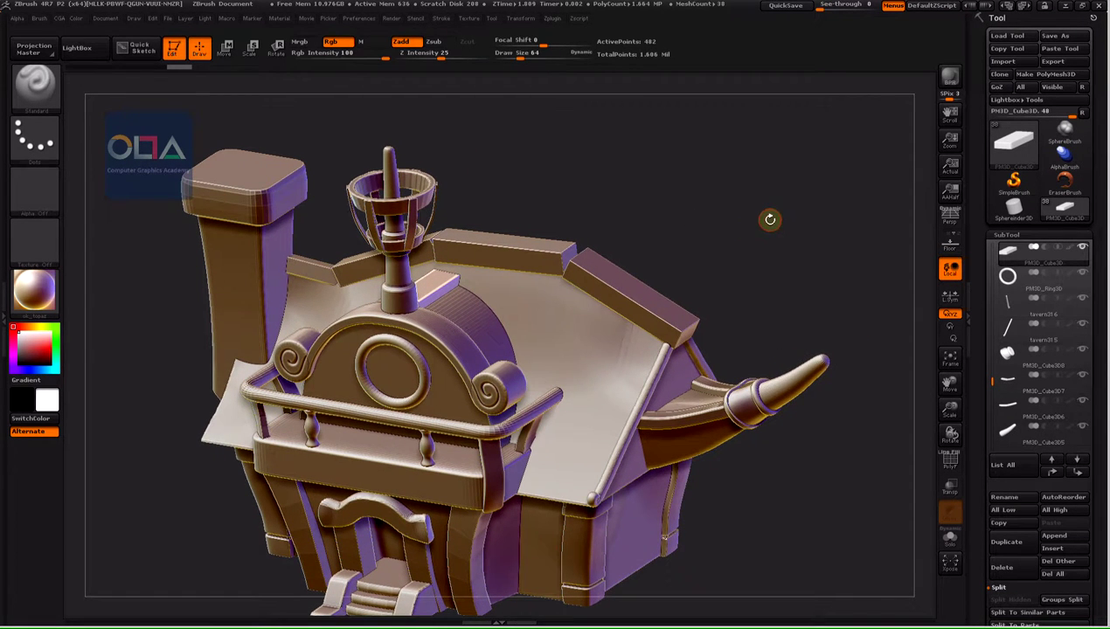
mouse_move(761, 223)
left_mouse_down()
mouse_move(782, 210)
mouse_move(758, 221)
mouse_move(770, 198)
left_mouse_up()
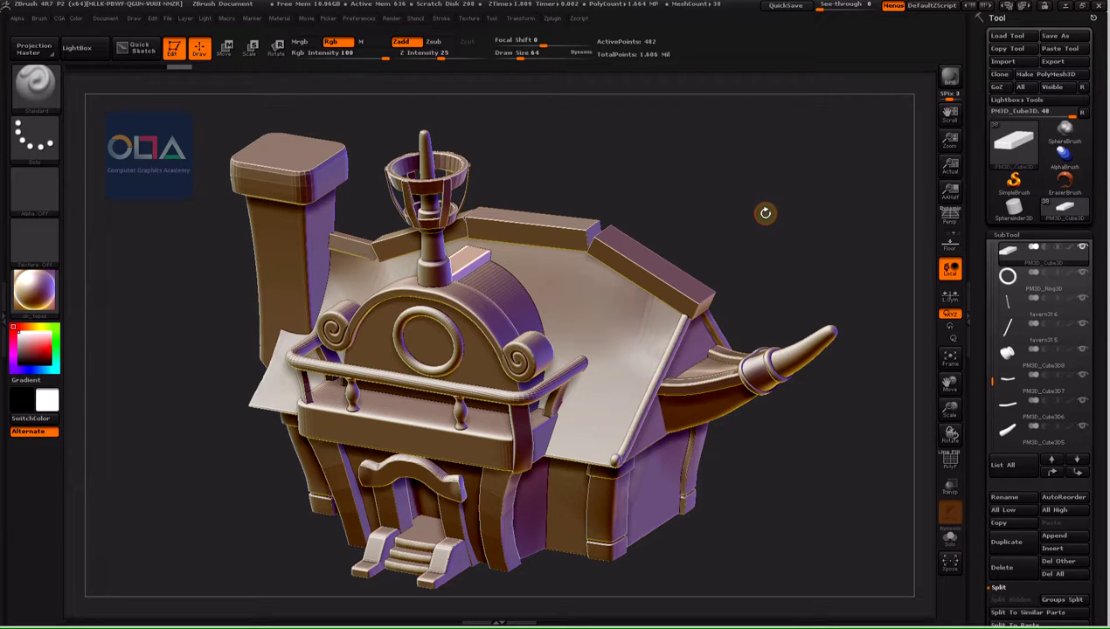
left_click_drag(749, 219, 755, 216)
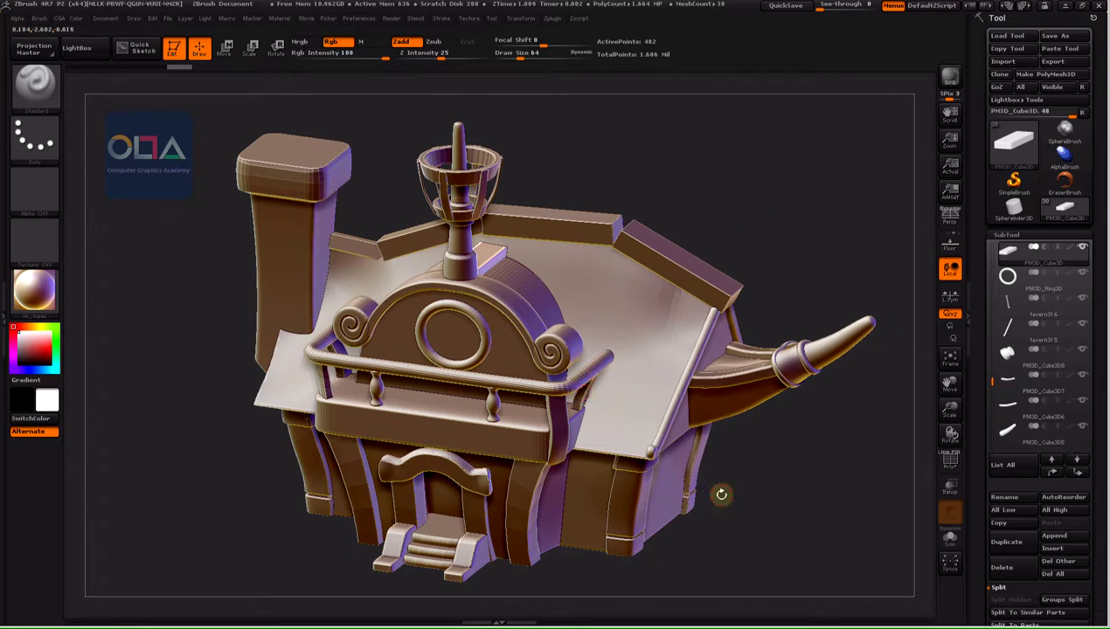
left_click_drag(742, 517, 752, 519)
key("shift")
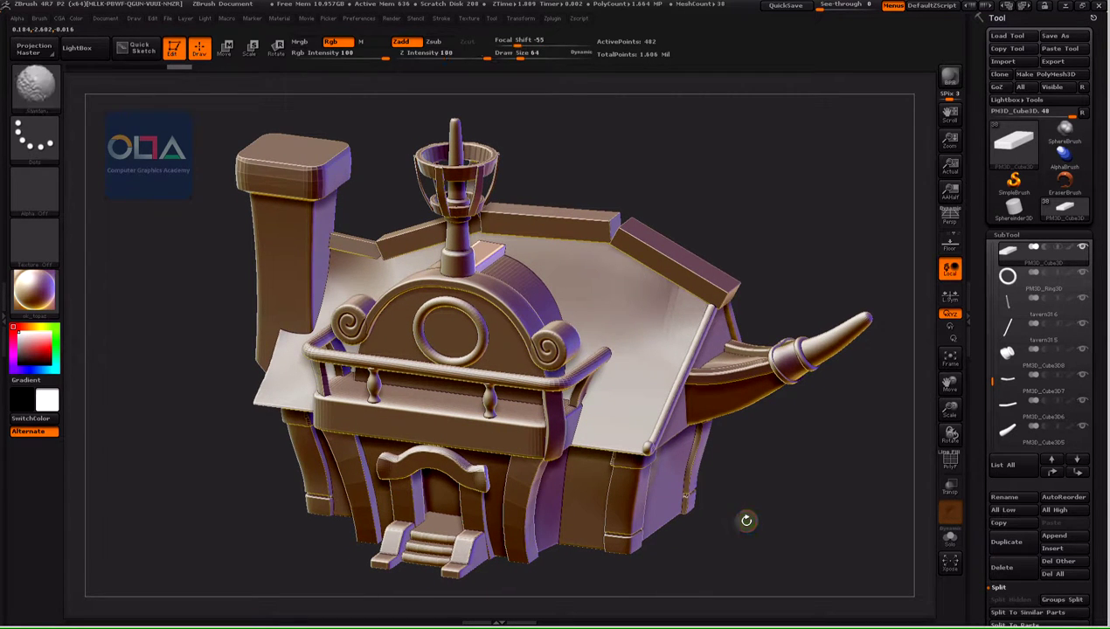
left_click(922, 548)
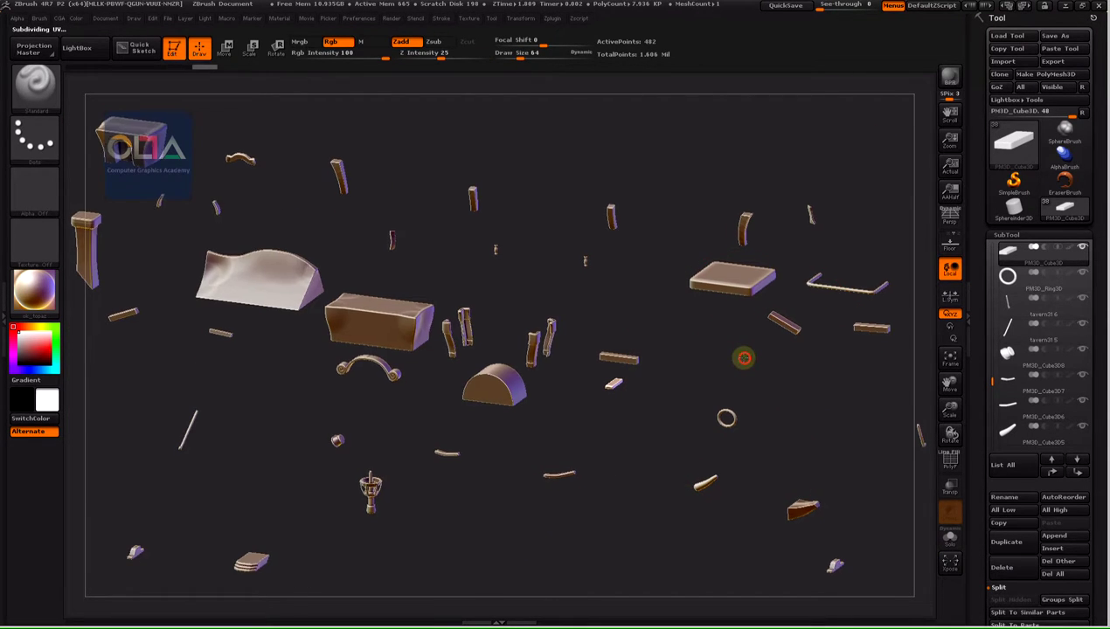
mouse_move(744, 357)
left_mouse_down()
mouse_move(712, 320)
mouse_move(727, 372)
mouse_move(661, 248)
mouse_move(756, 298)
mouse_move(829, 322)
mouse_move(451, 399)
left_mouse_up()
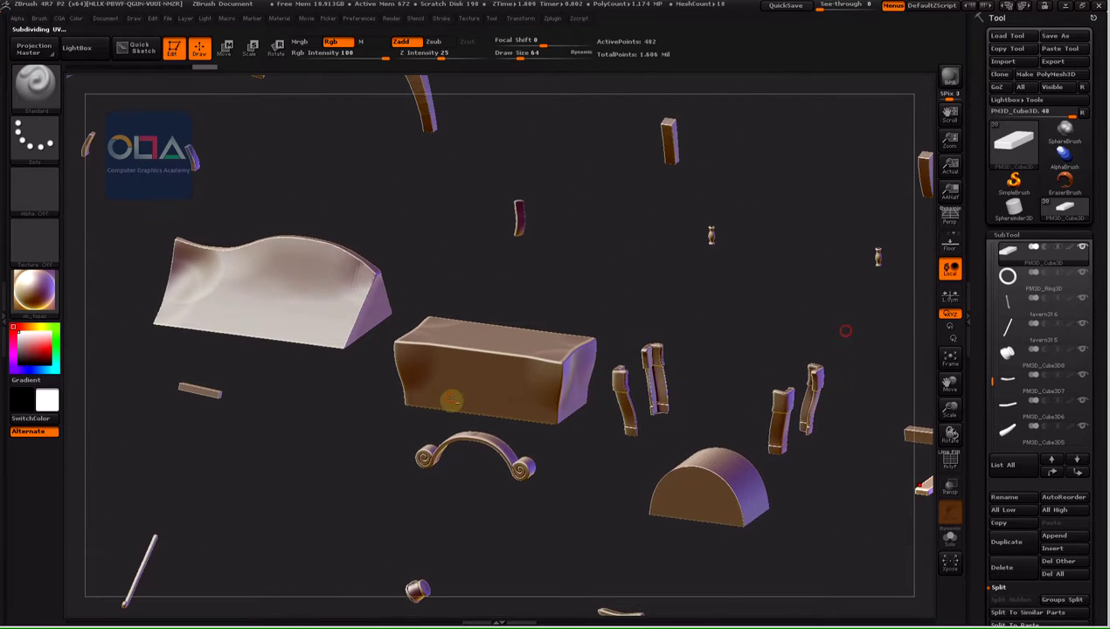
left_click_drag(568, 295, 565, 302, "alt")
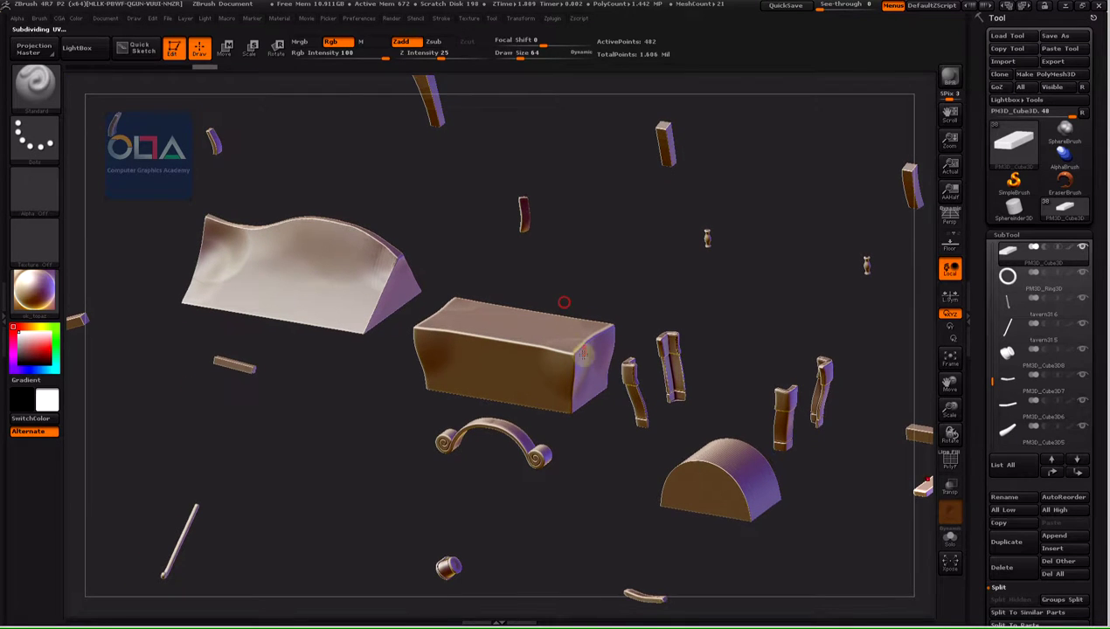
mouse_move(589, 465)
left_mouse_down("alt")
mouse_move(733, 365)
mouse_move(715, 441)
left_mouse_up("alt")
left_click(715, 441)
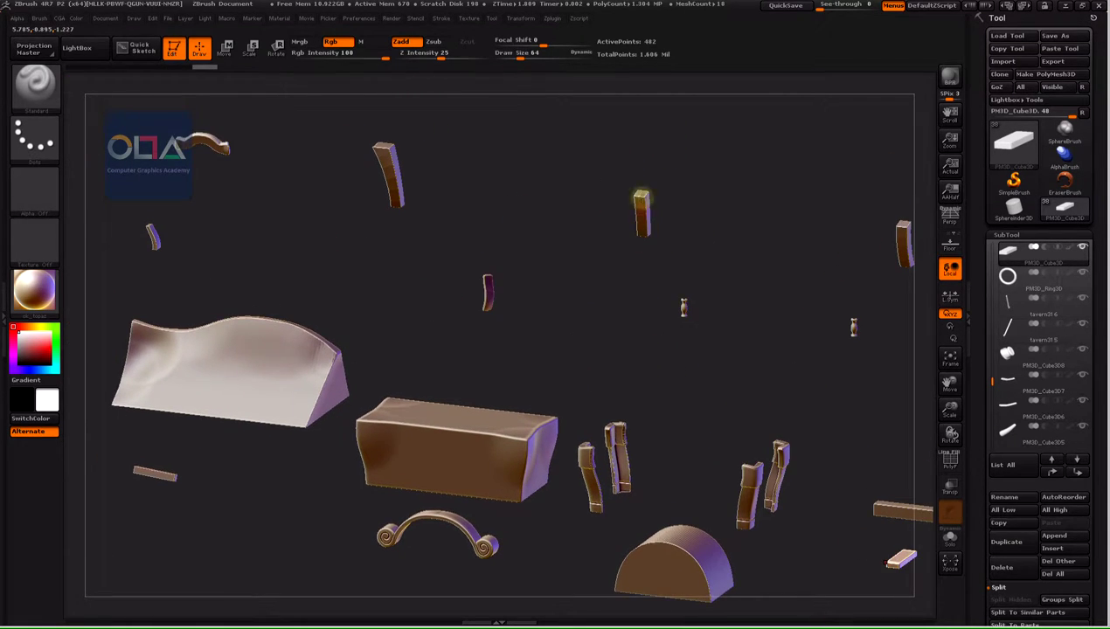
mouse_move(602, 298)
left_mouse_down()
mouse_move(685, 326)
mouse_move(780, 330)
mouse_move(524, 341)
left_mouse_up()
mouse_move(595, 315)
left_mouse_down("alt")
mouse_move(559, 307)
mouse_move(617, 312)
left_mouse_up("alt")
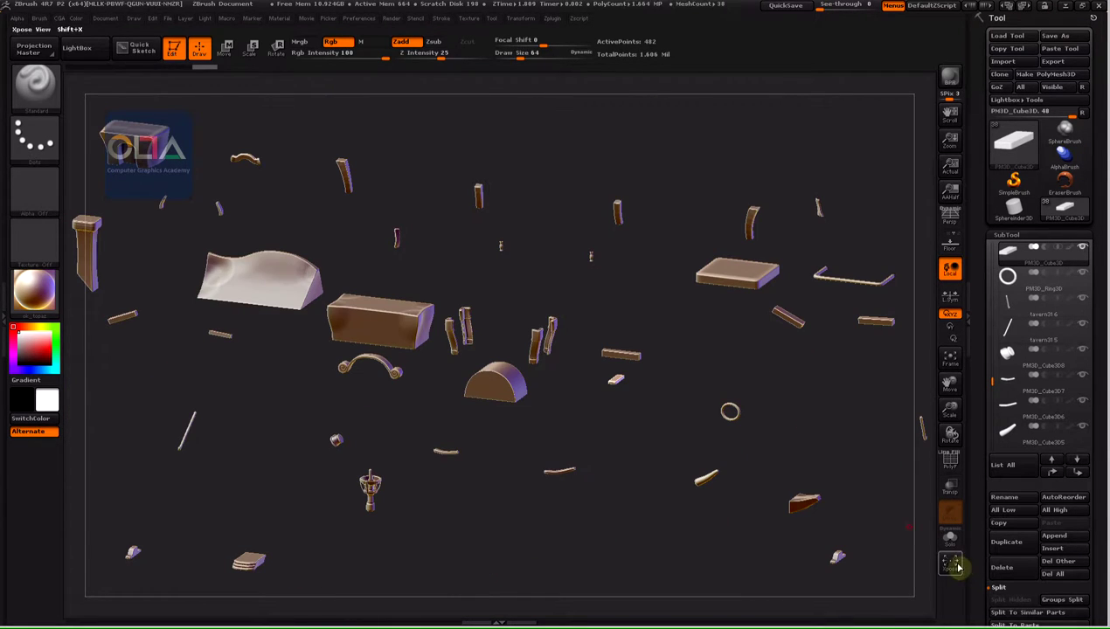
left_click(958, 568)
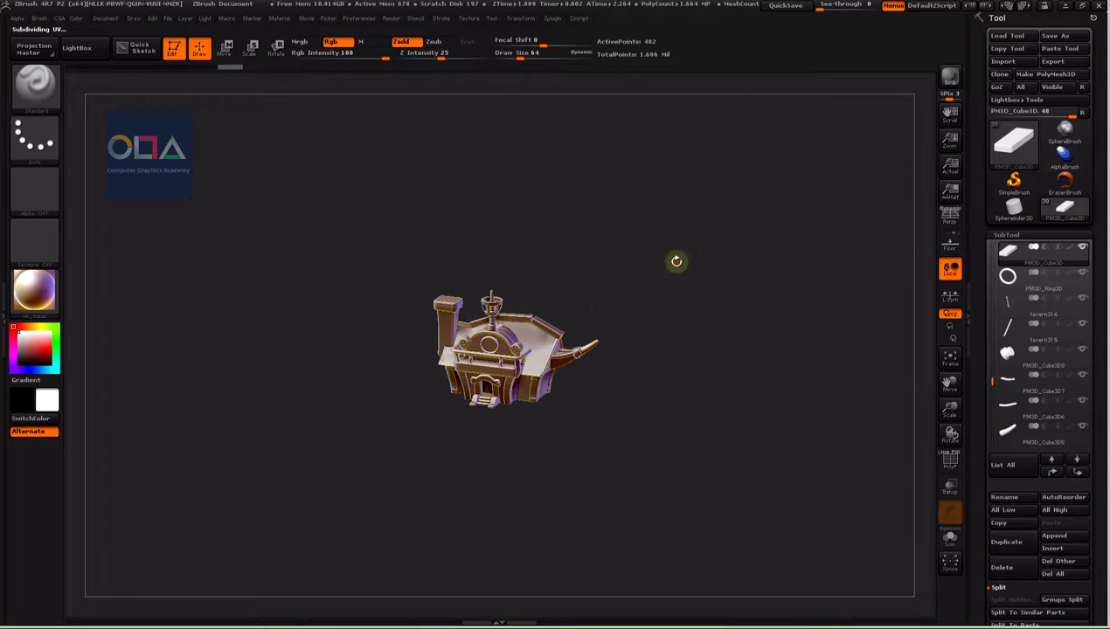
Zoom in on the tavern model and make CubeCurve the current brush
left_click_drag(676, 260, 770, 341)
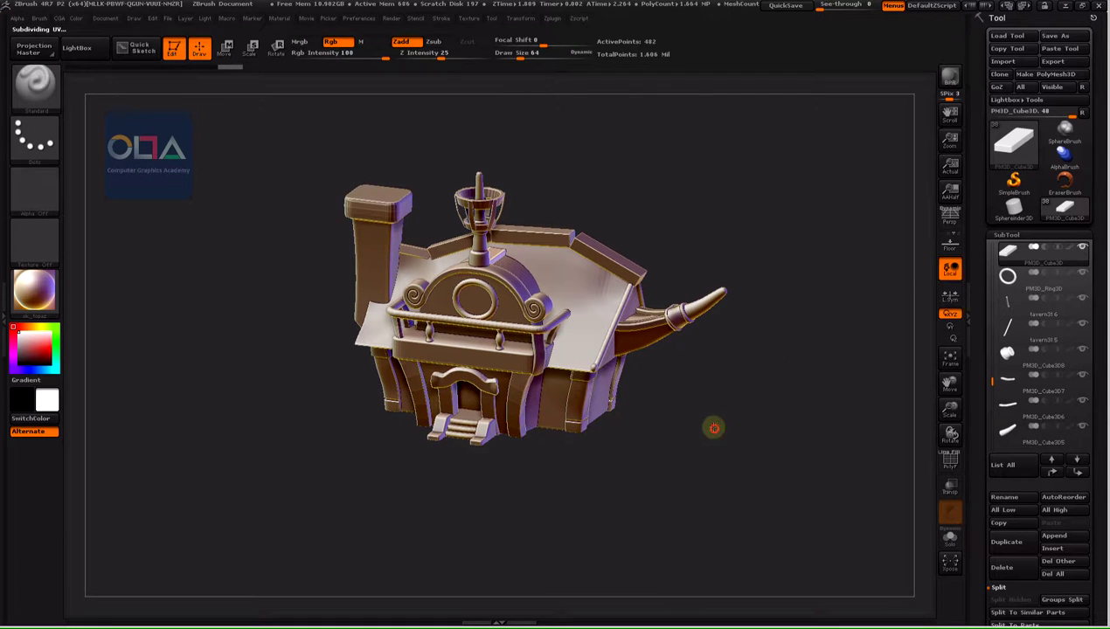
mouse_move(714, 428)
left_mouse_down()
mouse_move(772, 389)
mouse_move(776, 451)
left_mouse_up()
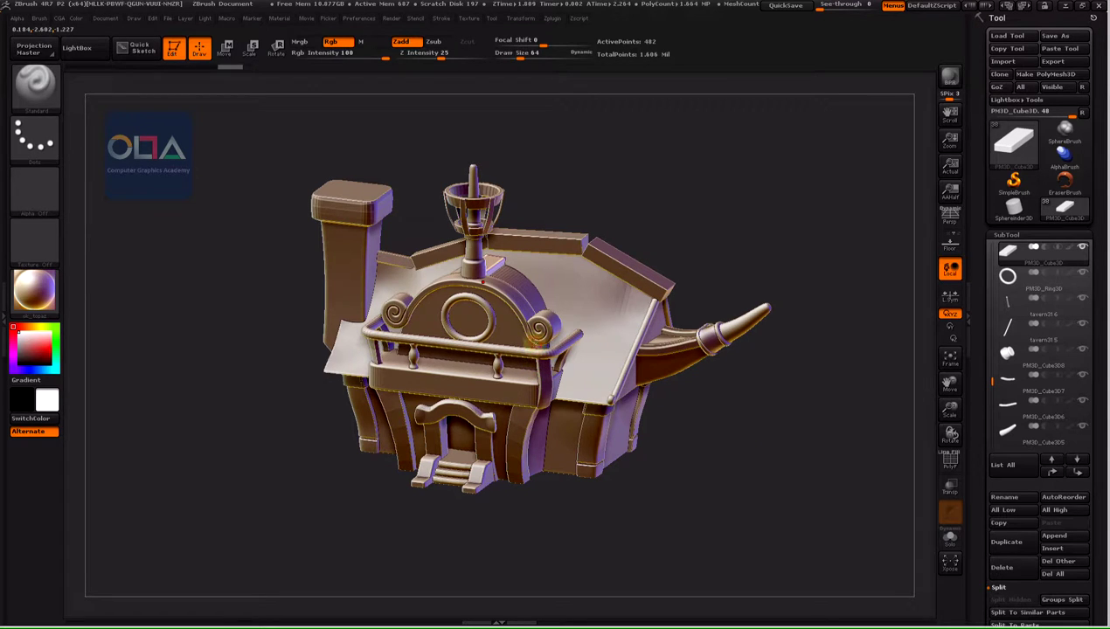
left_click(56, 101)
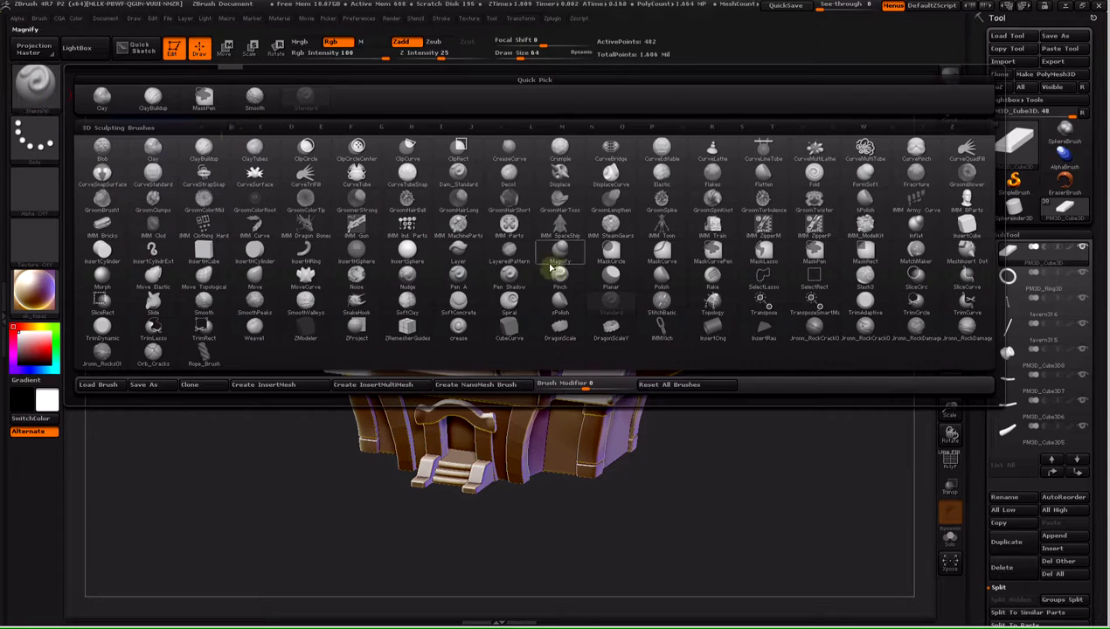
left_click(517, 337)
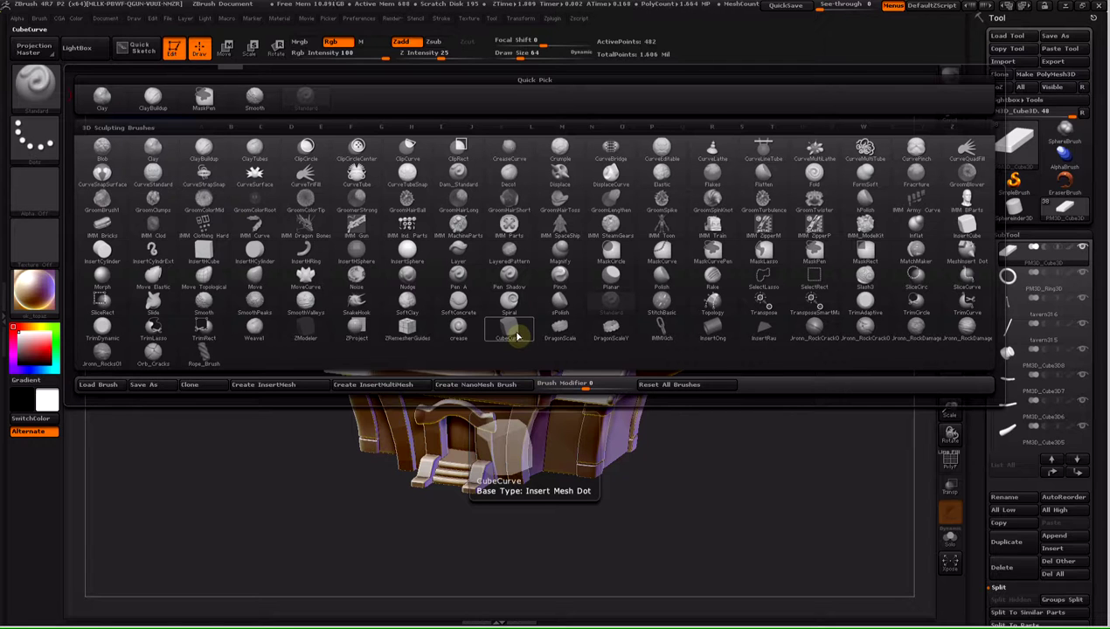
left_click(517, 337)
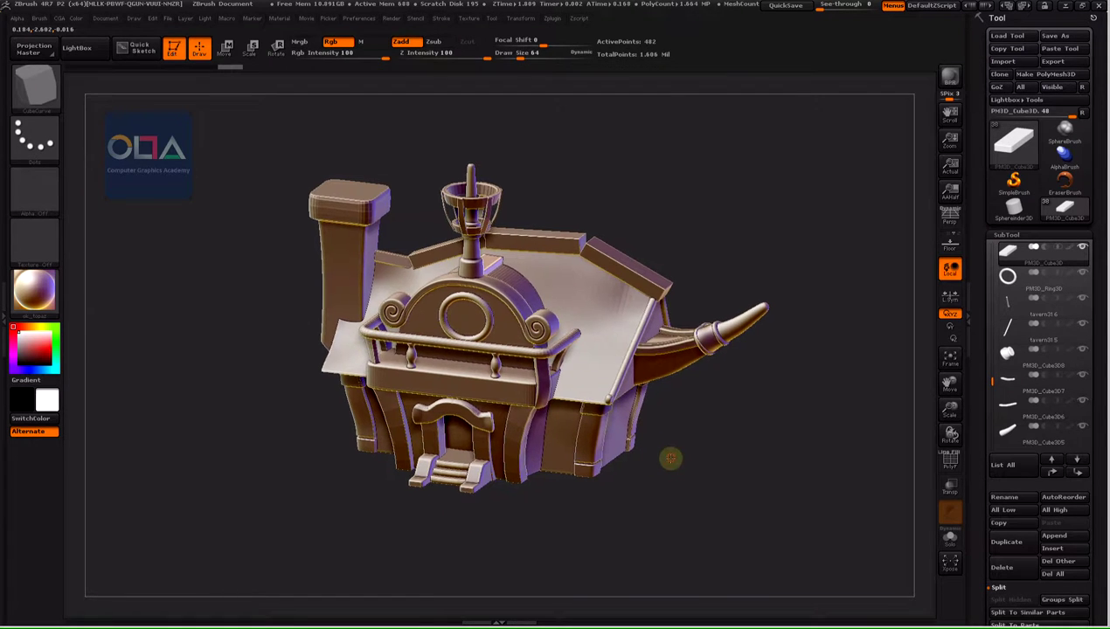
left_click_drag(658, 453, 674, 464)
In Photoshop, hide the blockout overlay layers, undo a stray test stroke, and return to ZBrush
key("alt+Tab")
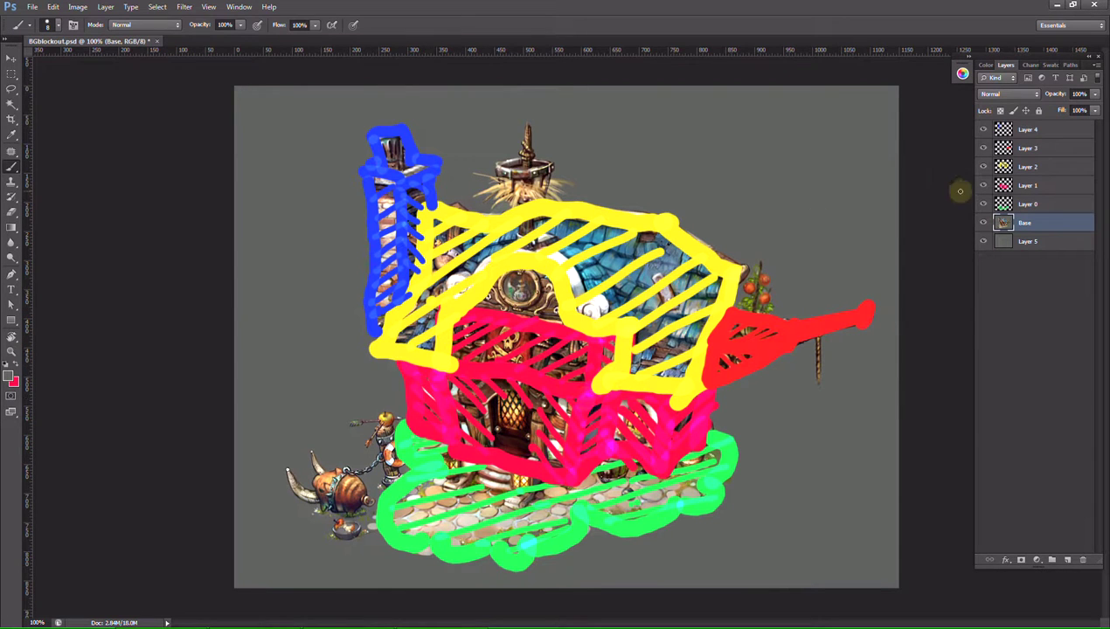
left_click_drag(982, 131, 983, 205)
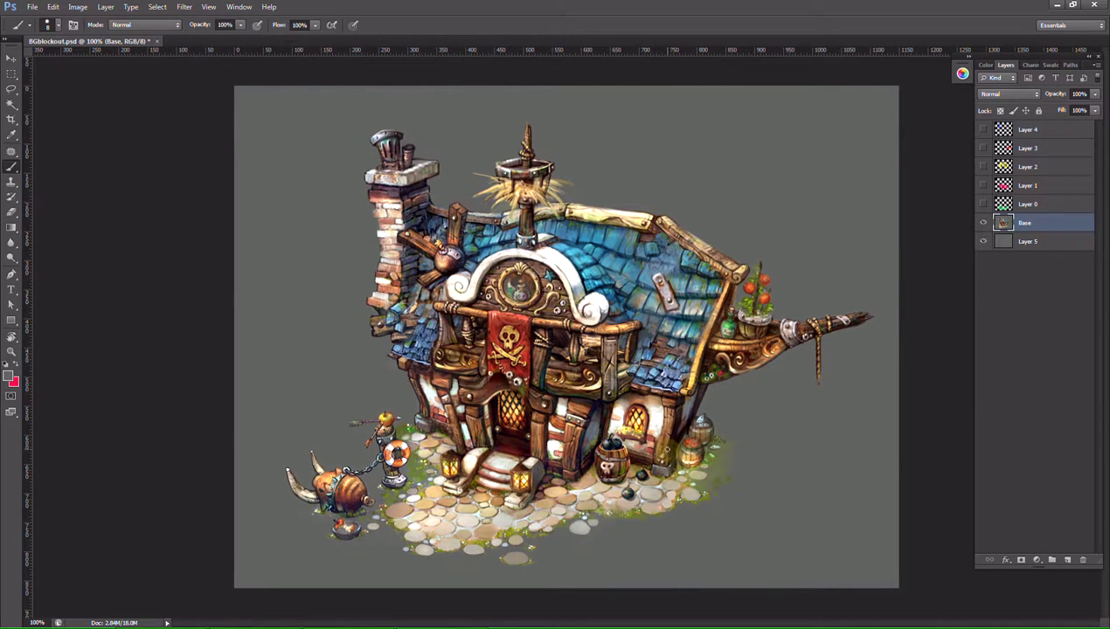
left_click(670, 427, "shift")
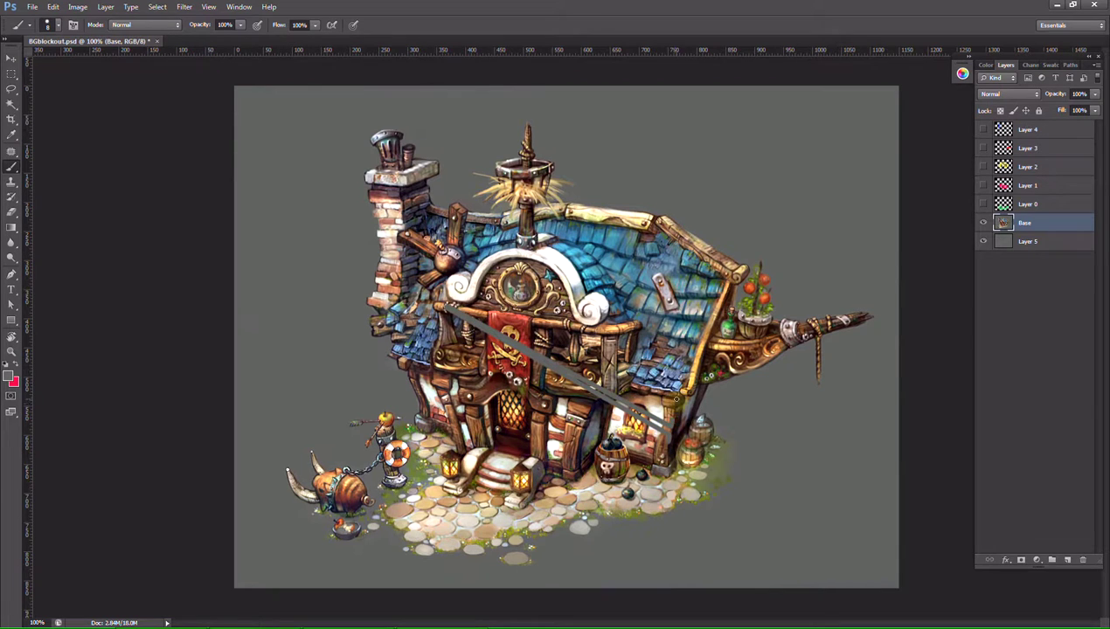
key("ctrl+z")
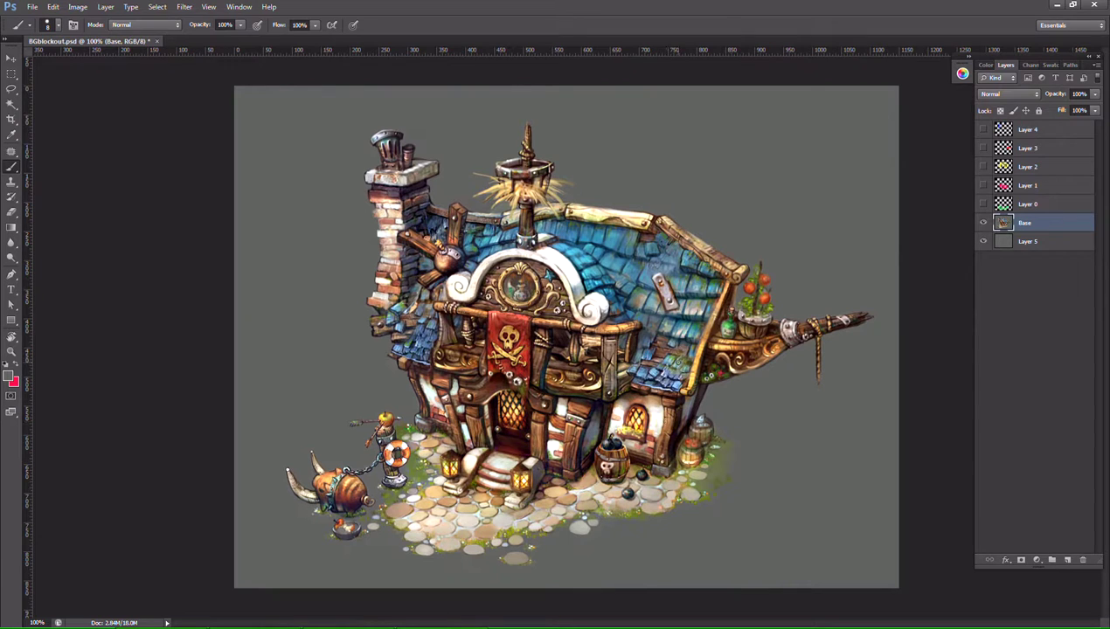
key("alt+Tab")
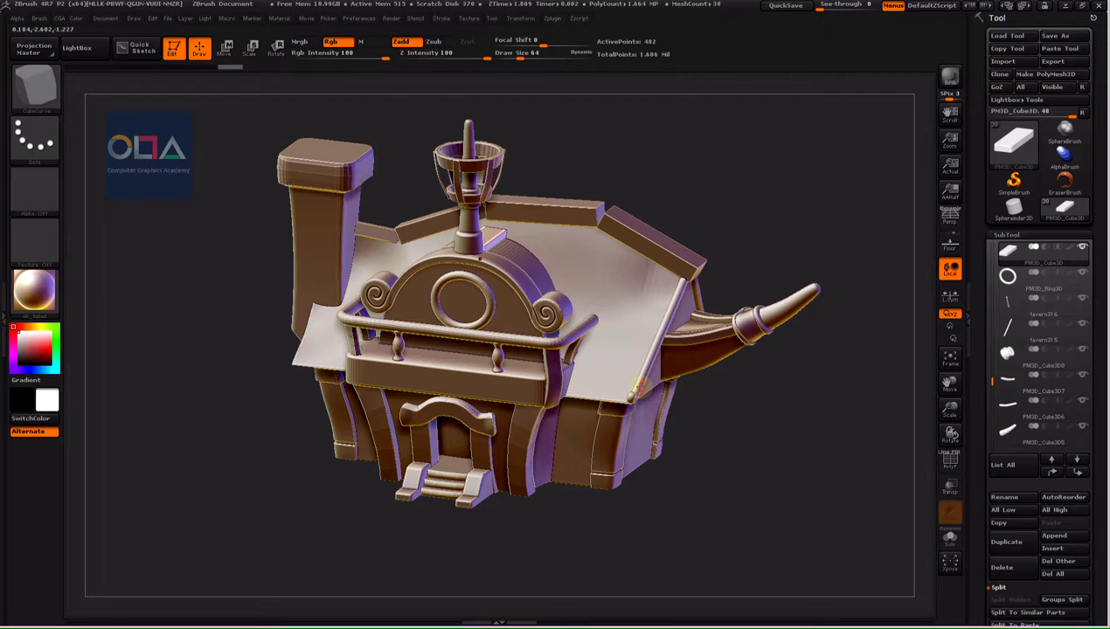
Select the tavern324 box subtool and isolate it with Solo
left_click(584, 479, "alt")
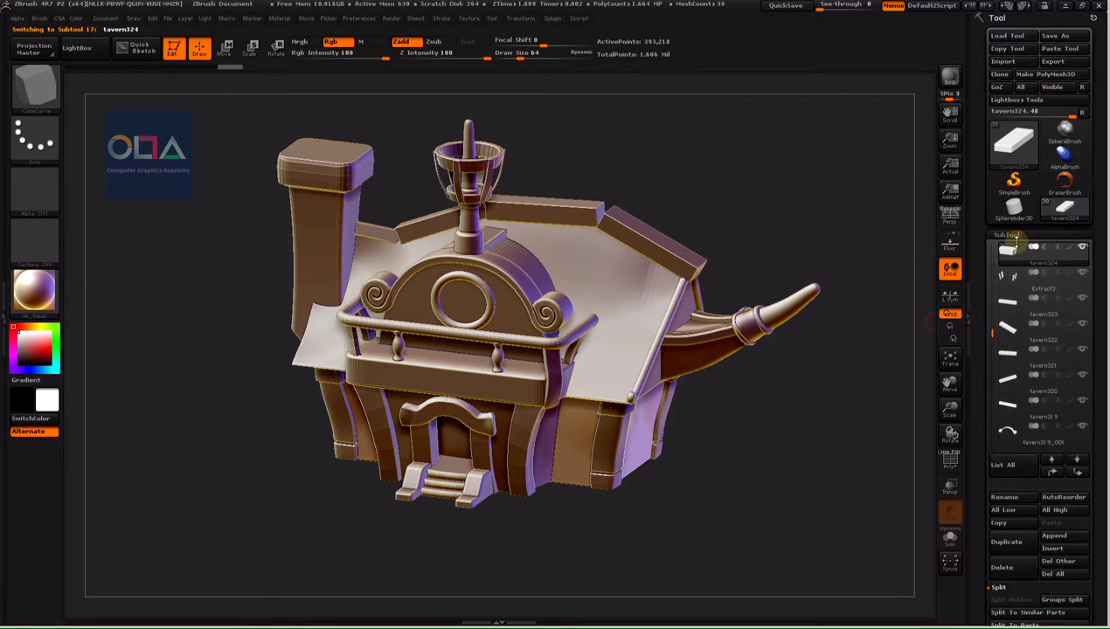
left_click(1010, 235)
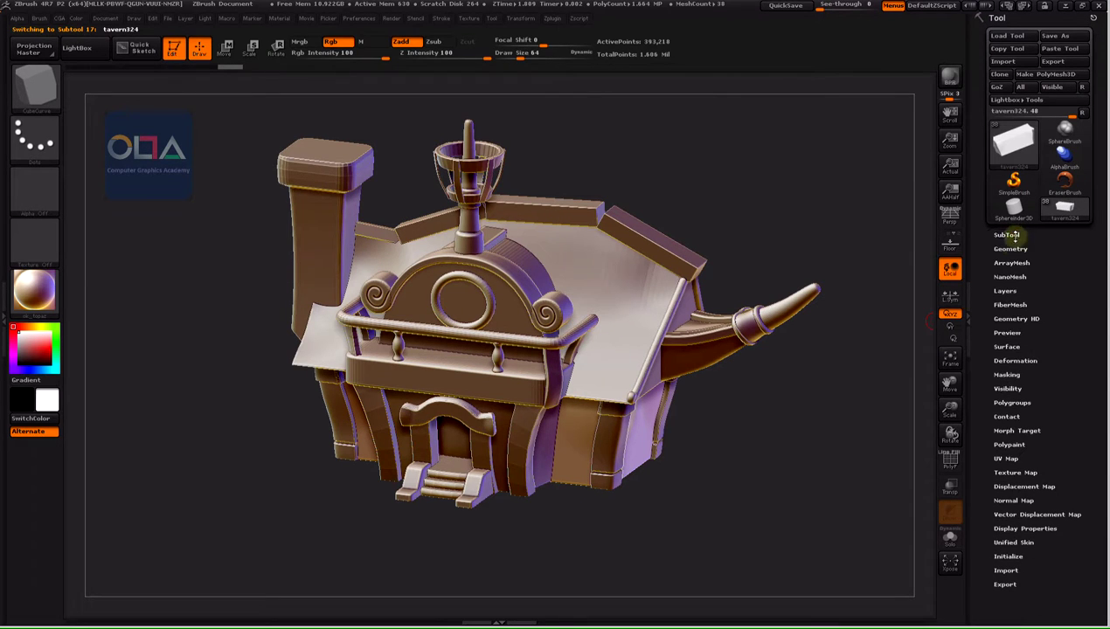
left_click(950, 539)
left_click(1005, 374)
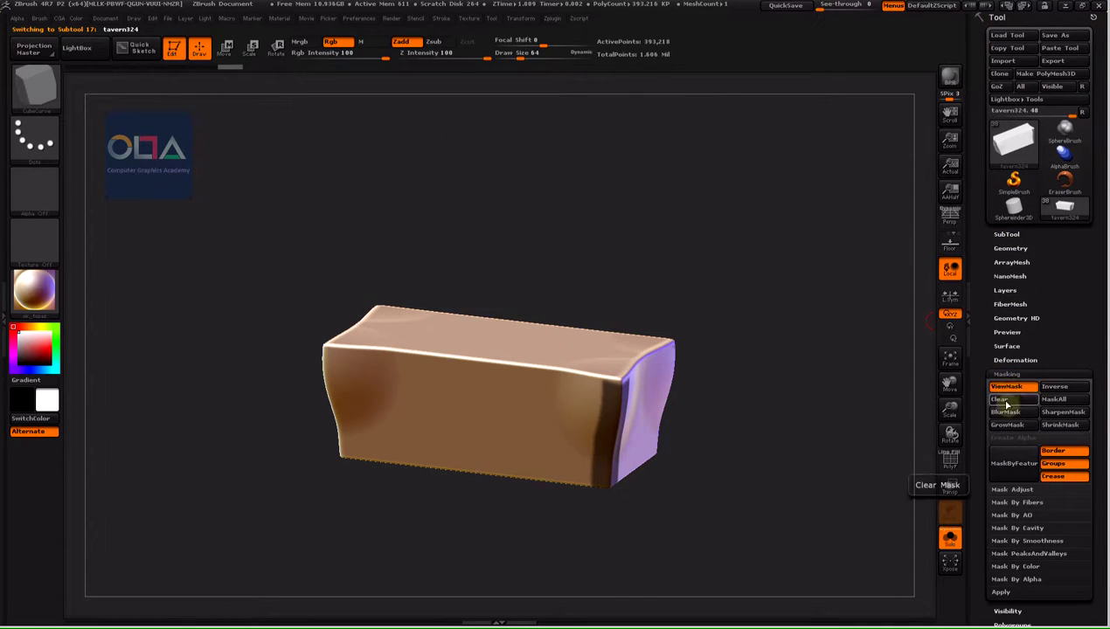
left_click_drag(763, 418, 734, 427)
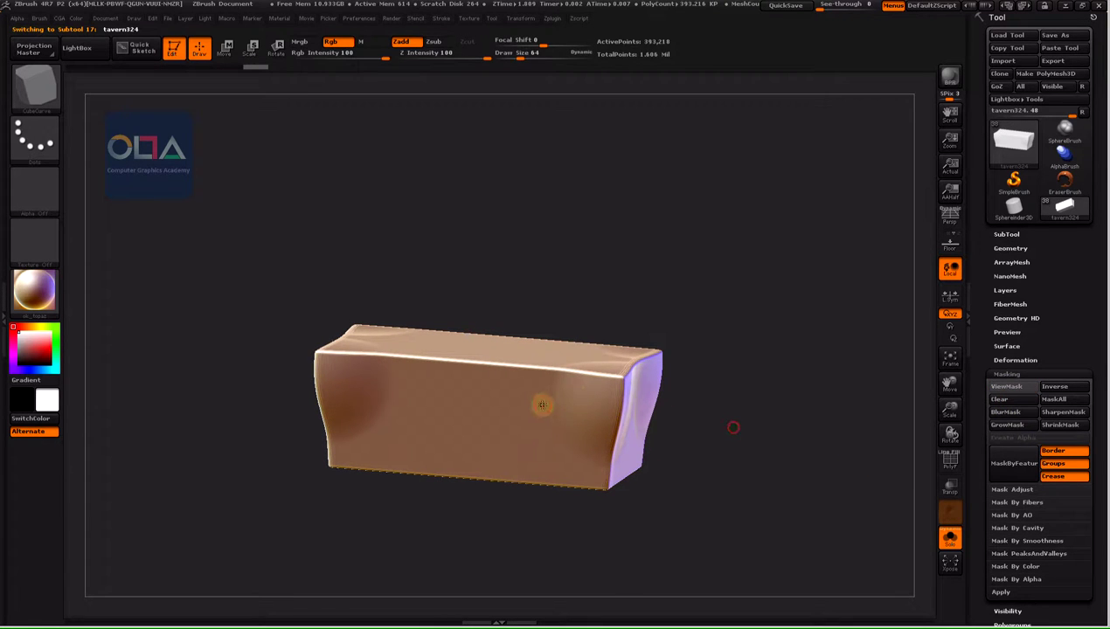
Set the brush size to 192 and delete the box's lower subdivision levels
key("s")
left_click_drag(535, 381, 559, 392)
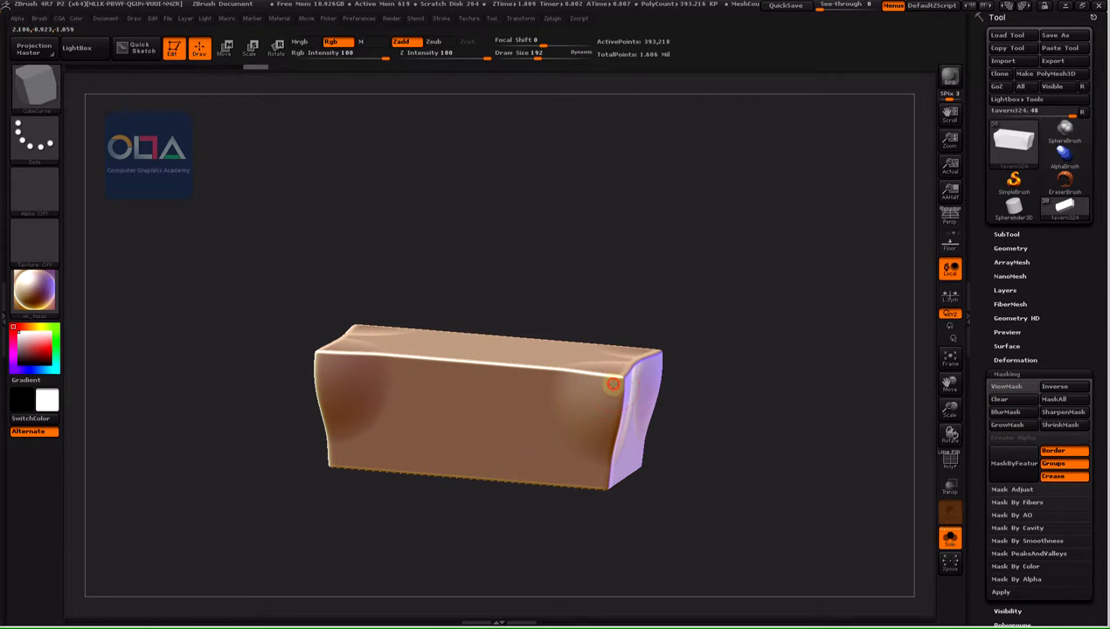
left_click_drag(594, 493, 607, 538, "ctrl+shift")
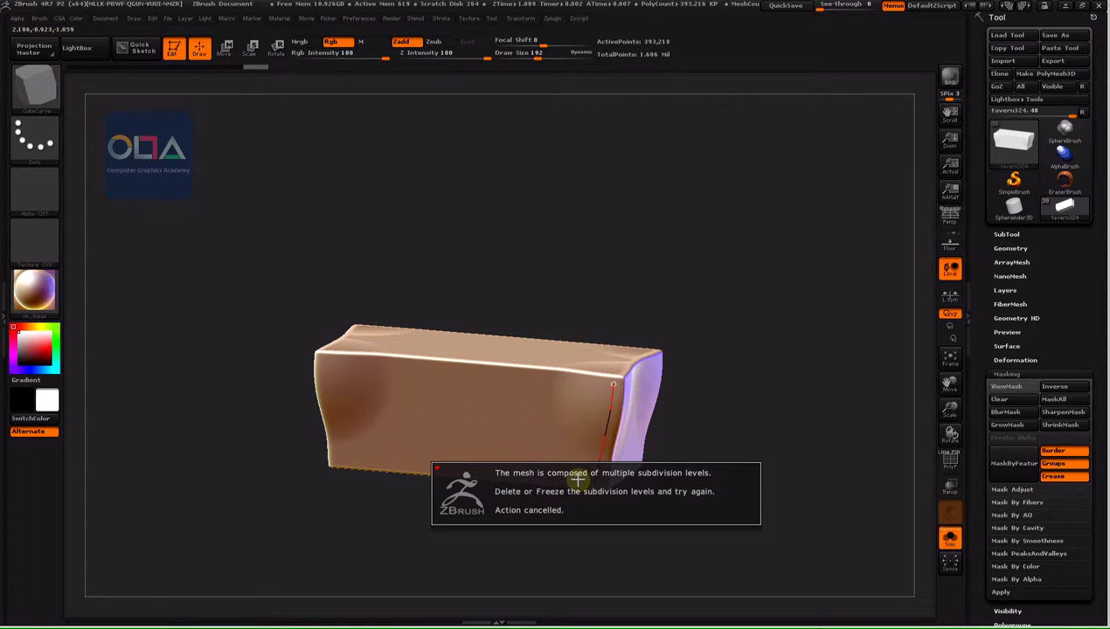
left_click(1007, 248)
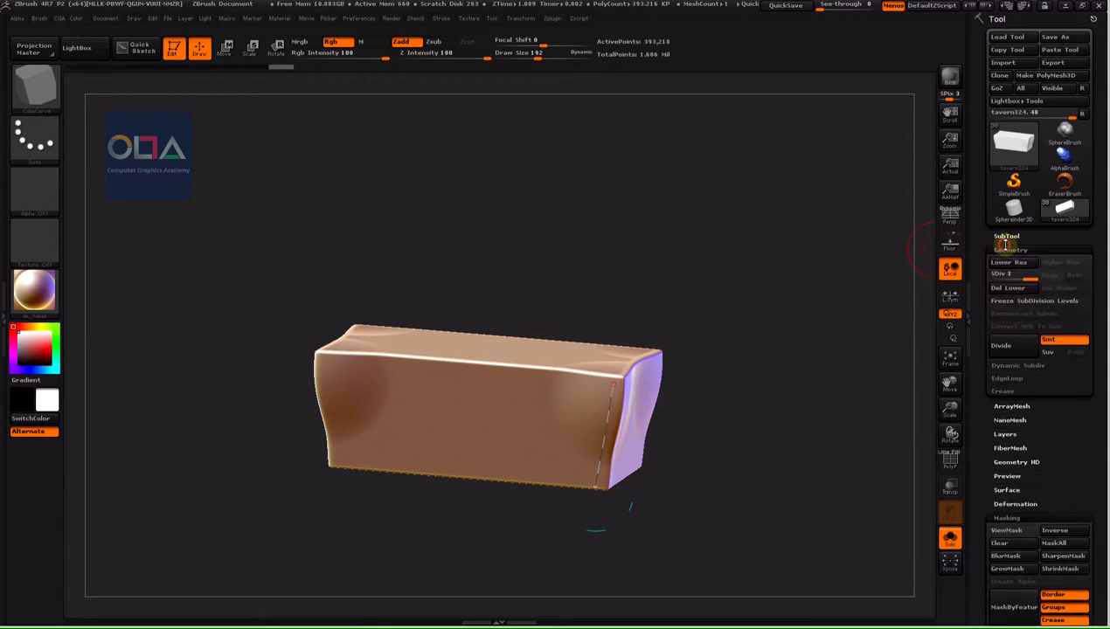
left_click(1008, 288)
Draw a thick CubeCurve block across the box's right end and turn on PolyF
left_click_drag(603, 385, 609, 421, "ctrl+shift")
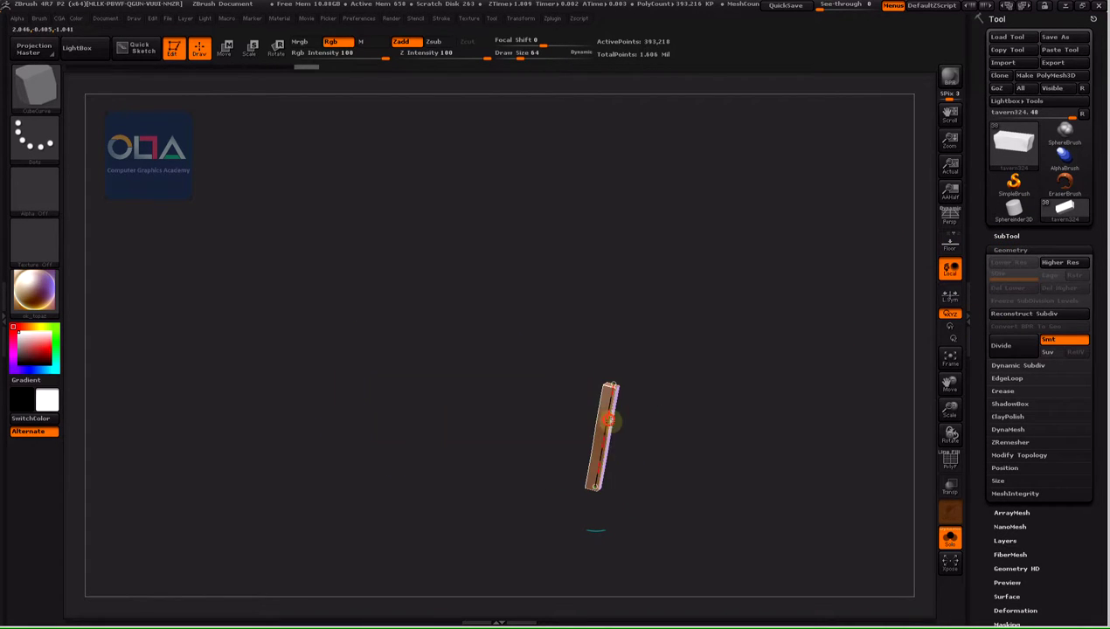
left_click(651, 401, "ctrl+shift")
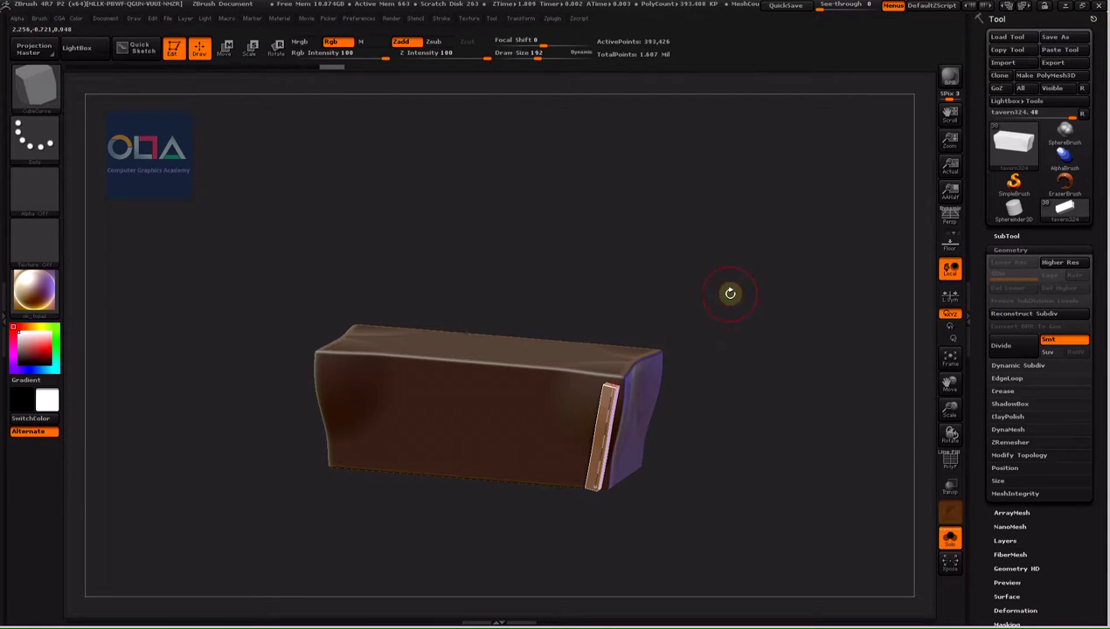
key("s")
left_click_drag(730, 297, 743, 297)
left_click_drag(608, 411, 633, 415)
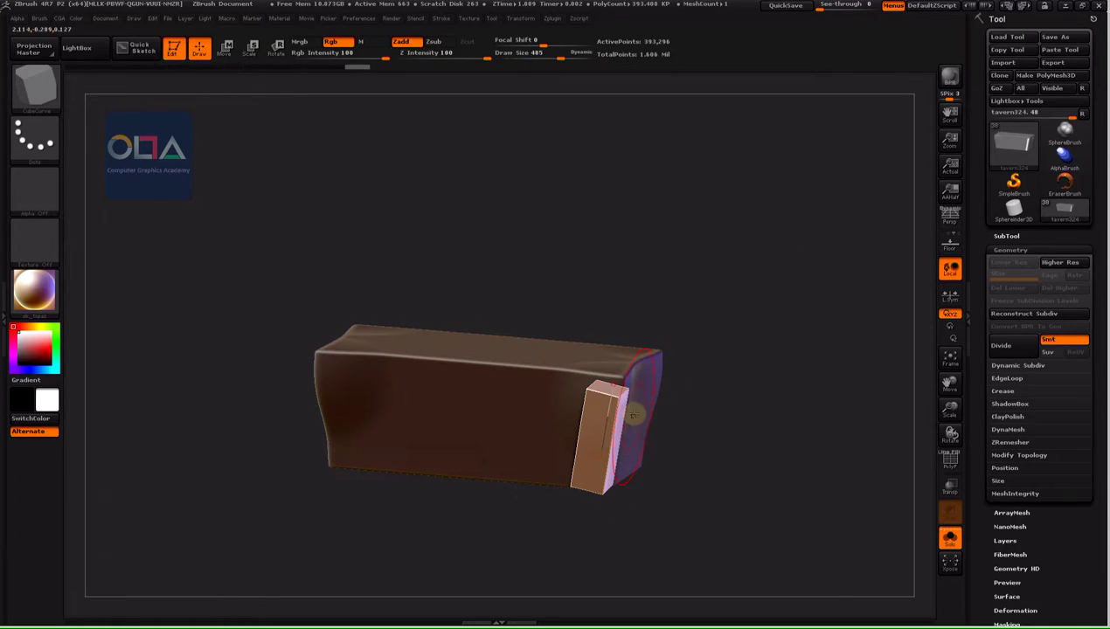
left_click_drag(717, 319, 783, 379)
left_click(950, 461)
mouse_move(731, 314)
left_mouse_down()
mouse_move(758, 327)
mouse_move(615, 416)
left_mouse_up()
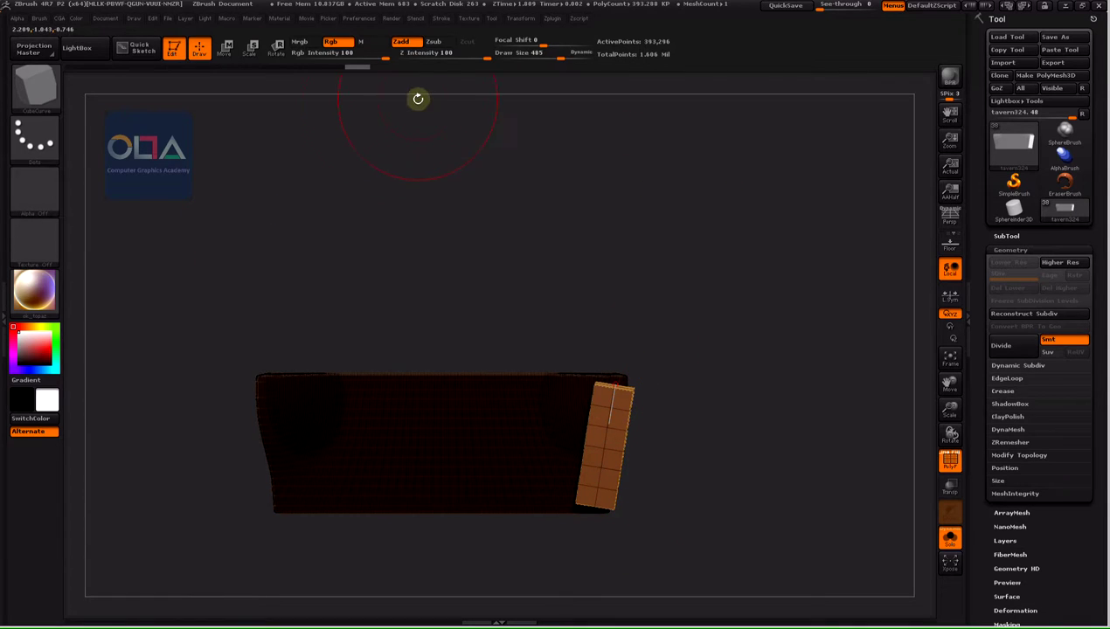
Dock the Brush menu in the right tray, expand Modifiers, and reactivate the end block's curve
left_click(44, 19)
left_click(37, 19)
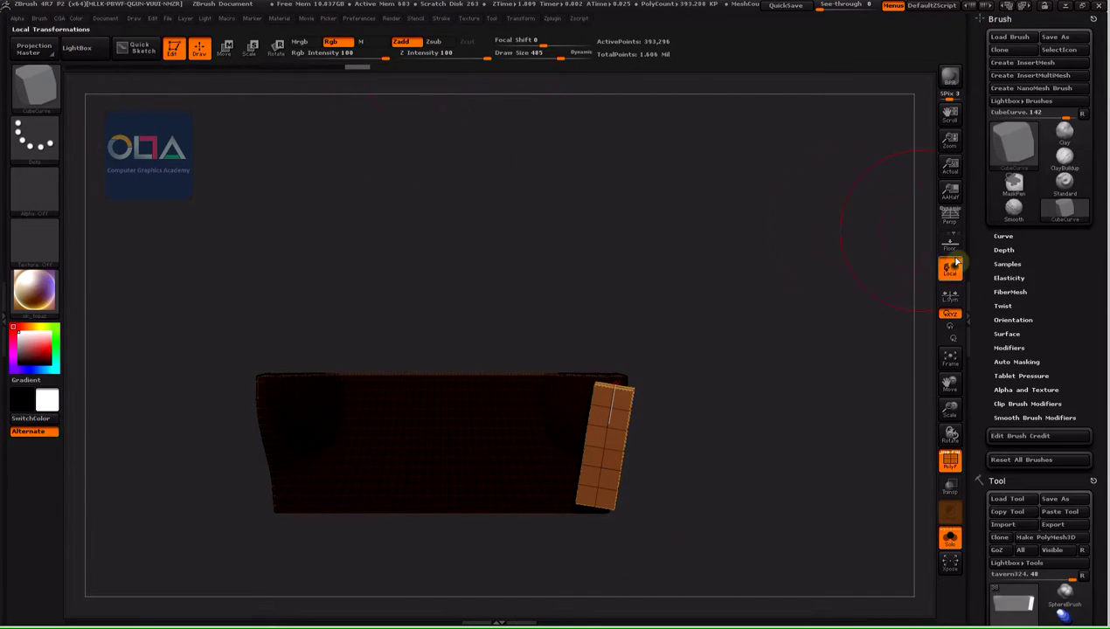
left_click(1009, 347)
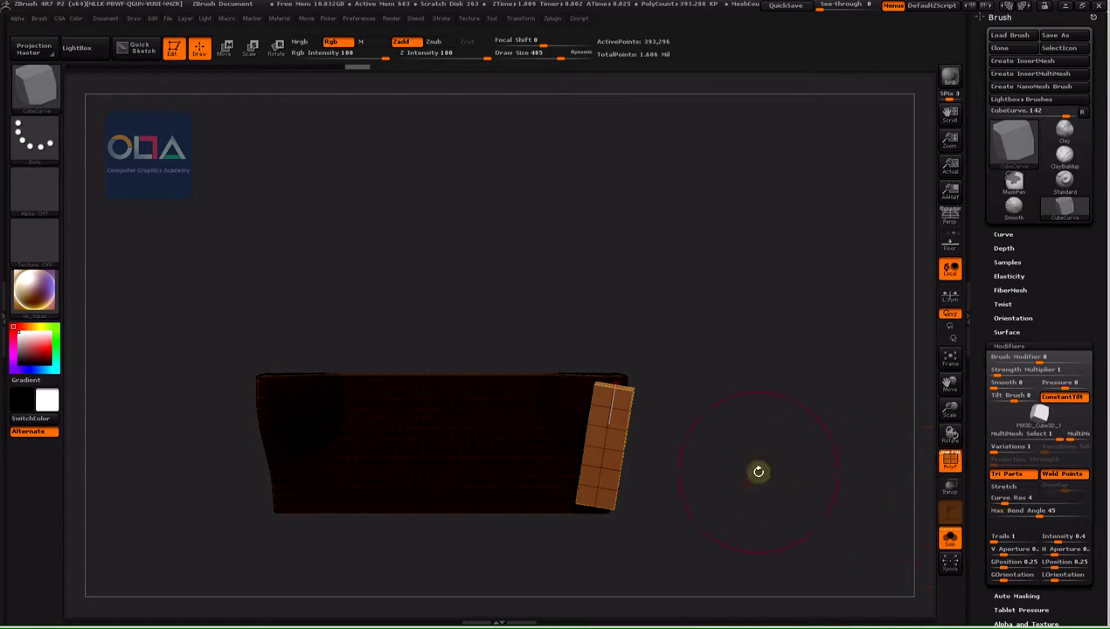
left_click(604, 447, "ctrl+shift")
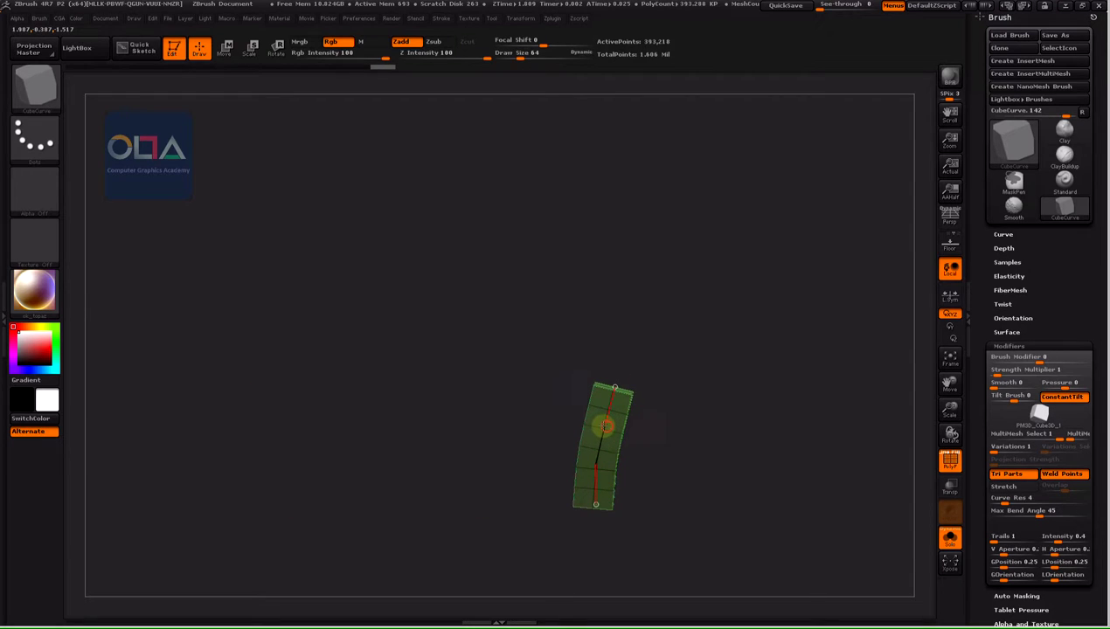
Reshape the end block's curve, extend and widen it, and reduce the draw size to 64
left_click_drag(602, 426, 614, 386)
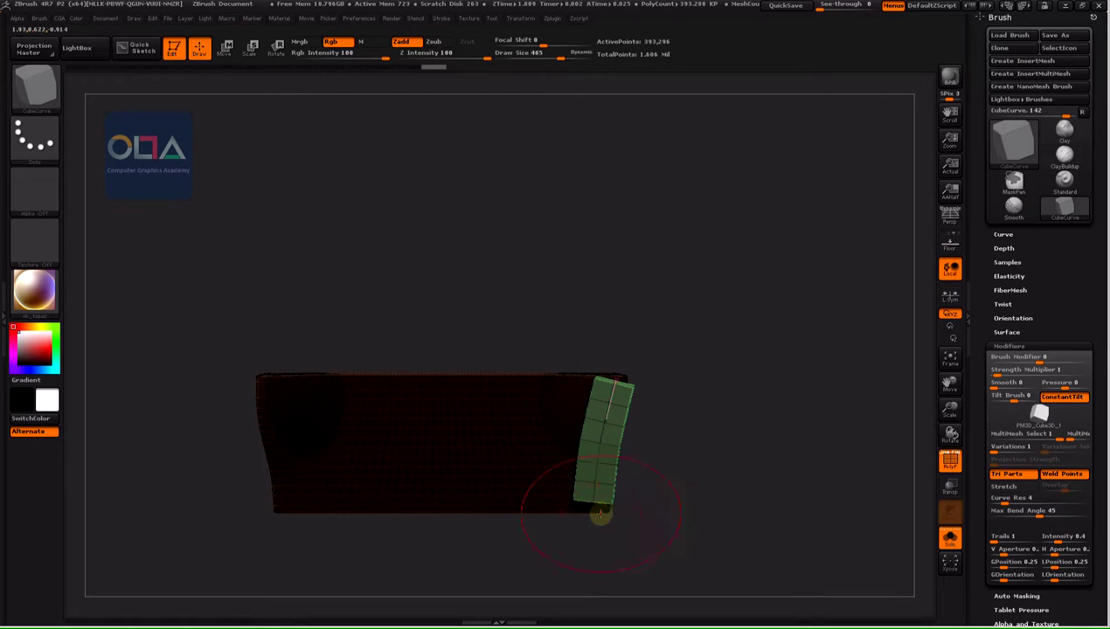
left_click_drag(596, 500, 601, 502)
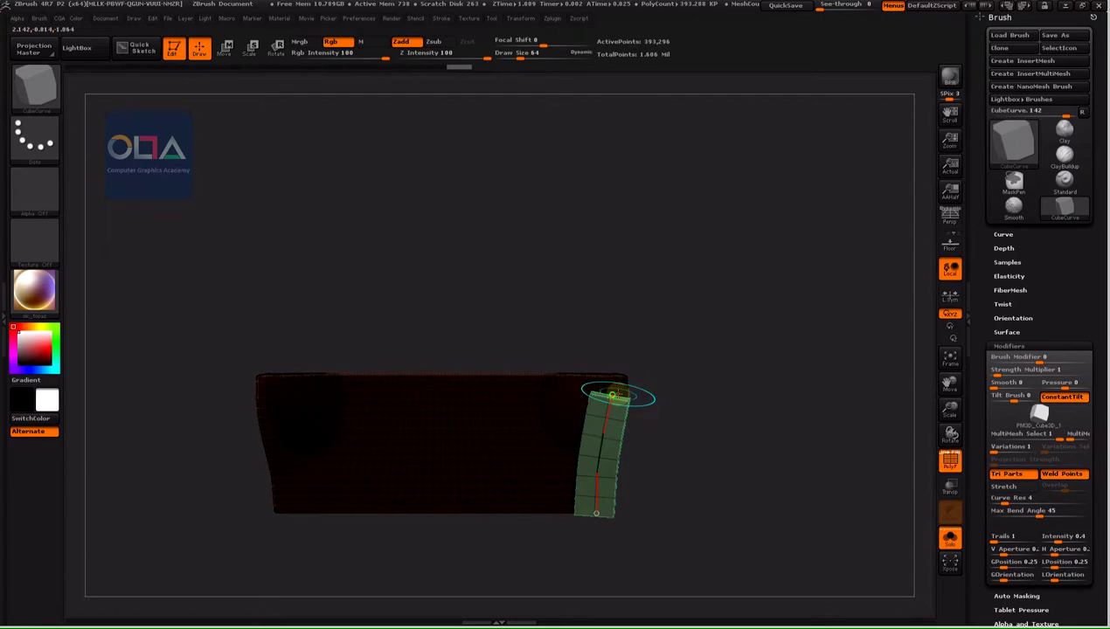
key("s")
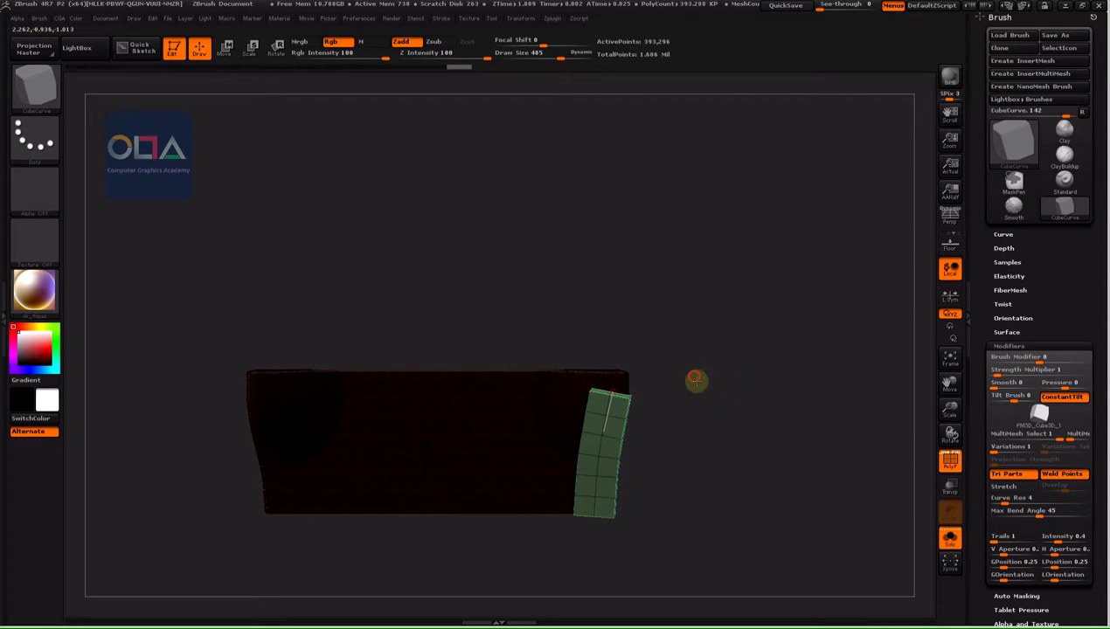
left_click_drag(657, 380, 711, 407)
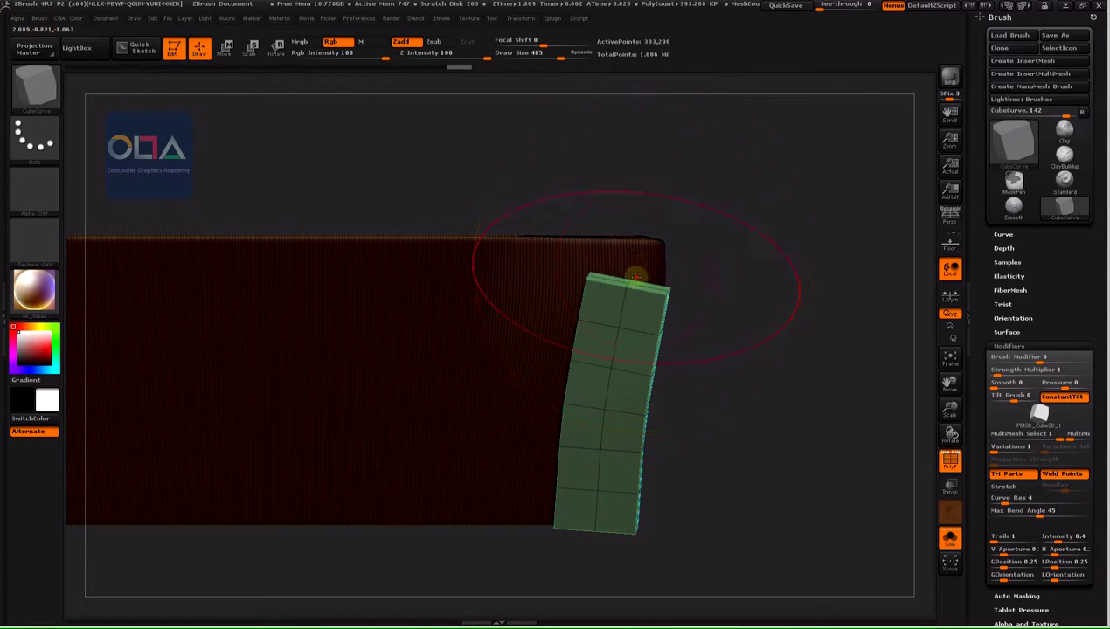
key("bracketleft")
key("bracketleft")
key("bracketleft")
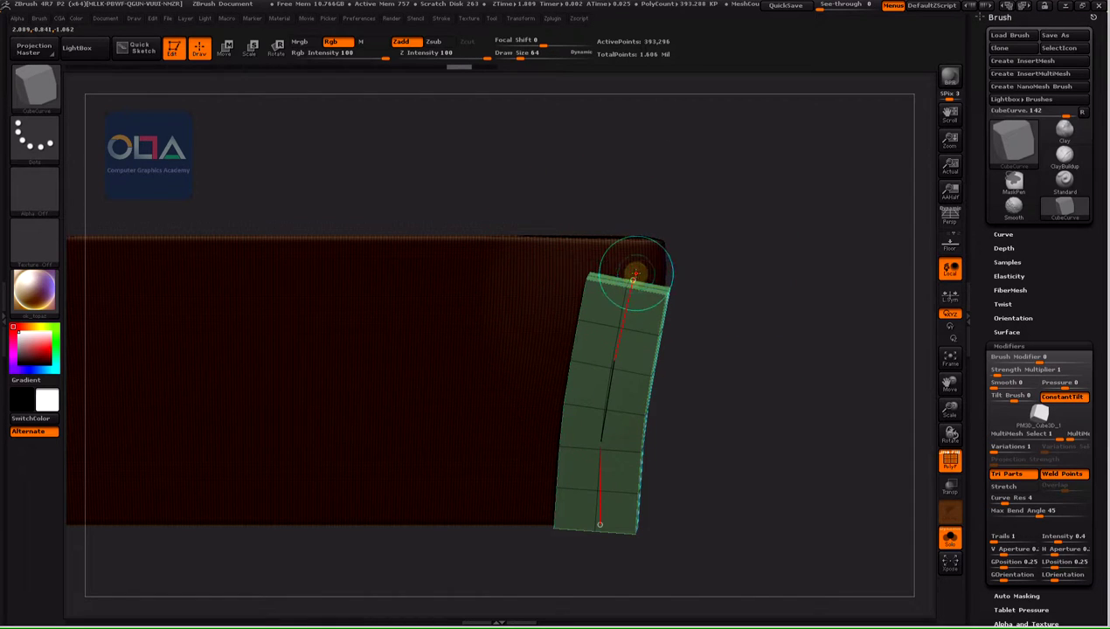
left_click(636, 270)
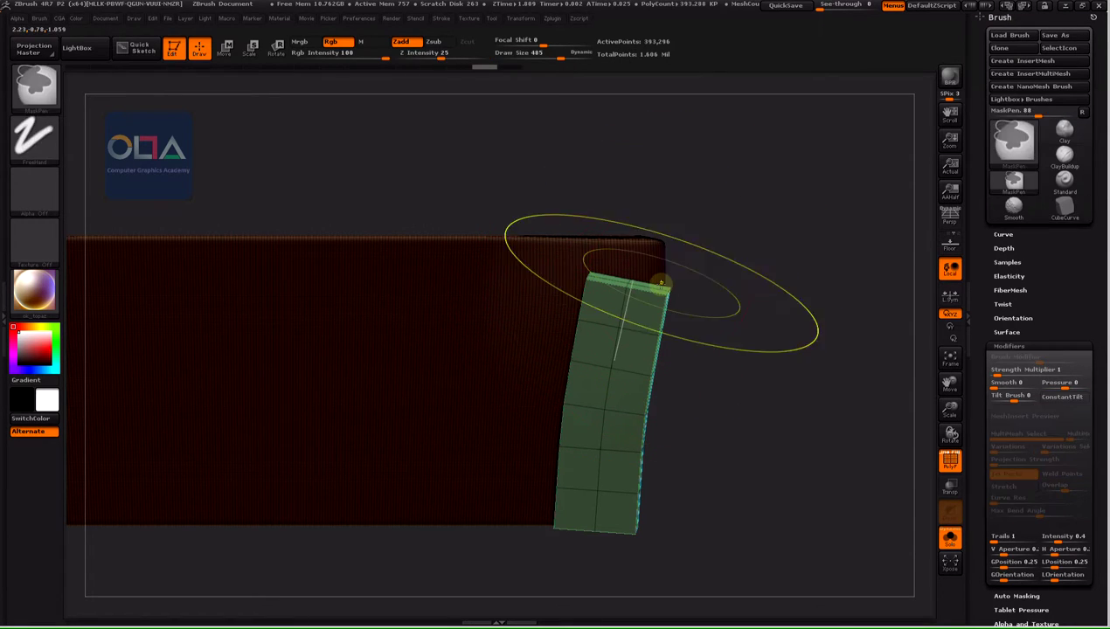
Reactivate the curve, reposition its top end, and orbit to a head-on view of the tube
left_click(633, 279)
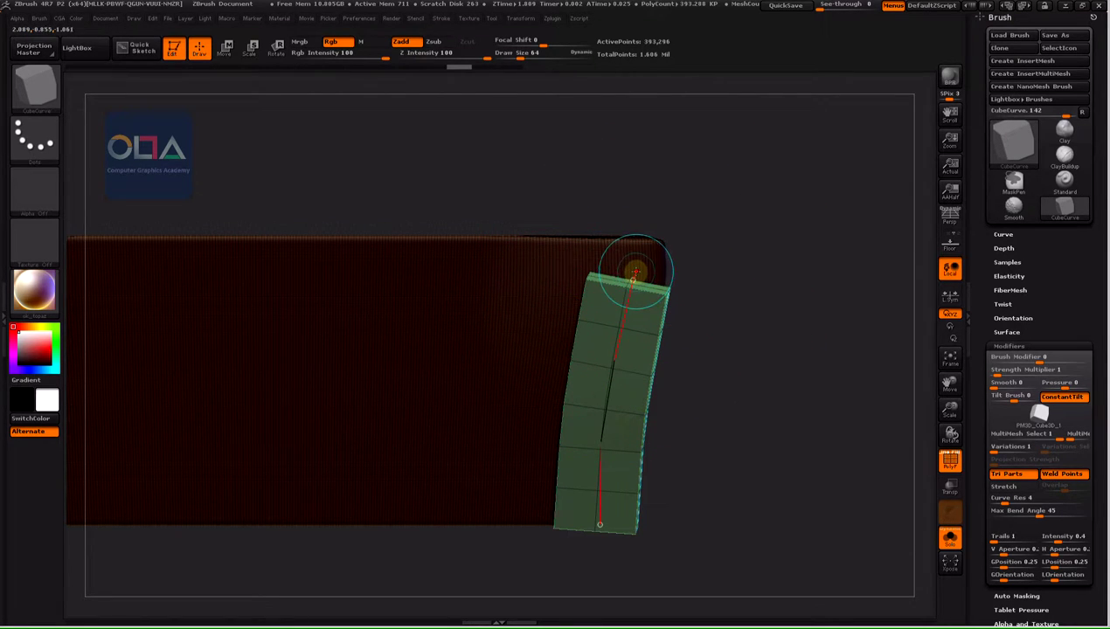
left_click_drag(635, 273, 637, 265)
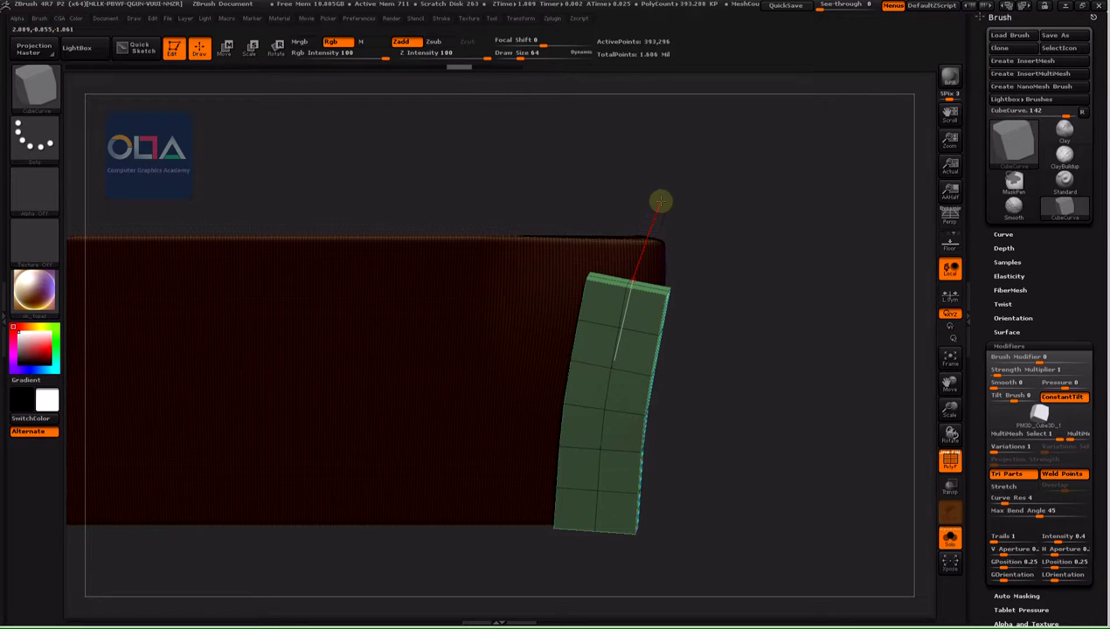
mouse_move(755, 342)
left_mouse_down()
mouse_move(744, 336)
mouse_move(758, 335)
left_mouse_up()
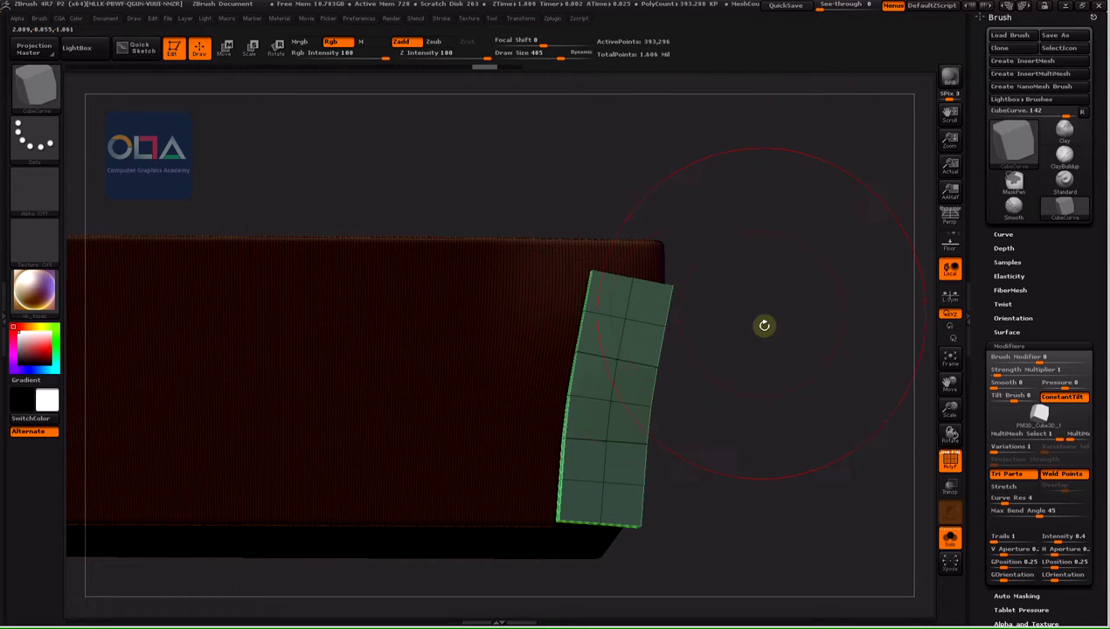
mouse_move(777, 348)
left_mouse_down()
mouse_move(783, 327)
mouse_move(765, 324)
left_mouse_up()
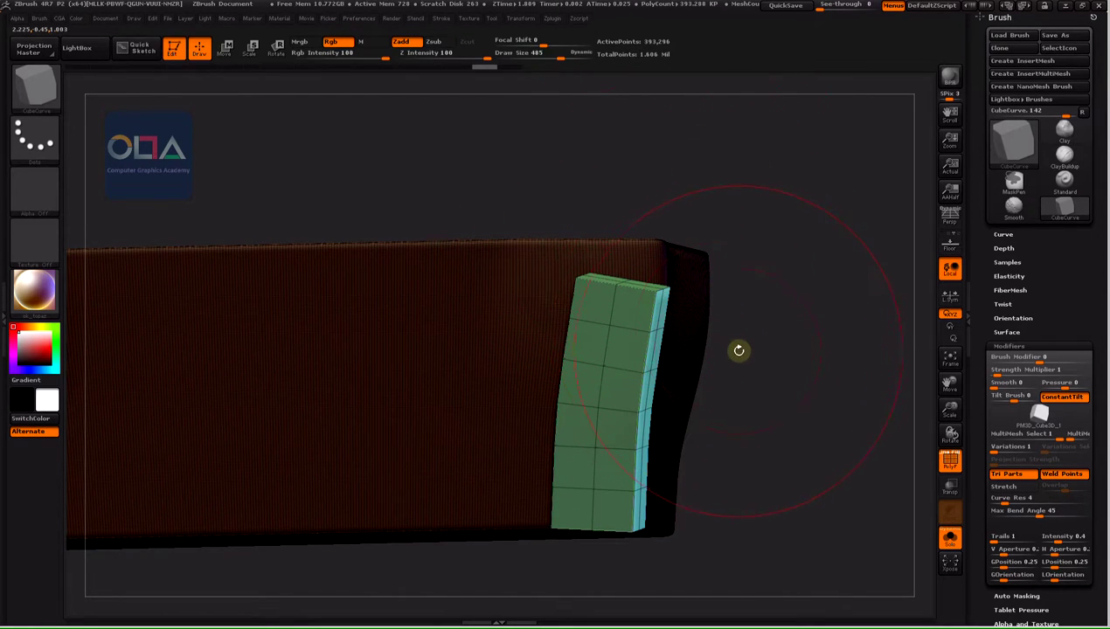
left_click_drag(751, 359, 751, 362, "shift")
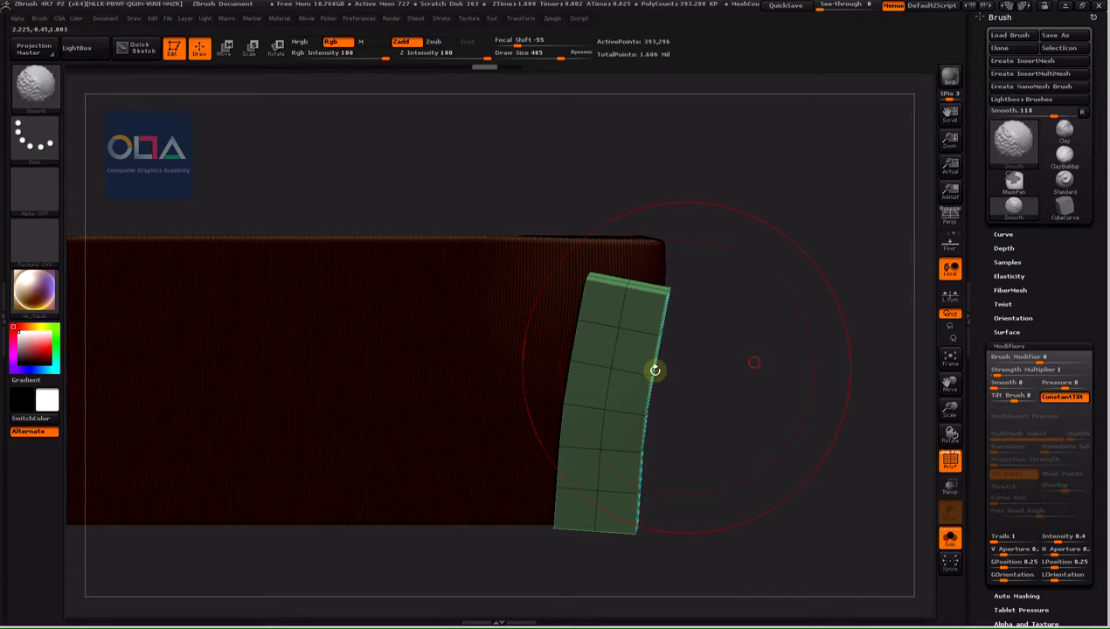
key("ctrl")
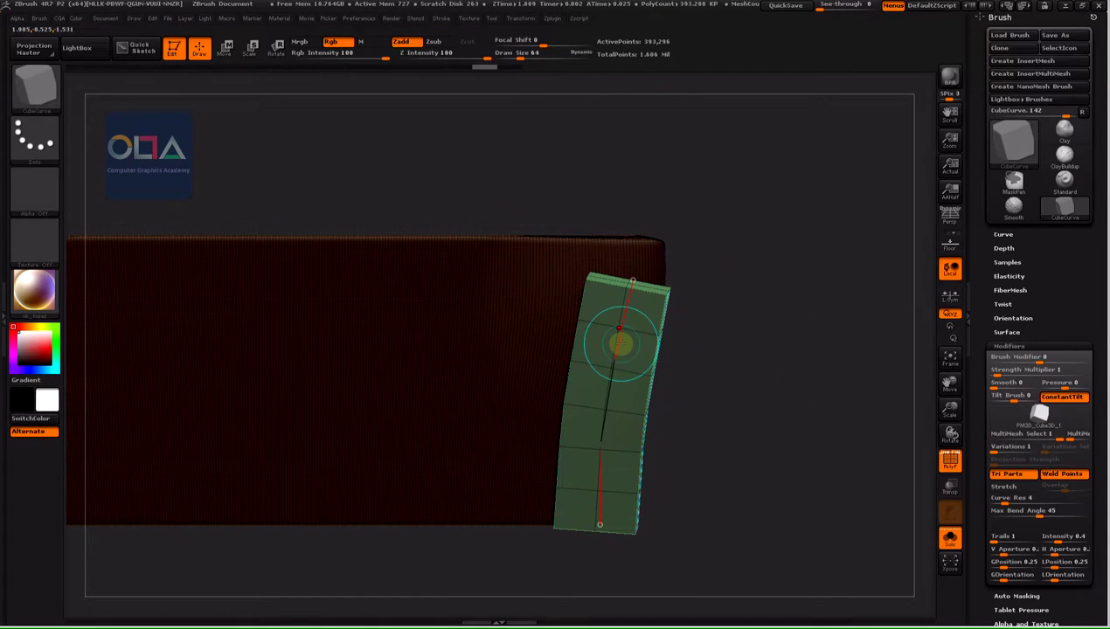
Pull the tube's upper curve point down, then rotate to inspect the block's right side
left_click(617, 334)
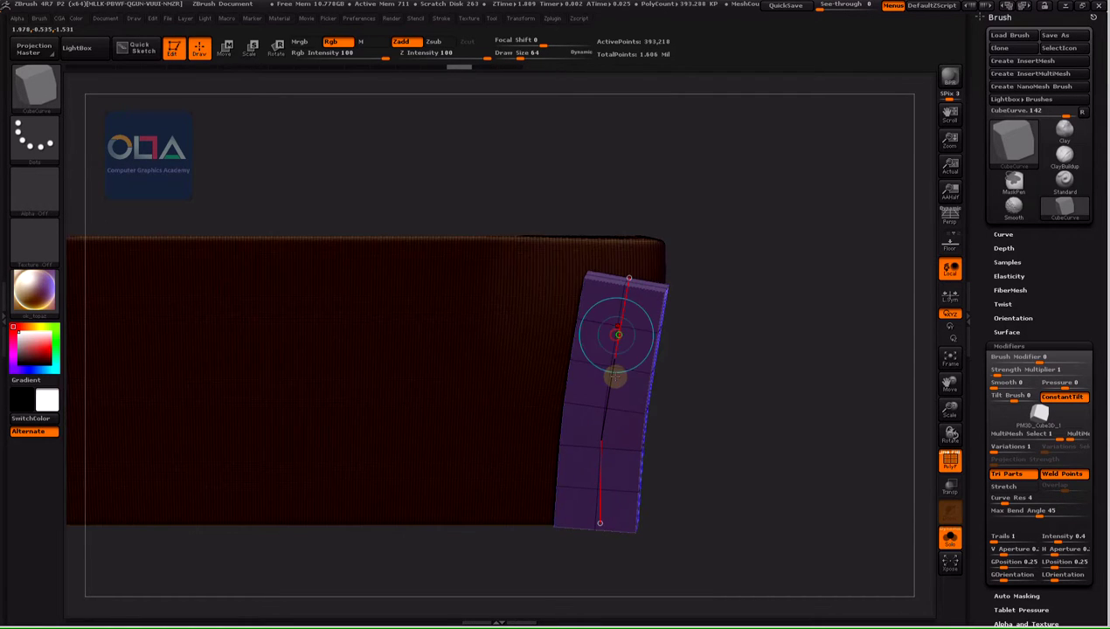
left_click_drag(617, 335, 611, 369)
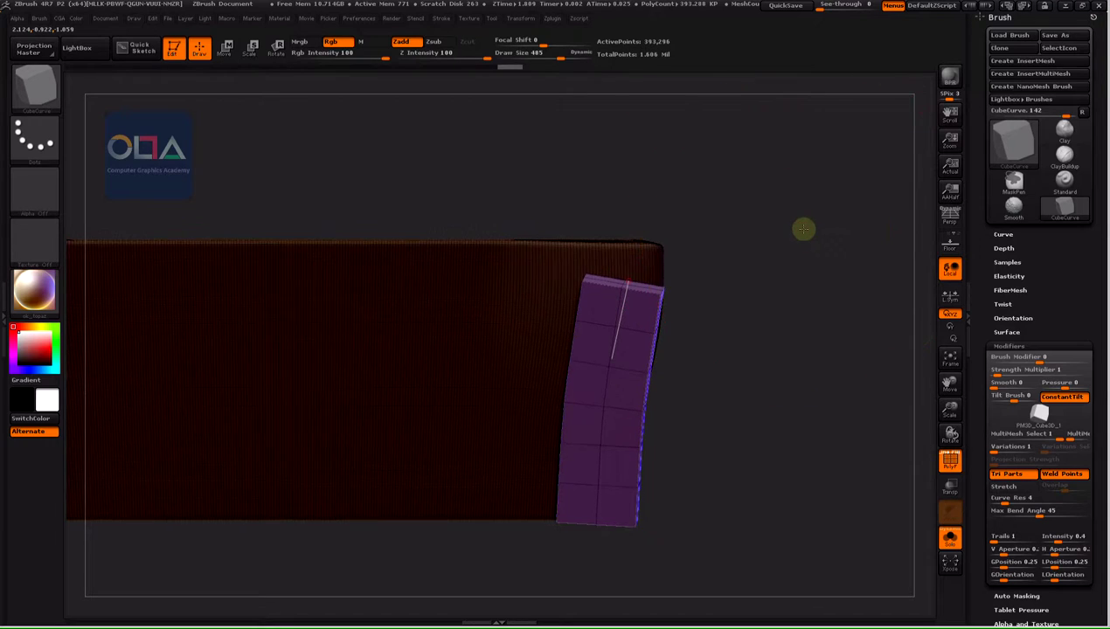
mouse_move(803, 229)
left_mouse_down("alt")
mouse_move(741, 219)
mouse_move(769, 260)
mouse_move(799, 264)
left_mouse_up("alt")
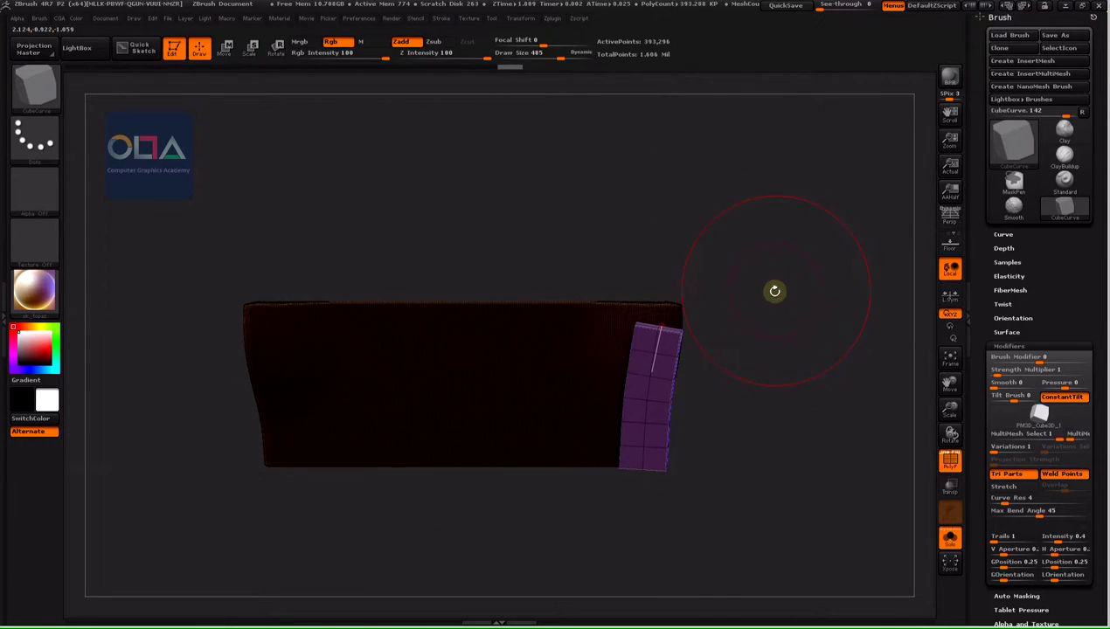
left_click_drag(760, 344, 766, 346)
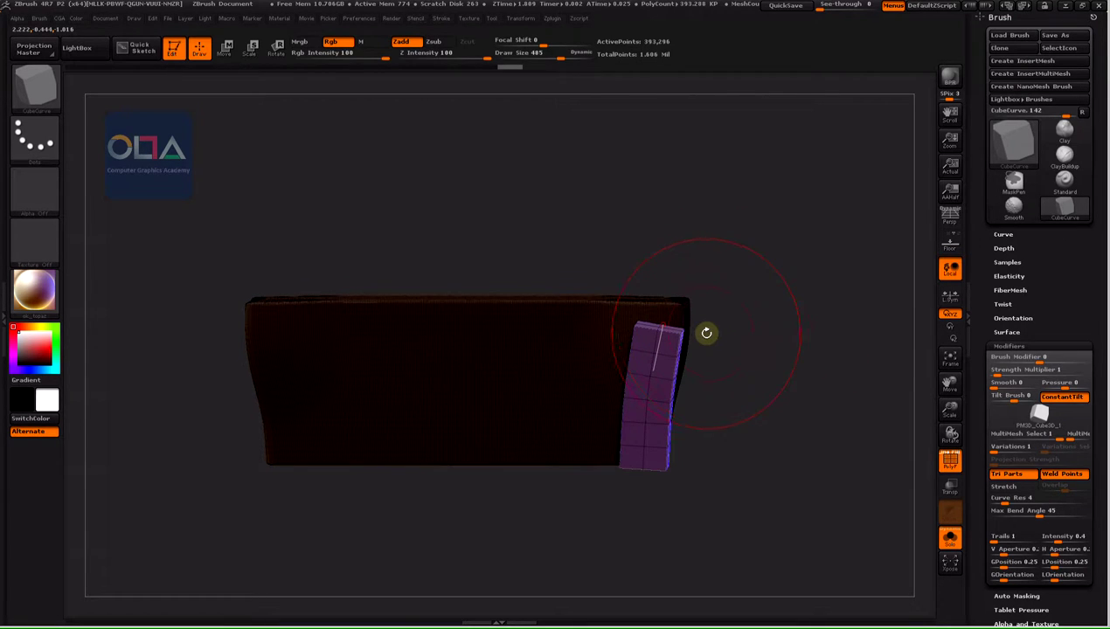
left_click_drag(748, 386, 743, 389)
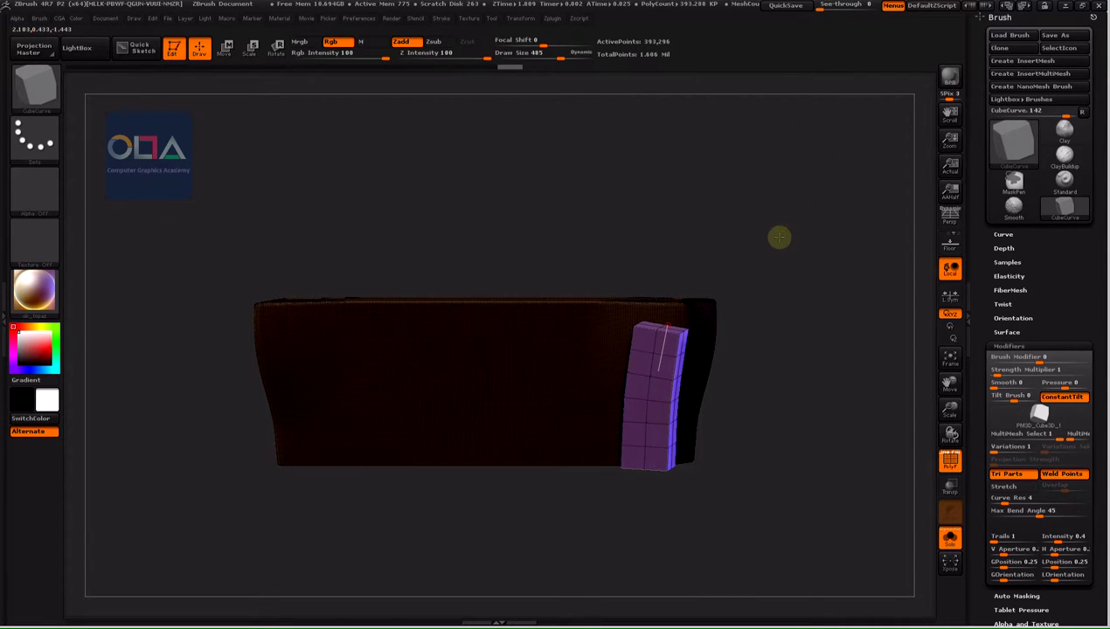
Turn off Solo to show the whole tavern, face it front-on, and collapse the brush modifiers
left_click(950, 538)
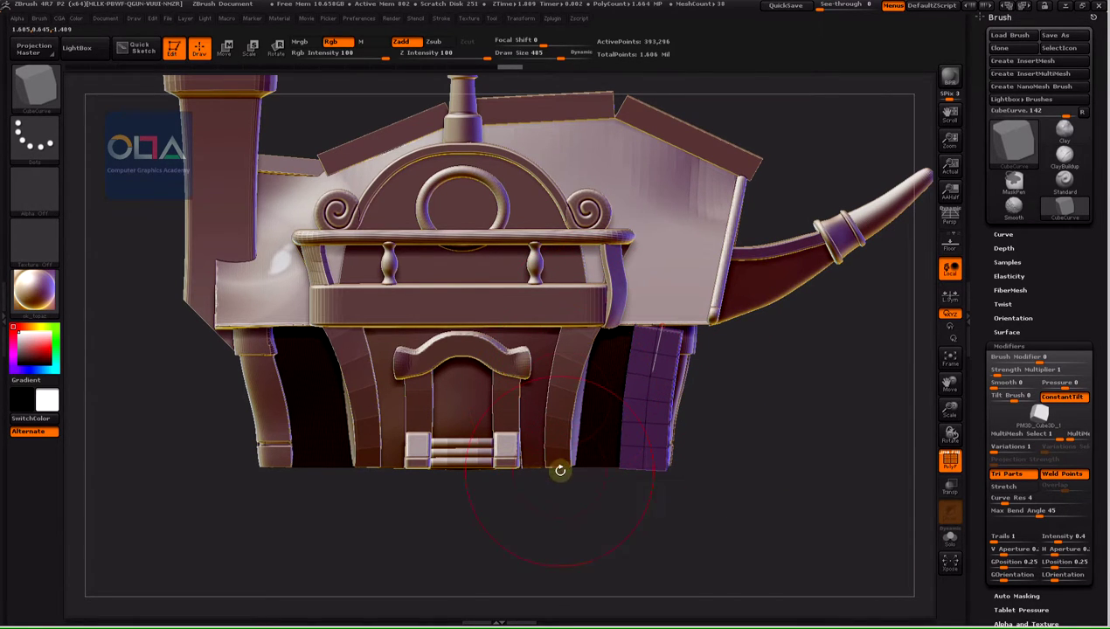
left_click_drag(811, 394, 814, 399)
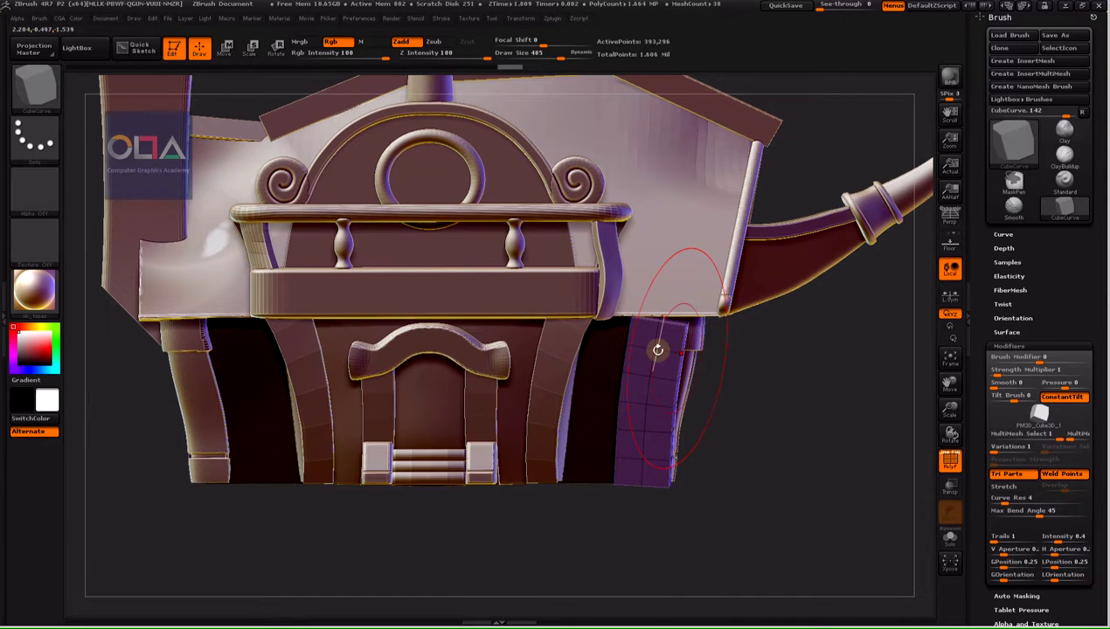
left_click(1014, 346)
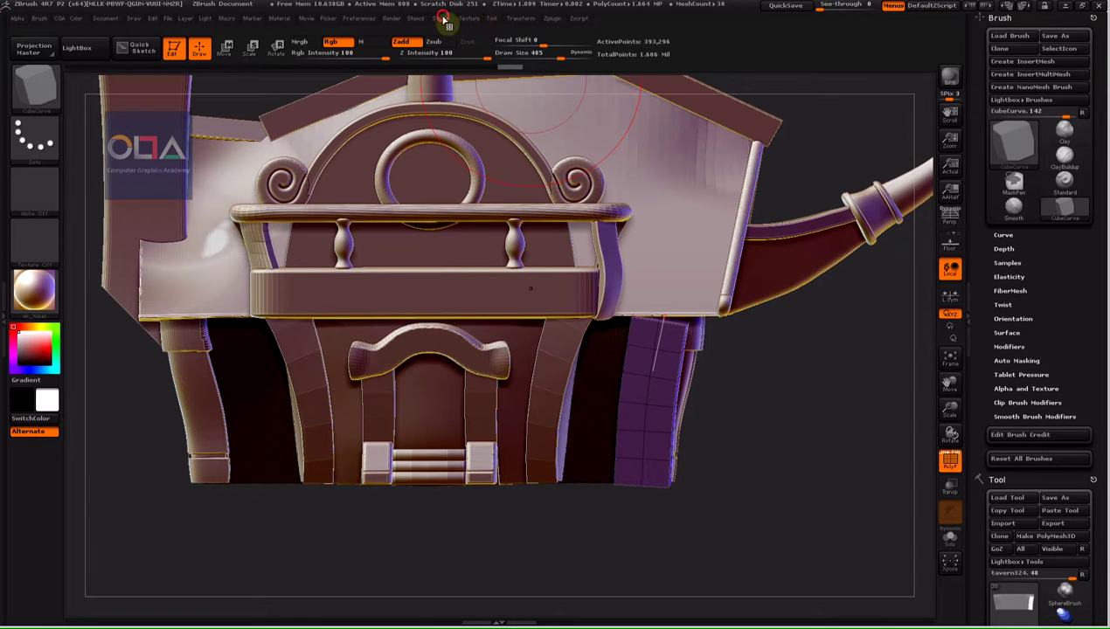
left_click(441, 18)
Raise the start of the Curve Falloff graph and draw a plank down the wall beside the door
left_click(435, 31)
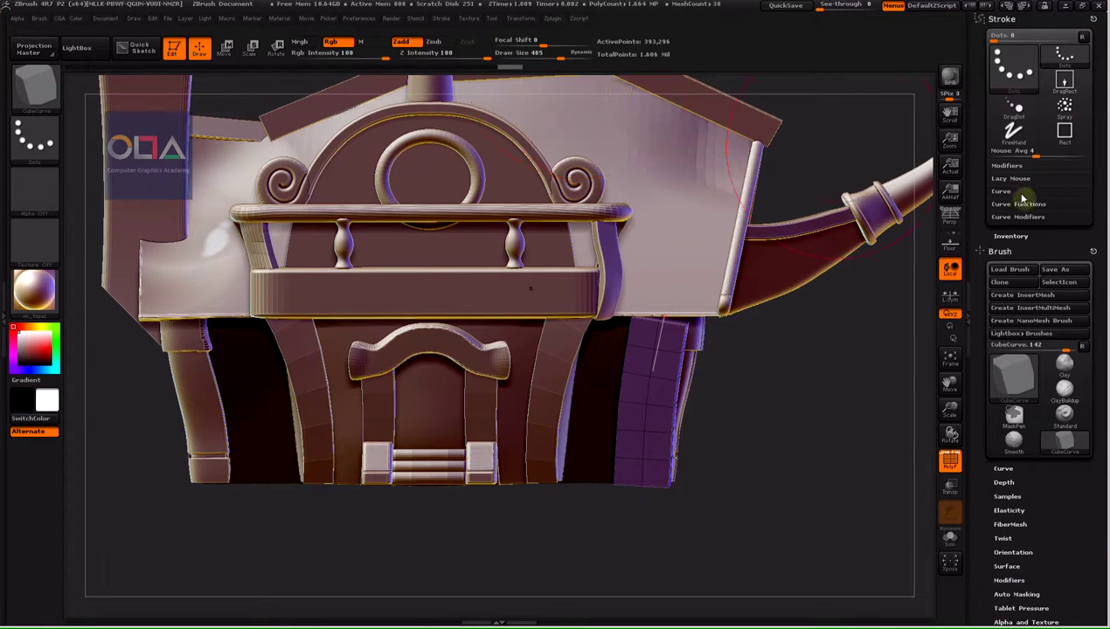
left_click(1012, 219)
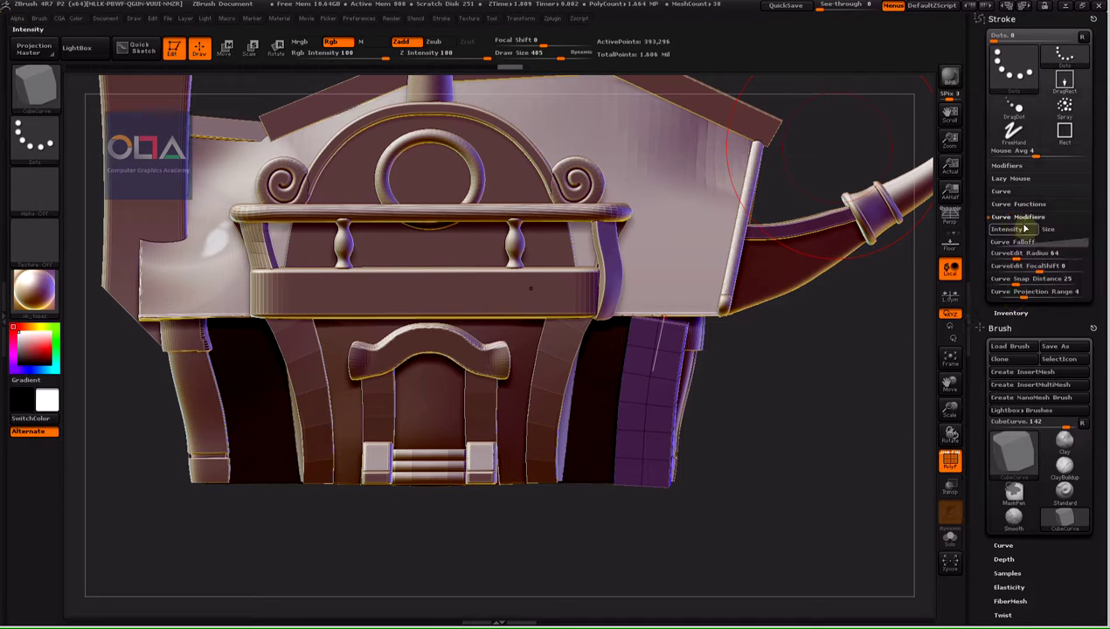
left_click(1060, 242)
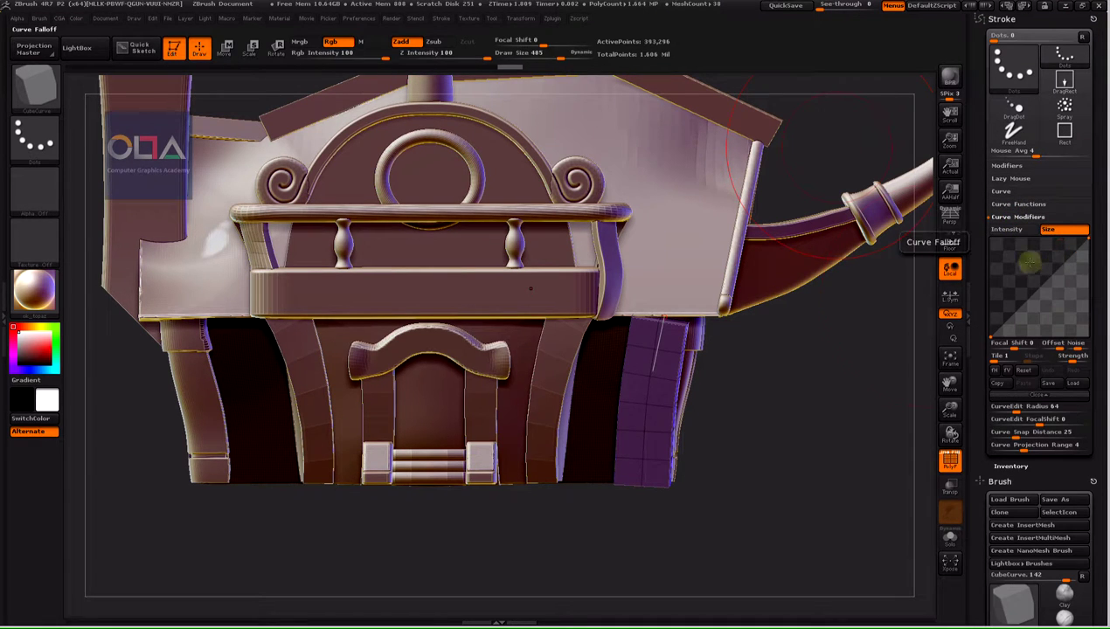
left_click_drag(990, 337, 986, 281)
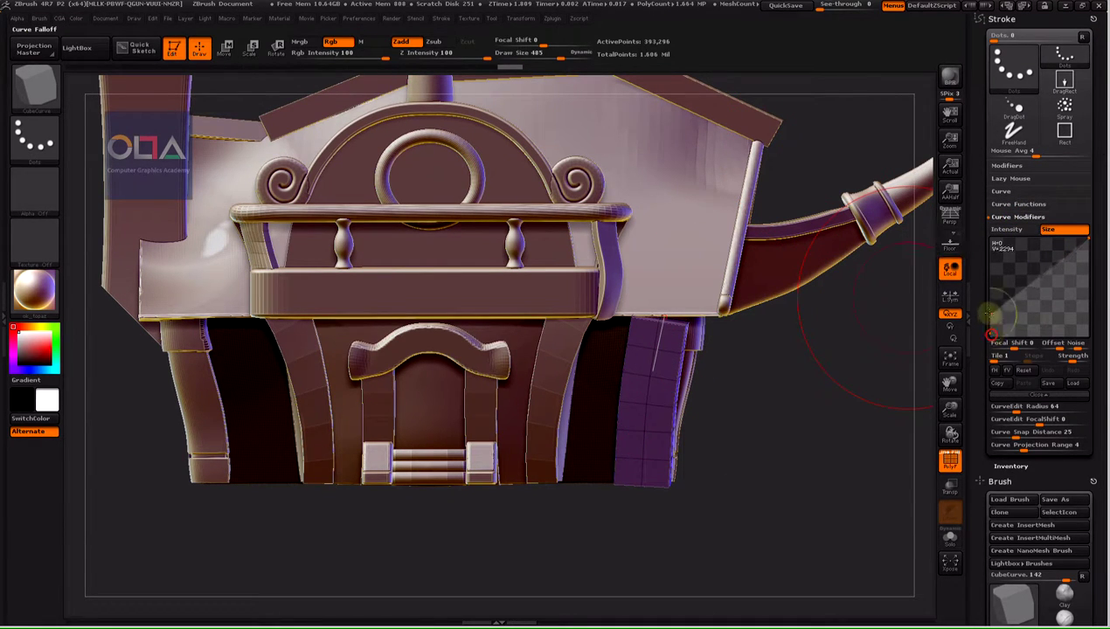
left_click_drag(696, 356, 652, 391)
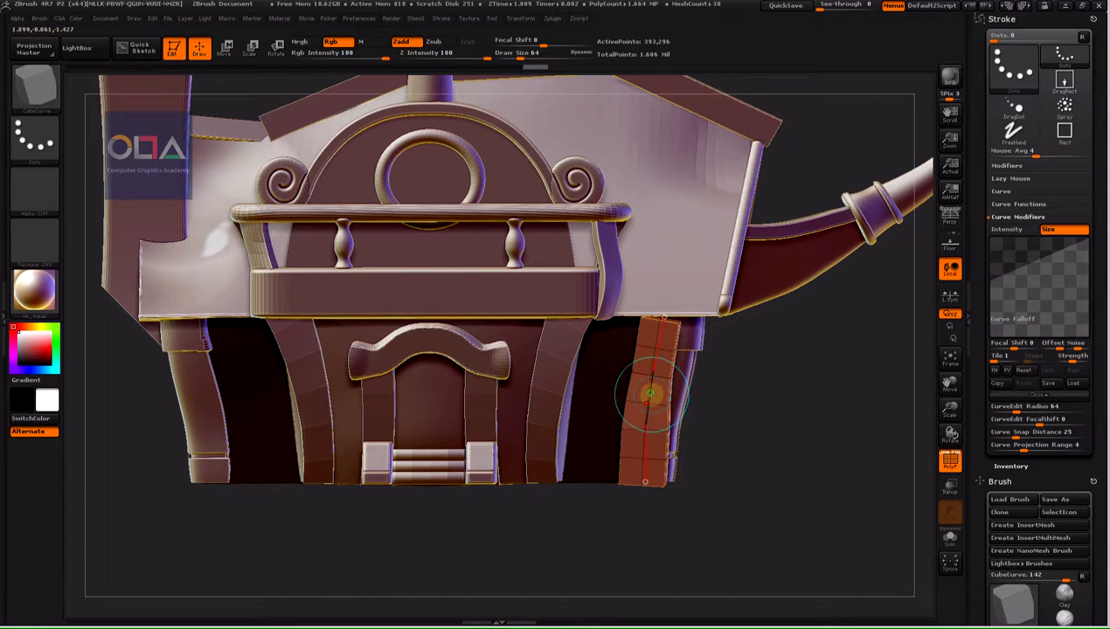
left_click(773, 332)
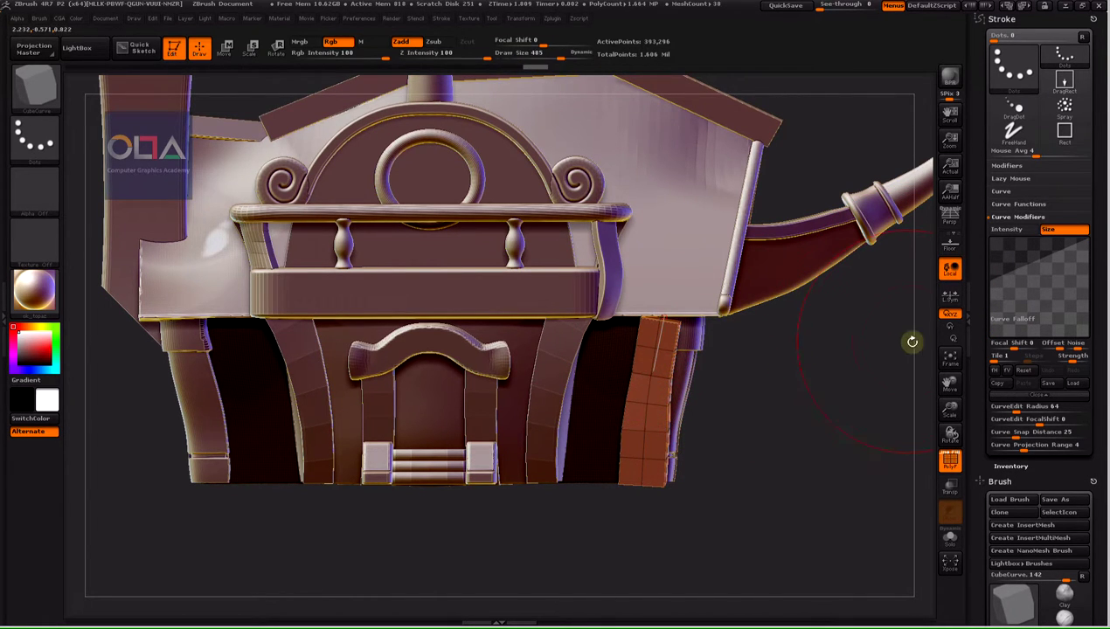
Reset the falloff to a straight line from top to lowered end and draw a tapering plank right of the door
left_click(1014, 372)
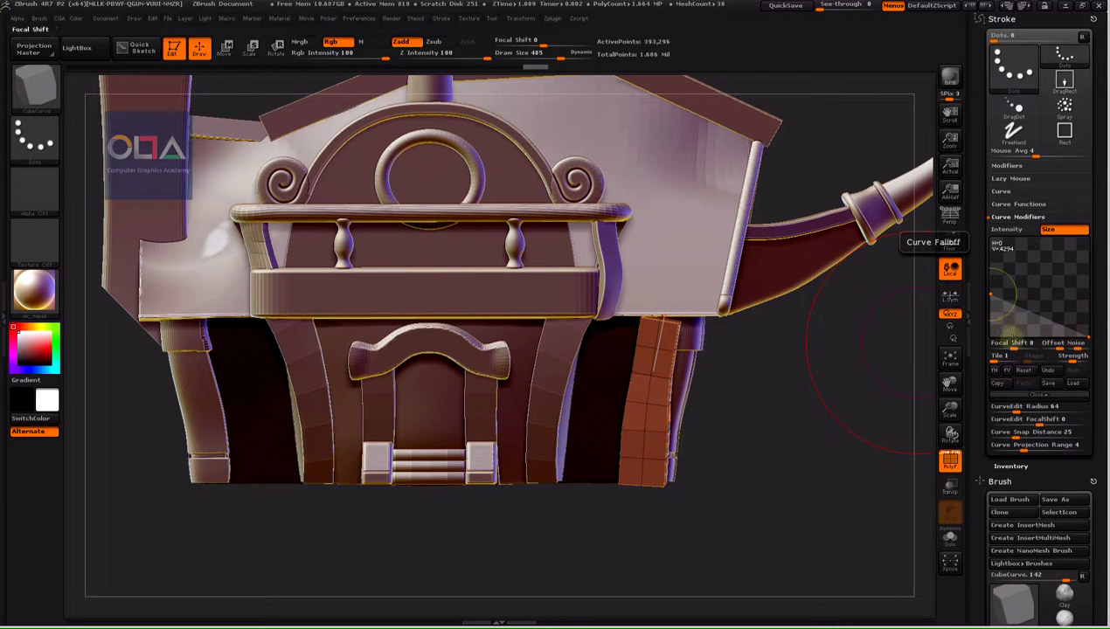
left_click(1023, 369)
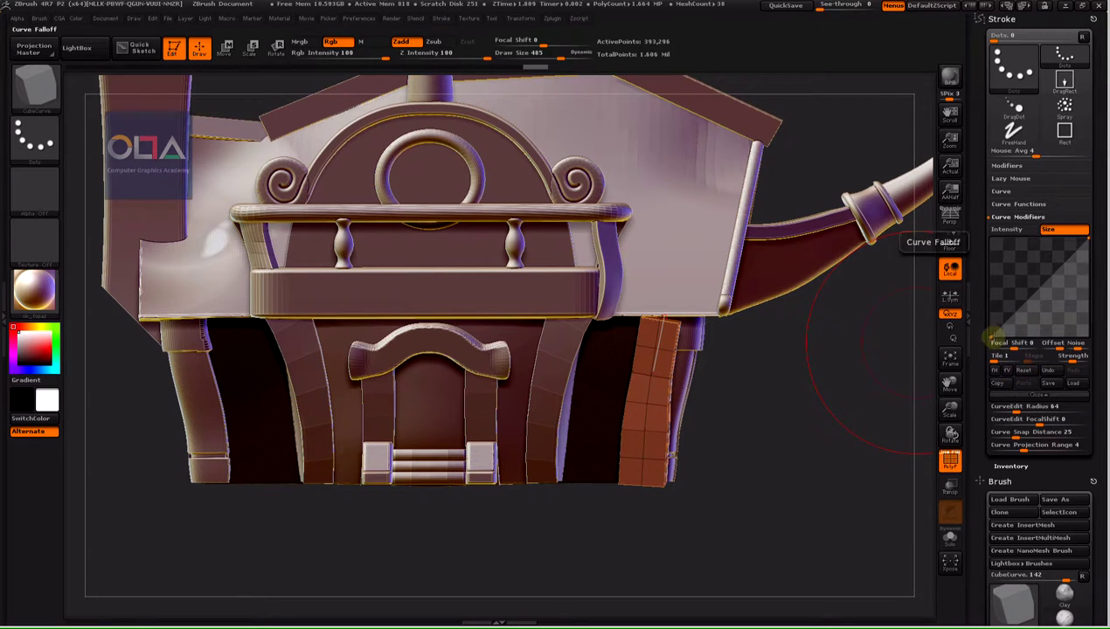
left_click_drag(994, 336, 997, 247)
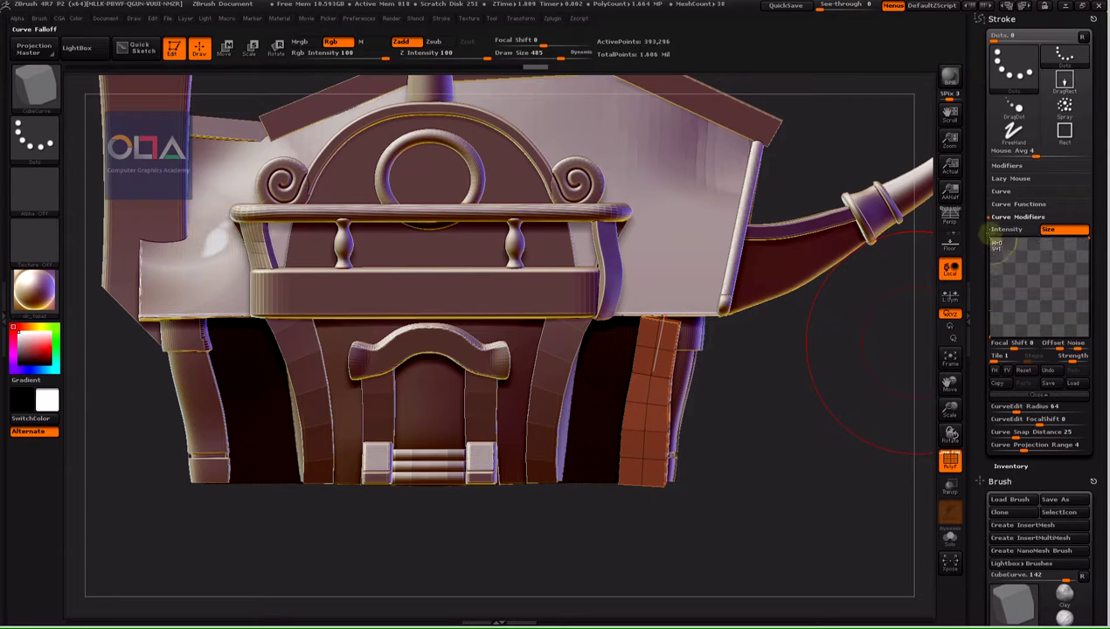
left_click_drag(1088, 236, 1092, 262)
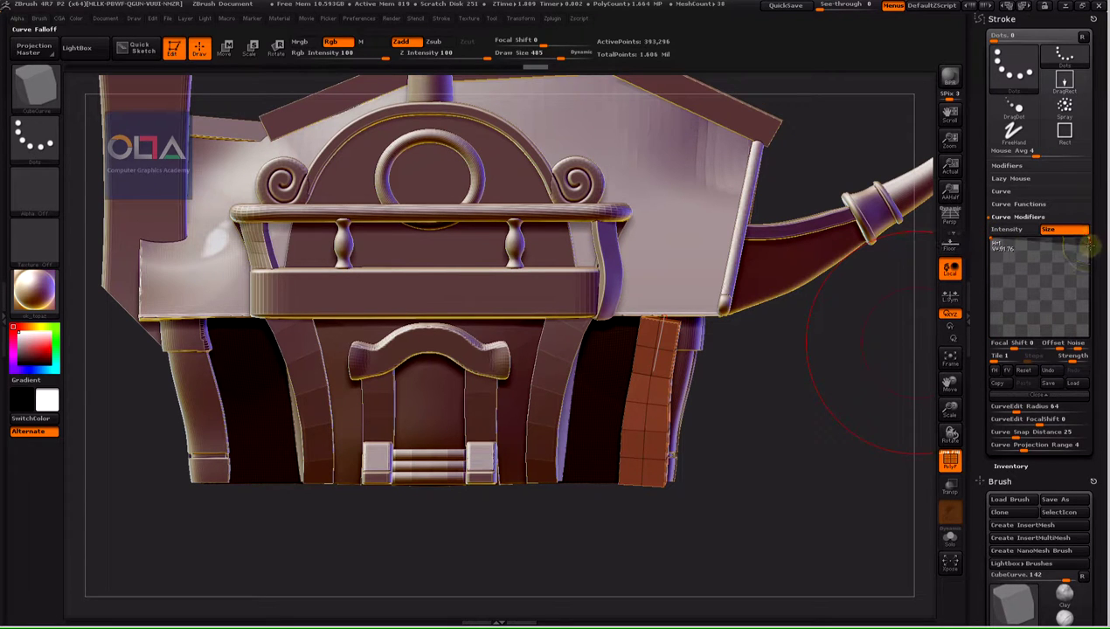
left_click_drag(664, 321, 644, 480)
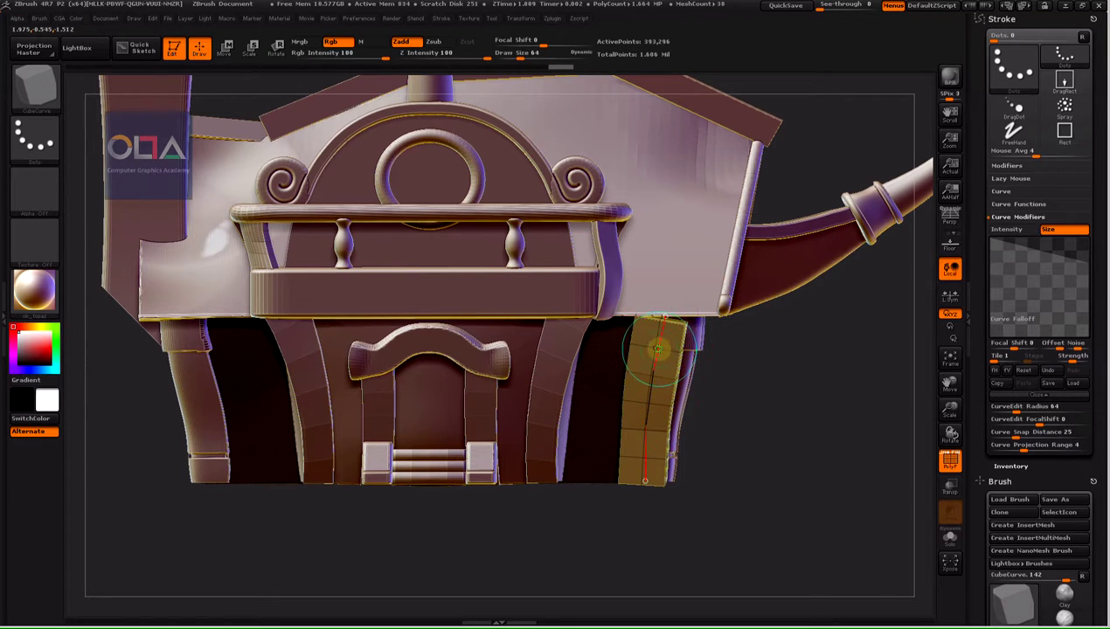
left_click_drag(664, 322, 678, 325)
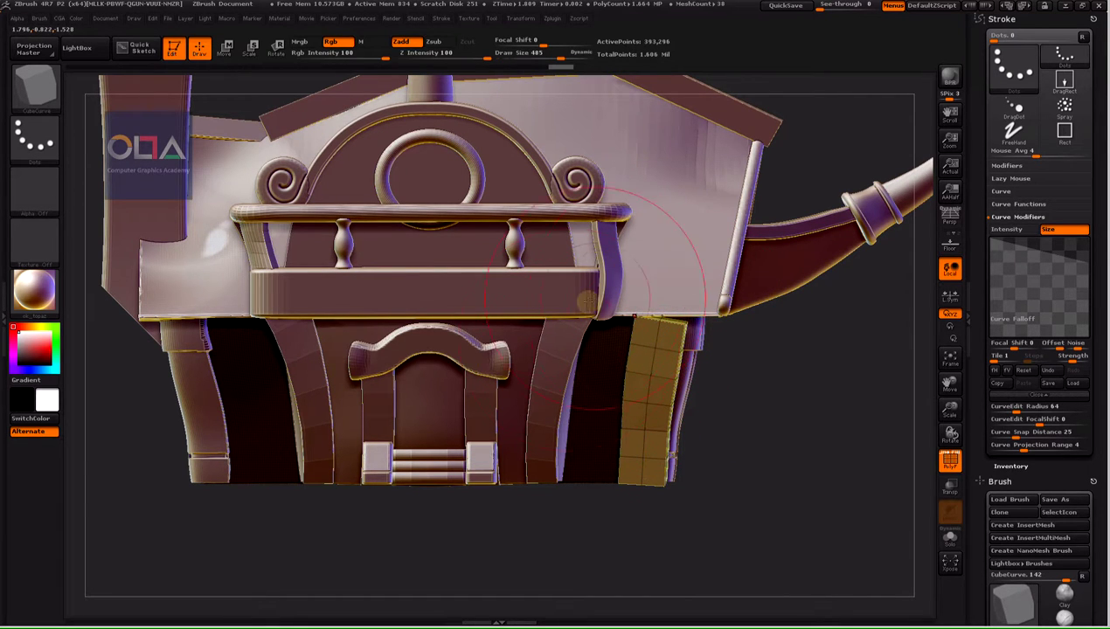
left_click(284, 444)
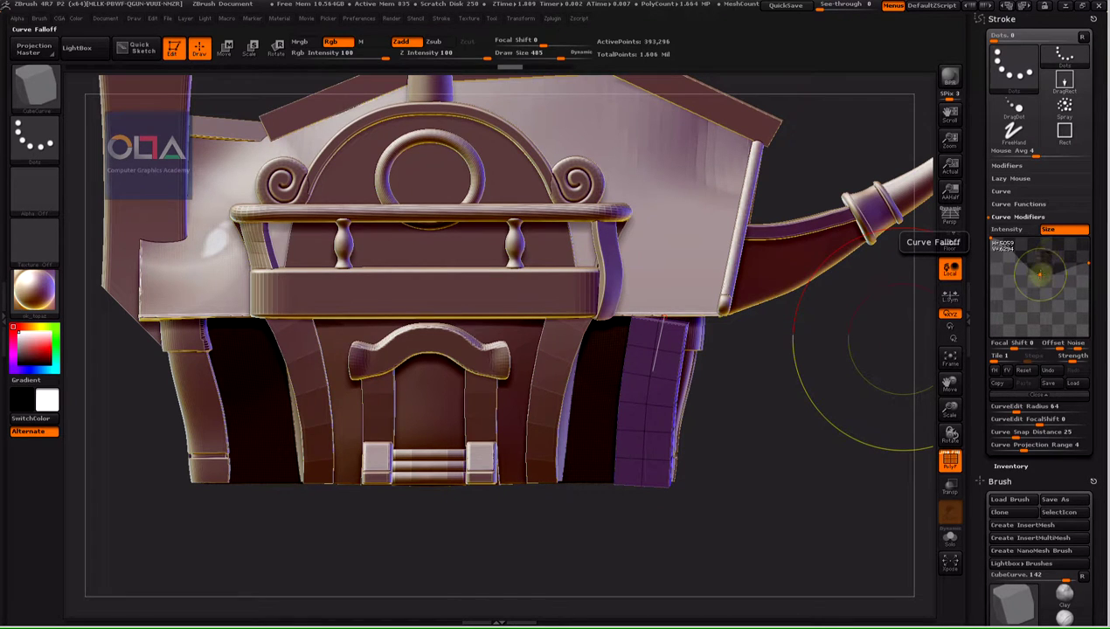
Remove the falloff's middle point and drag its right end to the bottom for a straight linear taper on the green plank
left_click_drag(1040, 273, 1042, 269)
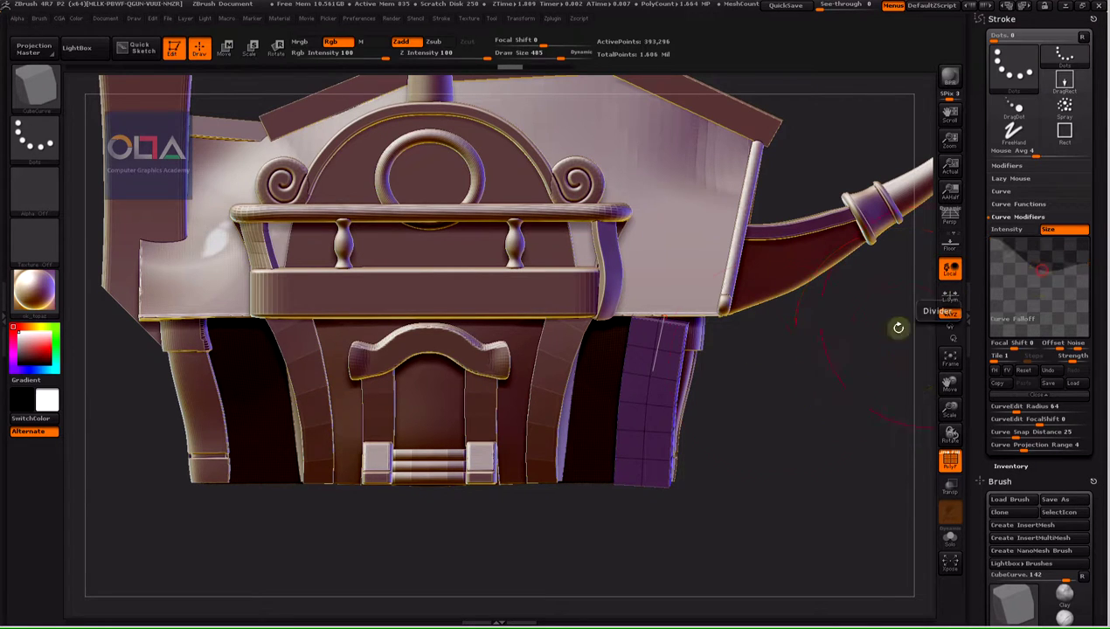
left_click(656, 393)
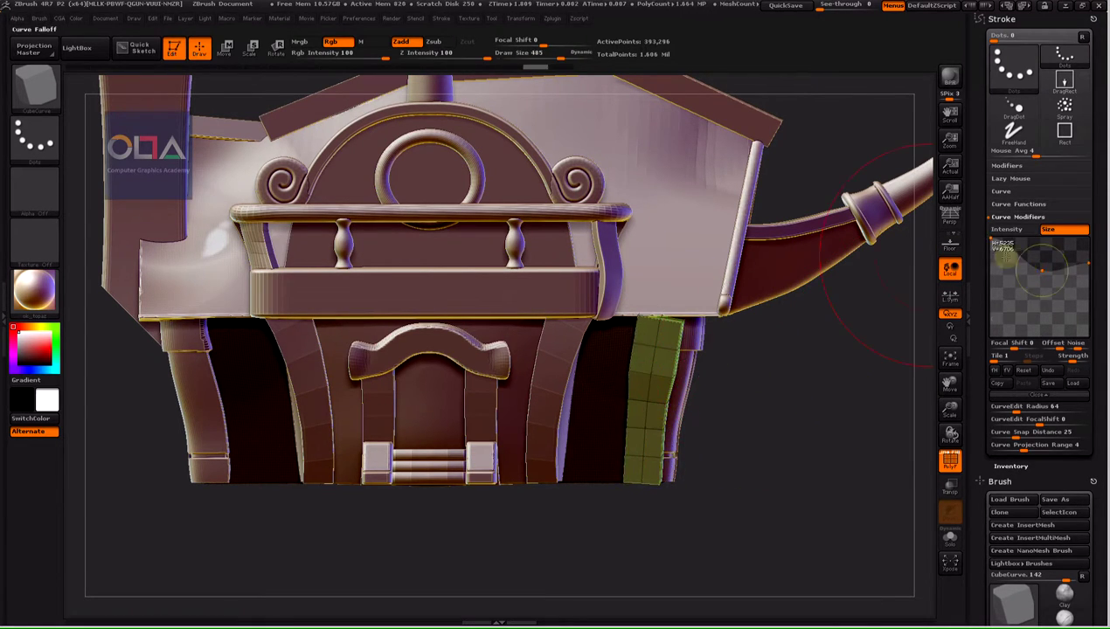
left_click_drag(1042, 268, 1037, 176)
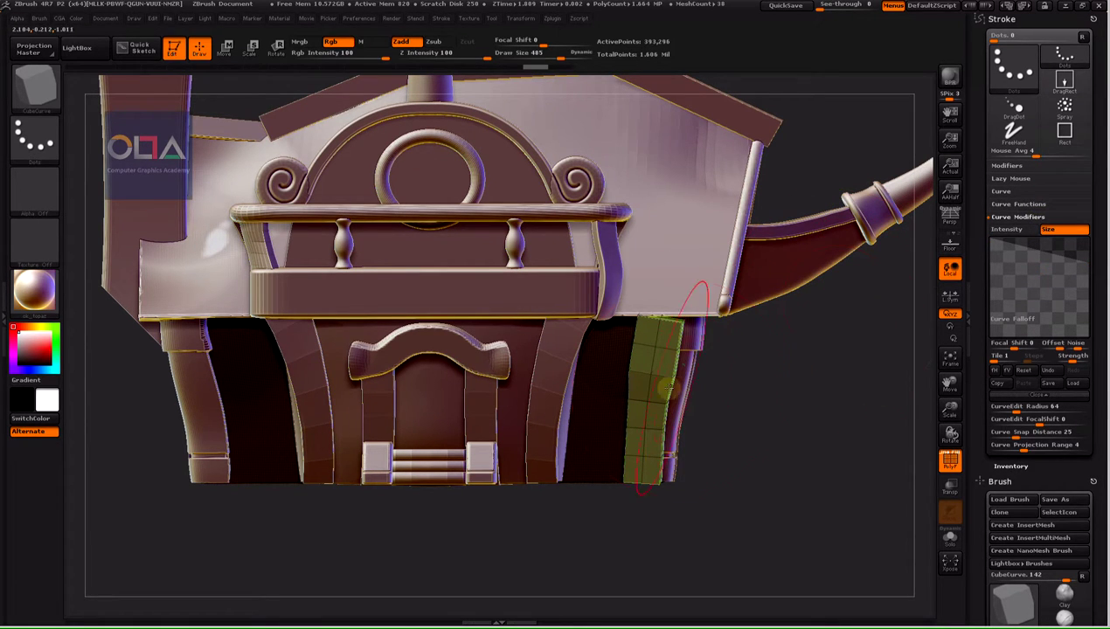
left_click_drag(649, 388, 662, 425)
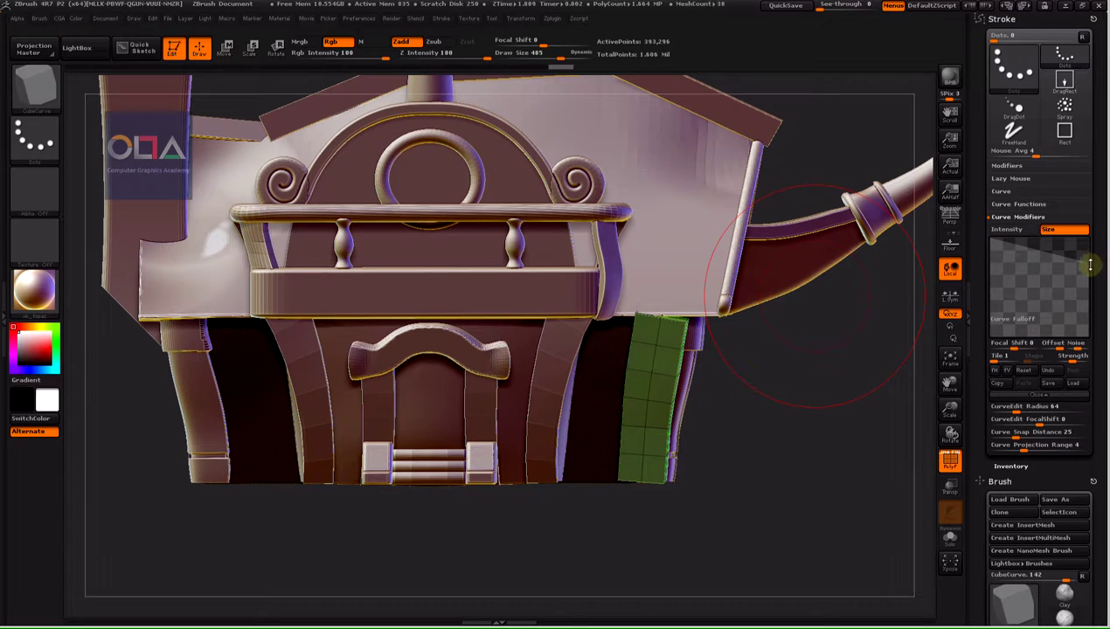
left_click_drag(1087, 260, 1093, 285)
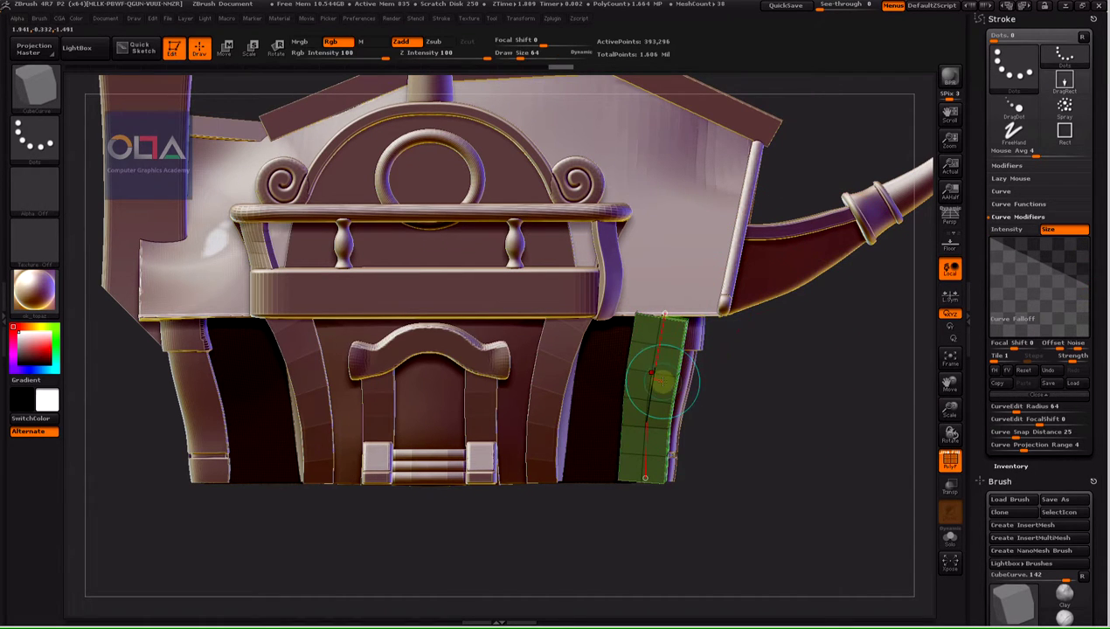
left_click_drag(645, 477, 664, 314)
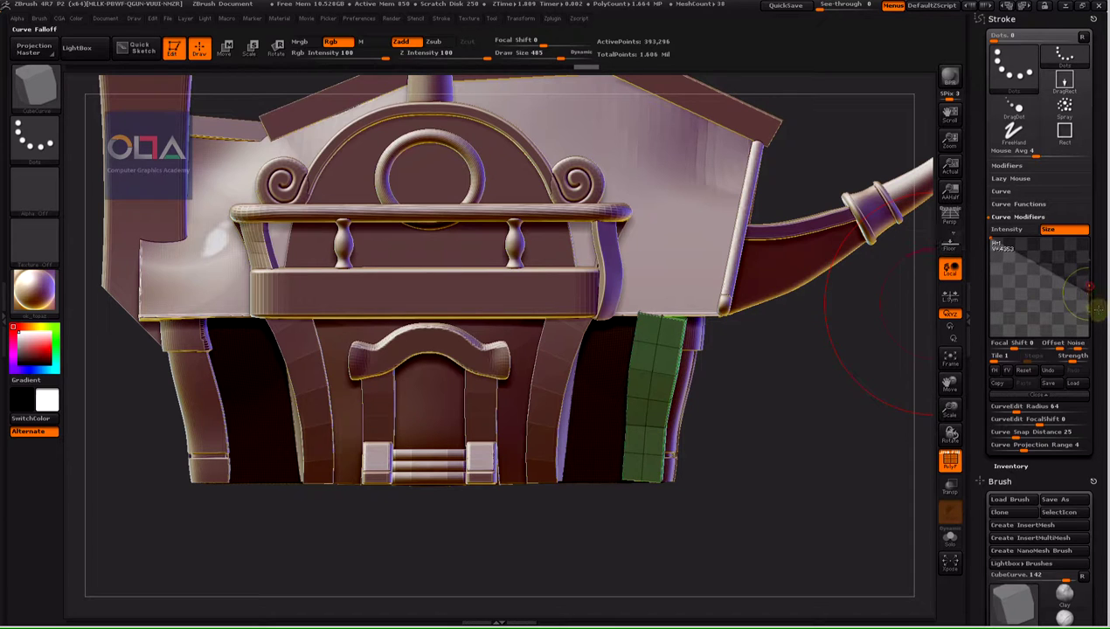
left_click_drag(1089, 285, 1089, 335)
left_click(651, 389)
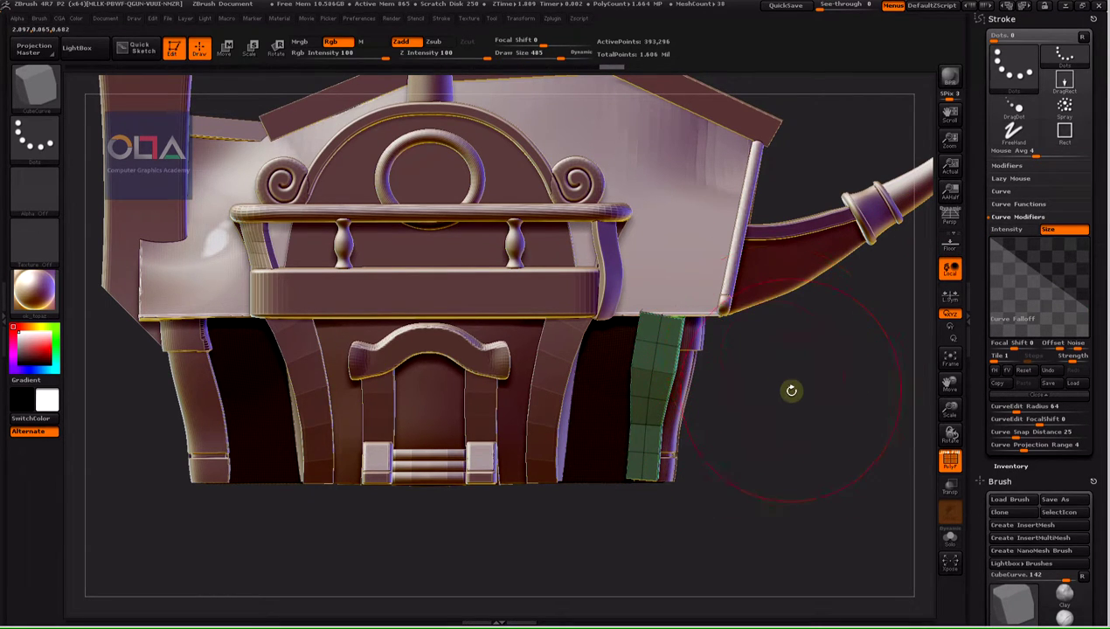
mouse_move(820, 392)
left_mouse_down()
mouse_move(807, 394)
mouse_move(816, 408)
mouse_move(831, 381)
left_mouse_up()
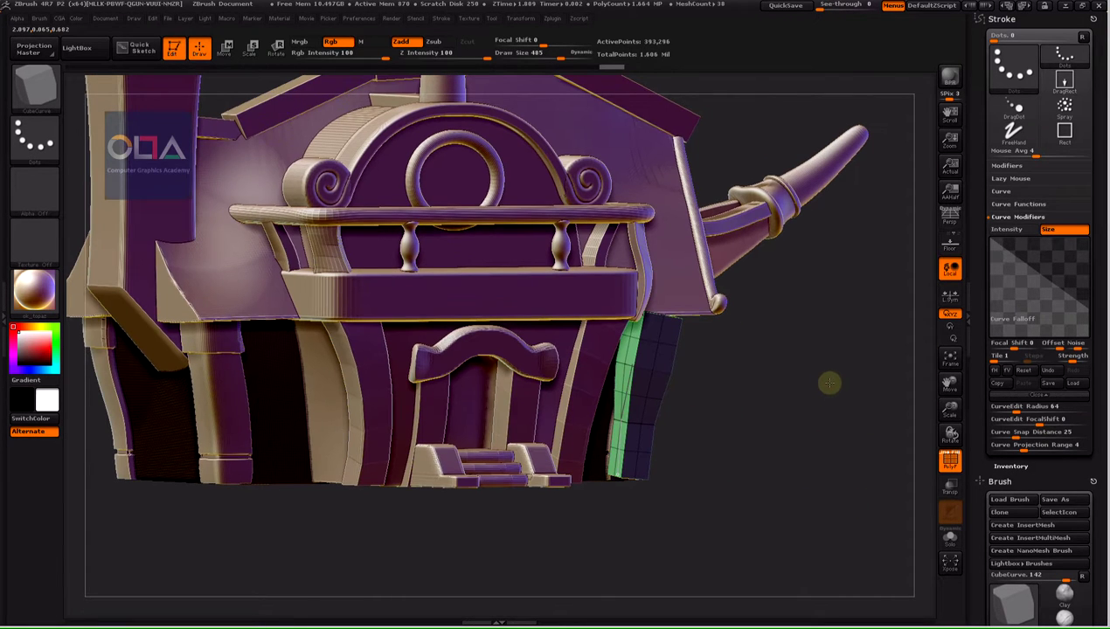
mouse_move(775, 352)
left_mouse_down()
mouse_move(804, 349)
mouse_move(836, 428)
mouse_move(645, 391)
left_mouse_up()
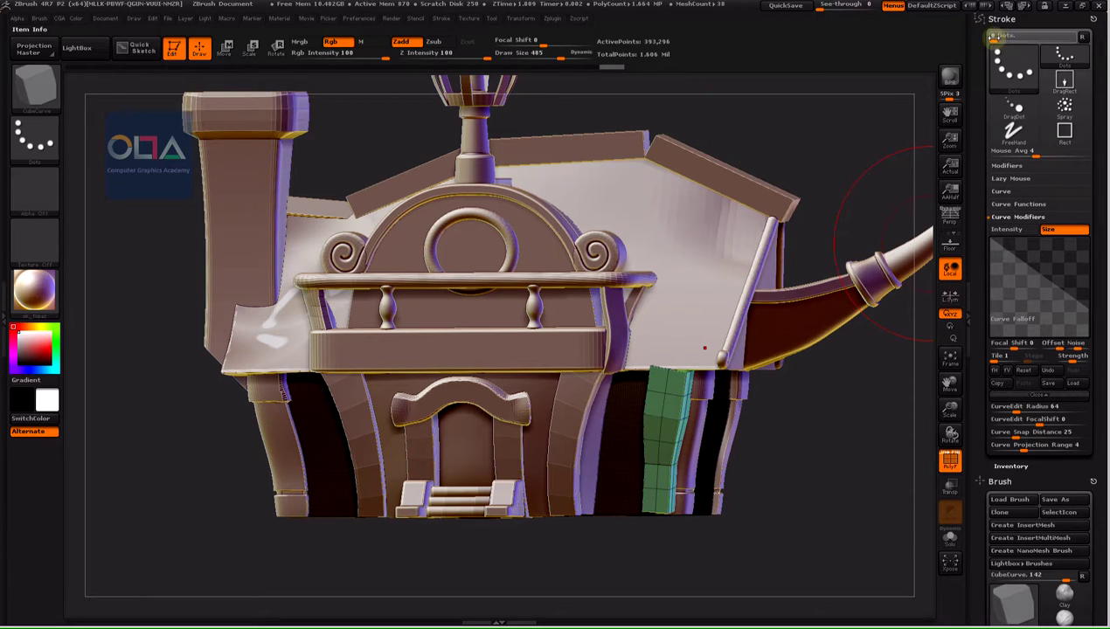
Replace the tavern with the Cube3D primitive from the Tool palette
left_click(1003, 17)
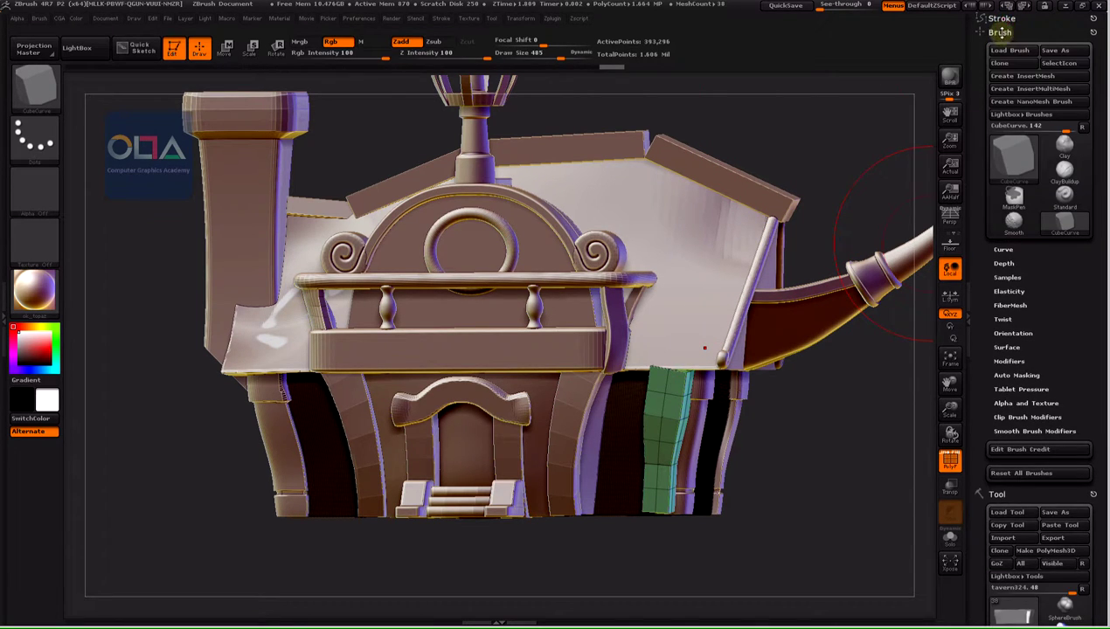
left_click(999, 31)
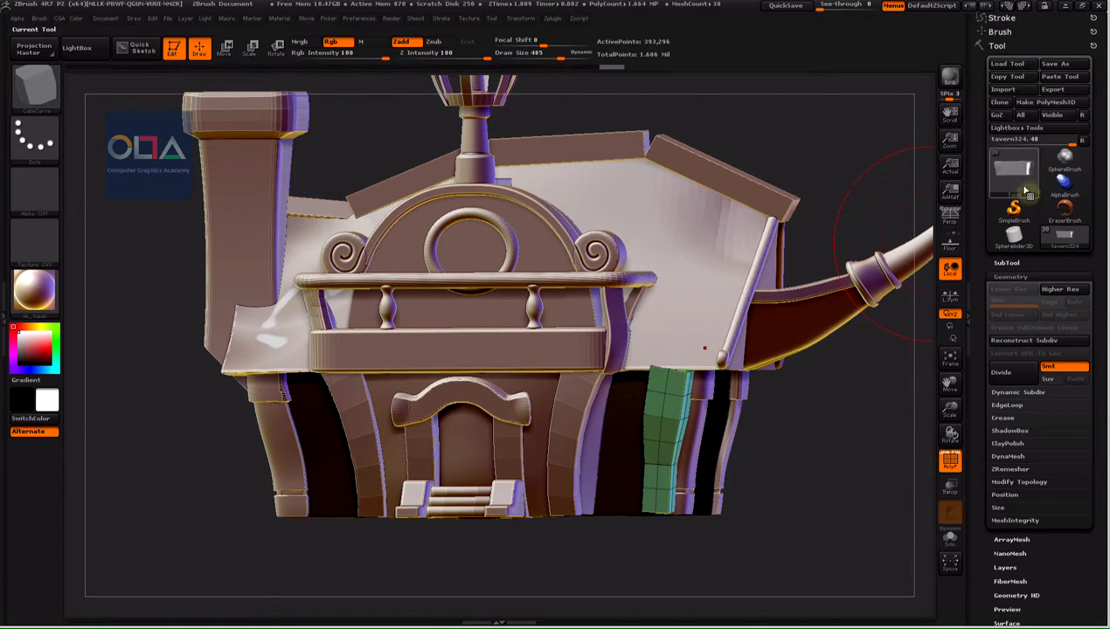
left_click(1028, 191)
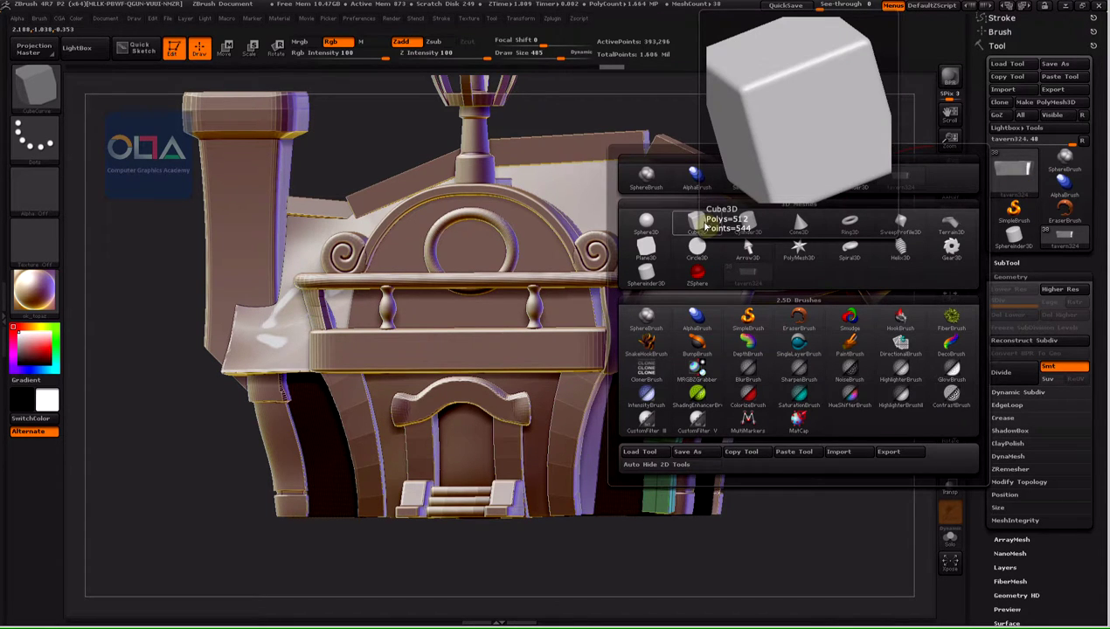
mouse_move(697, 223)
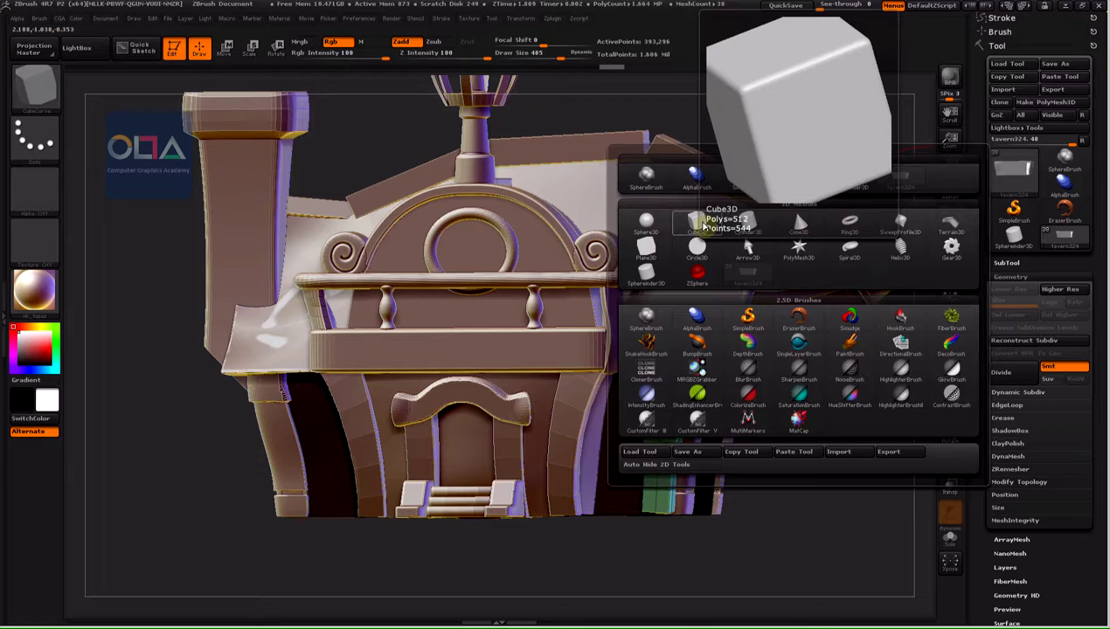
left_click(703, 226)
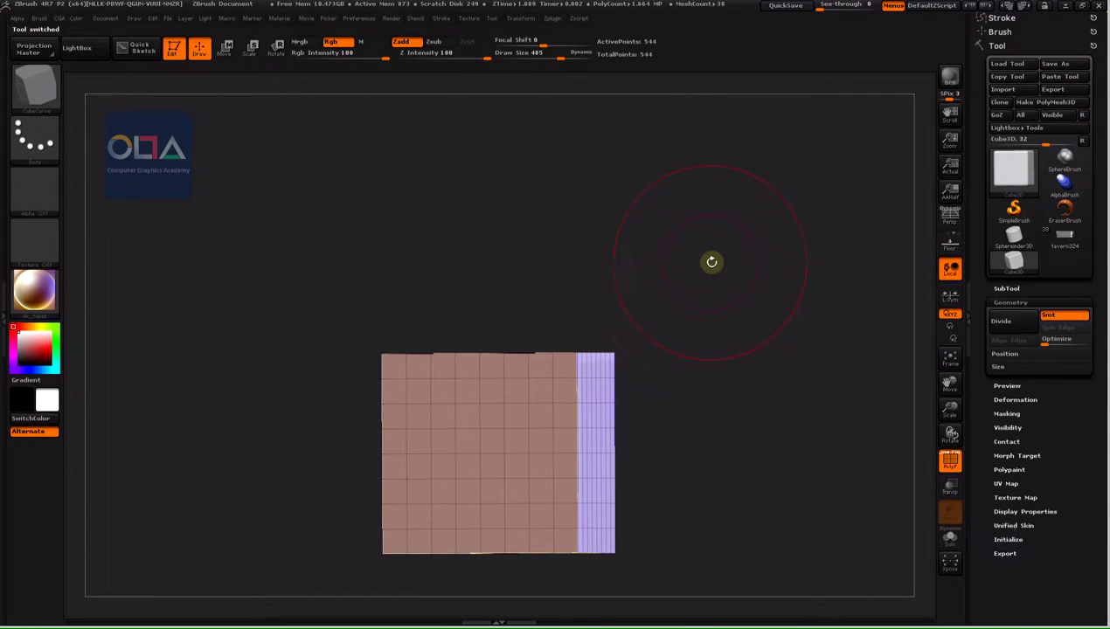
left_click_drag(765, 233, 775, 267)
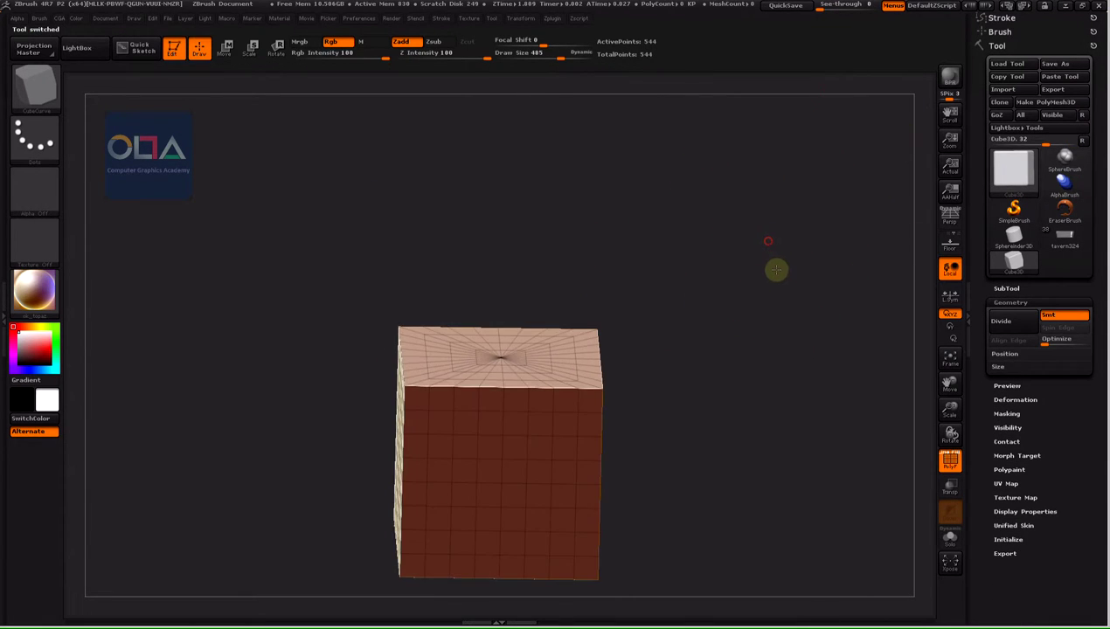
left_click_drag(656, 292, 709, 239, "alt")
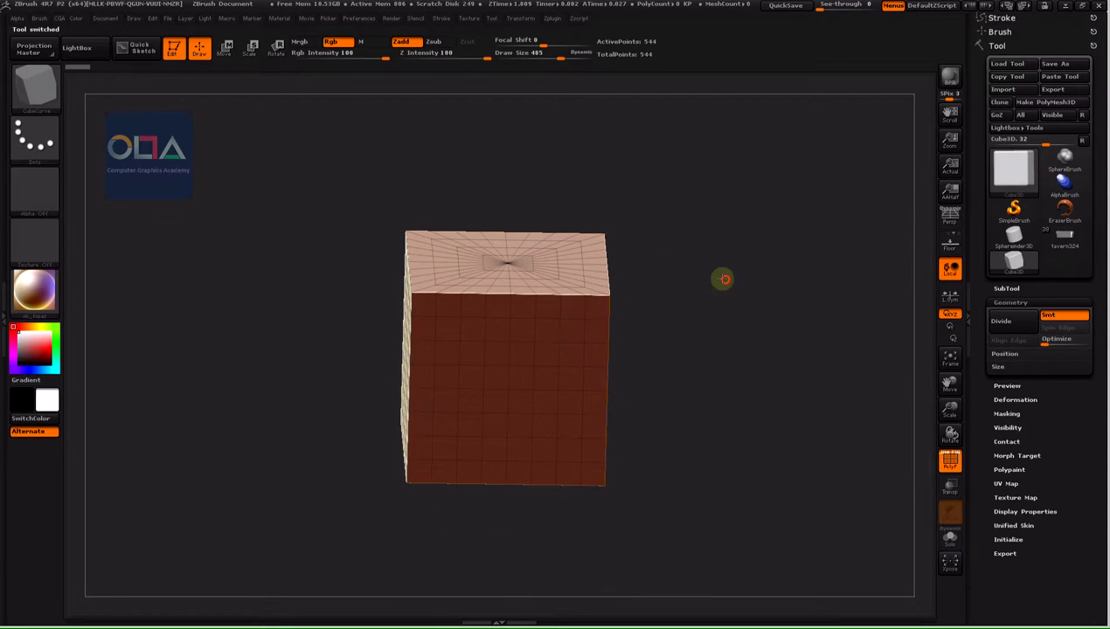
left_click_drag(721, 278, 695, 256, "alt")
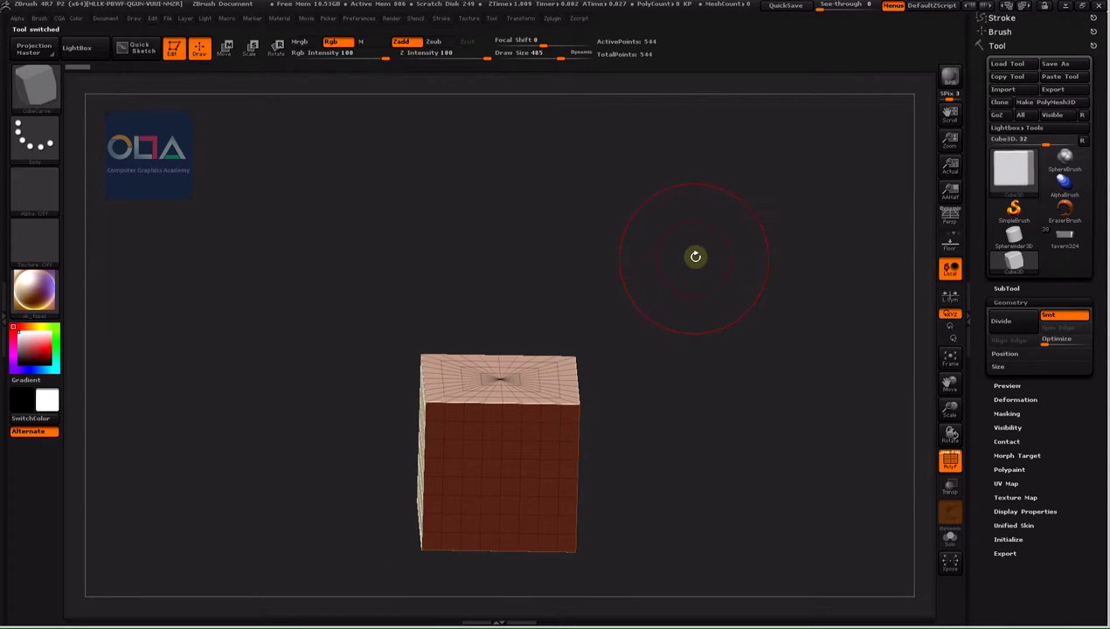
Convert the cube to the editable PM3D_Cube3D polymesh and orbit to inspect its faces
left_click(1060, 102)
mouse_move(763, 299)
left_mouse_down("alt")
mouse_move(764, 288)
mouse_move(735, 337)
left_mouse_up("alt")
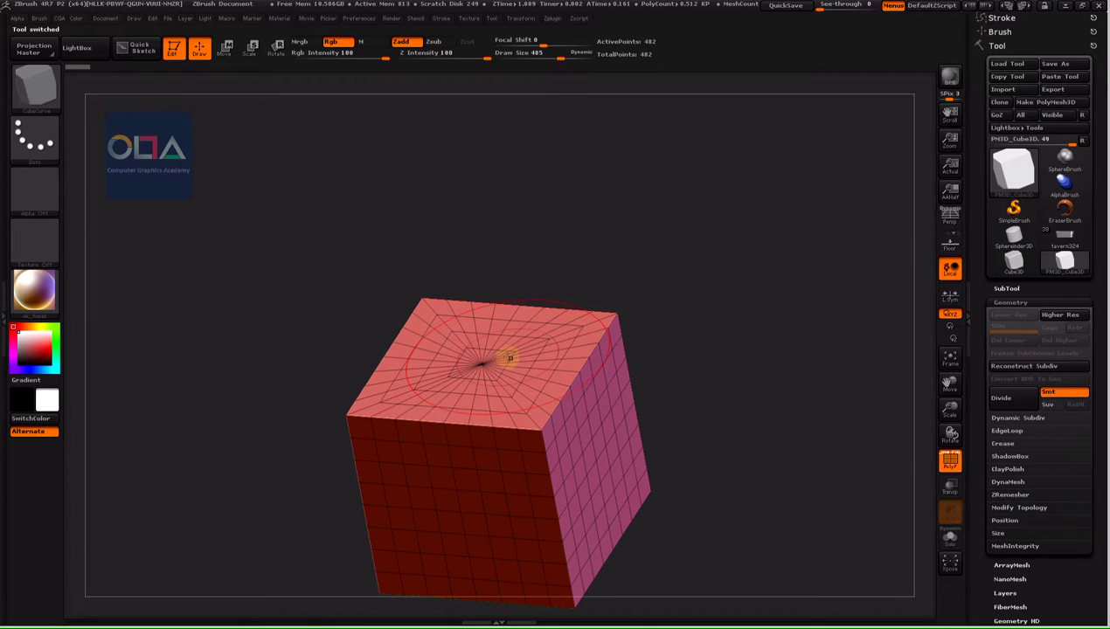
left_click_drag(611, 254, 621, 199, "alt")
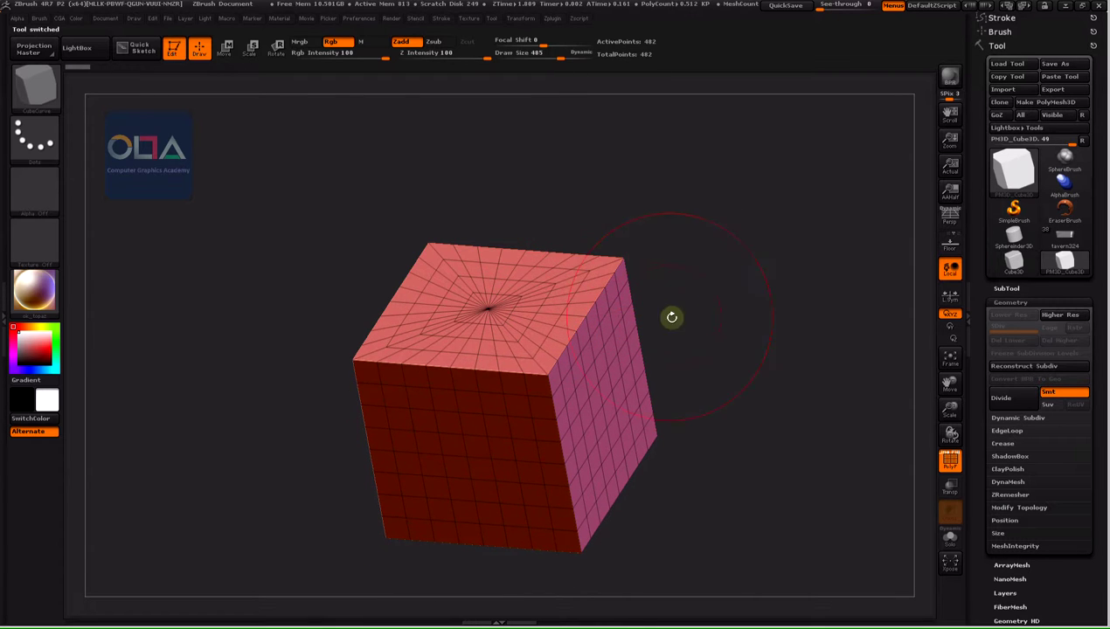
left_click_drag(671, 317, 708, 292)
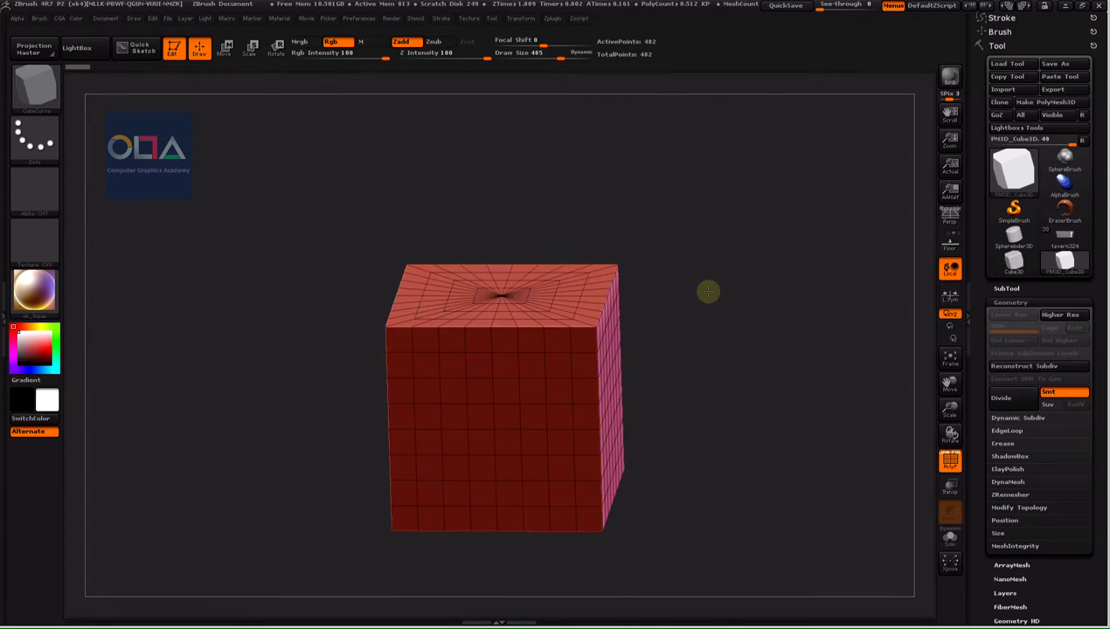
left_click_drag(696, 349, 702, 226)
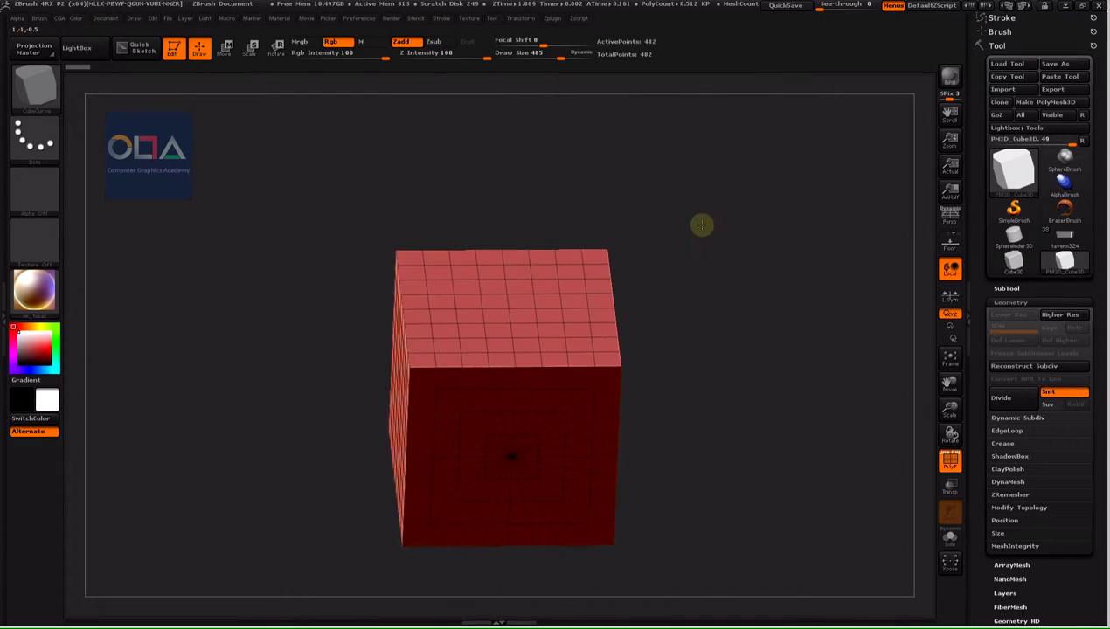
left_click_drag(692, 297, 693, 347)
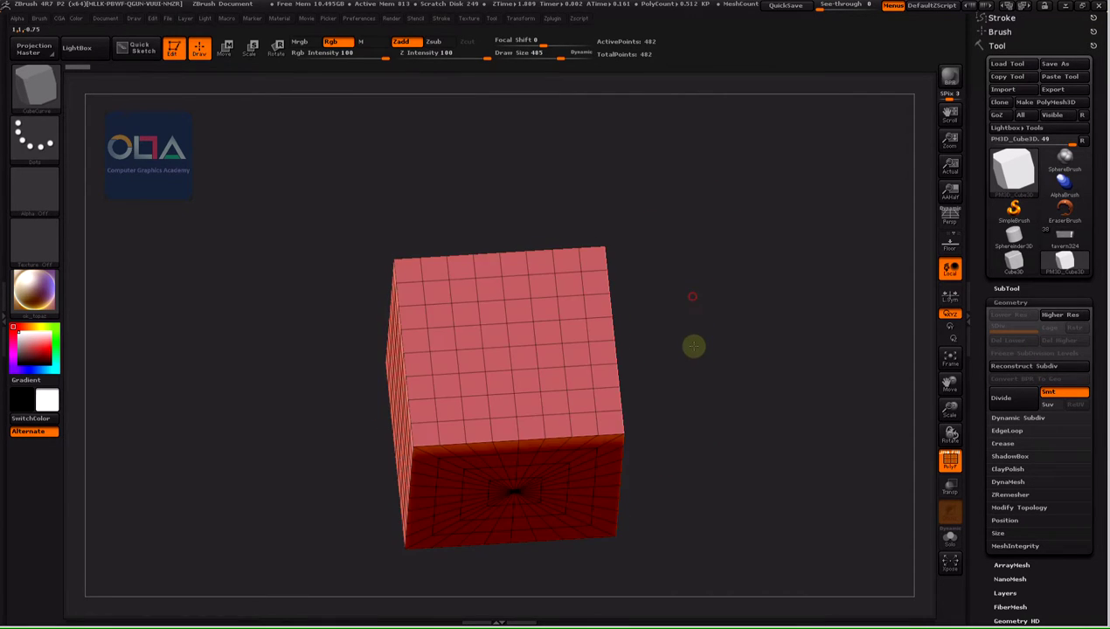
left_click_drag(695, 282, 691, 327)
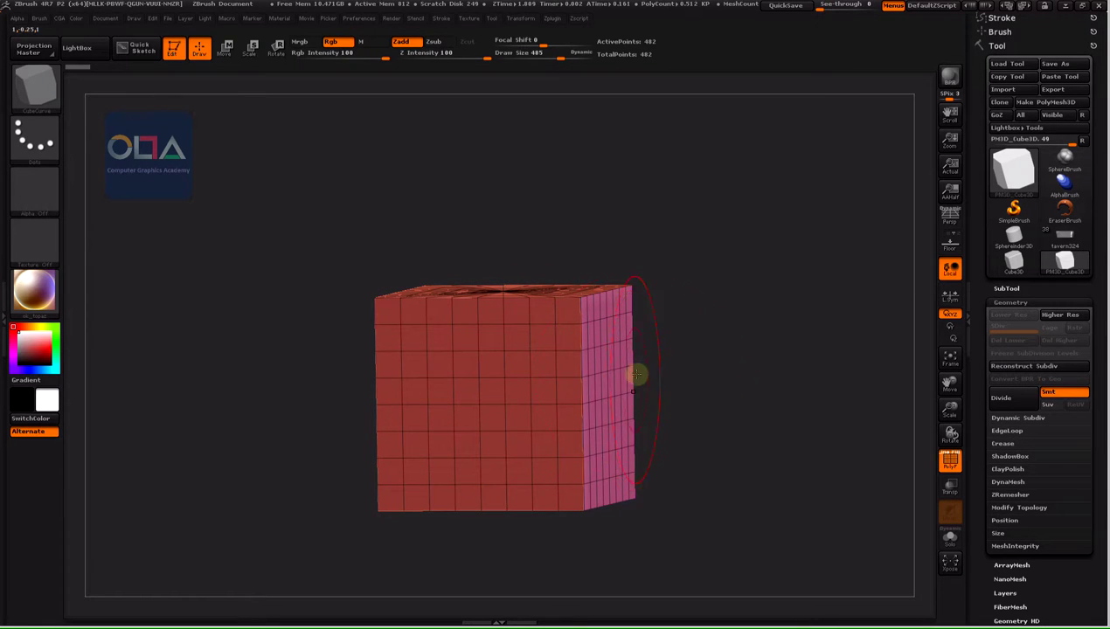
Reset the mesh with Tool > Initialize > QCube to a two-division cube and orbit it
left_click(1008, 304)
scroll(977, 367, "down", 2)
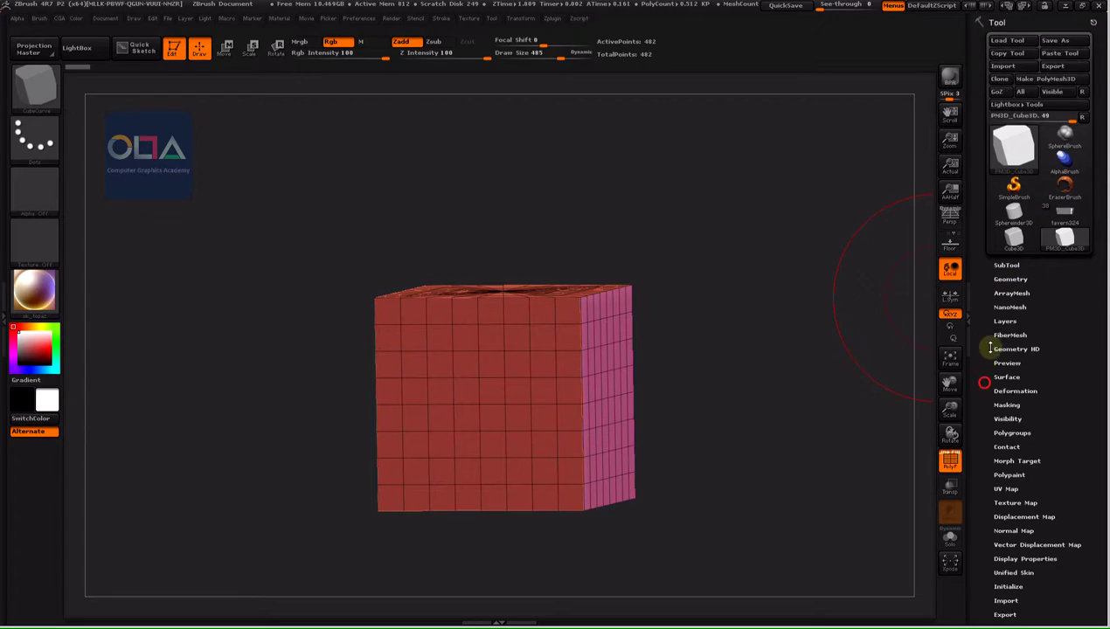
scroll(986, 341, "down", 2)
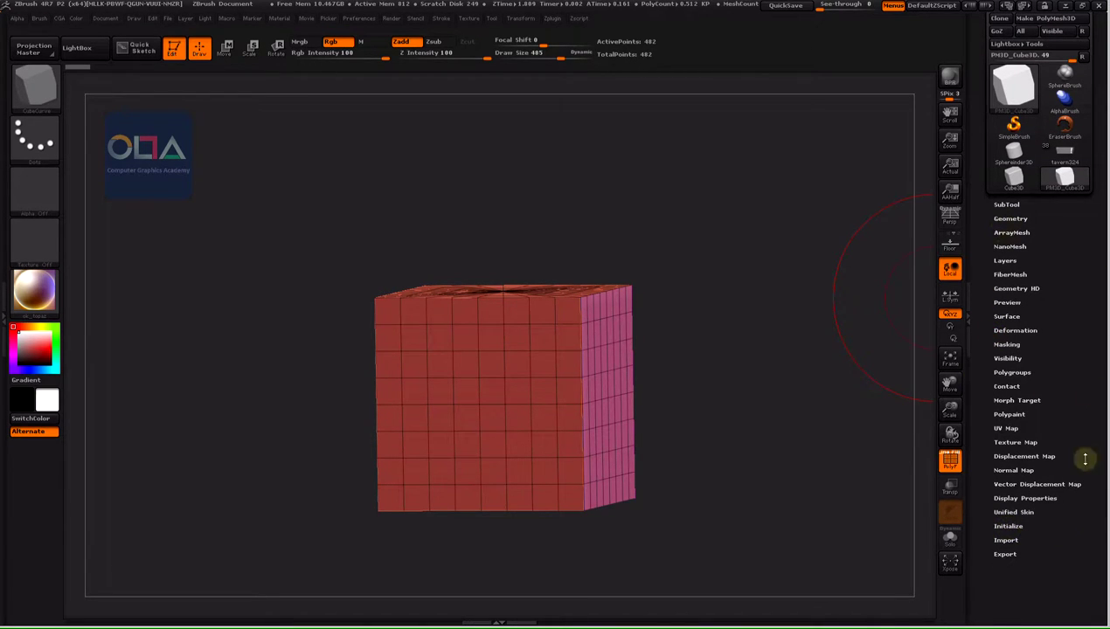
left_click(1008, 527)
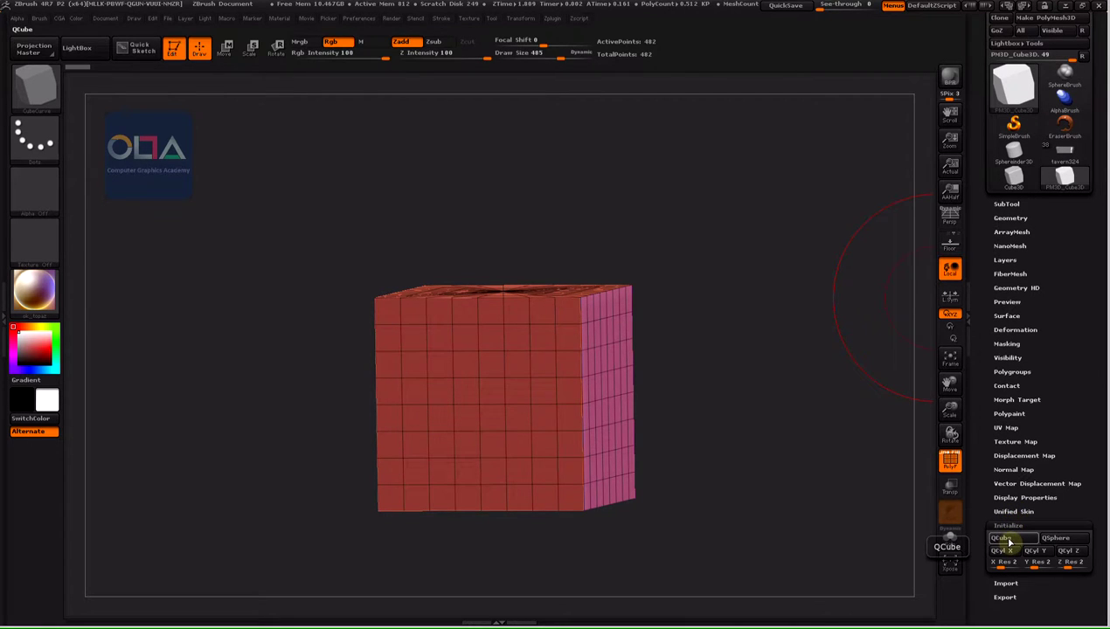
left_click(1008, 539)
left_click_drag(696, 362, 700, 446)
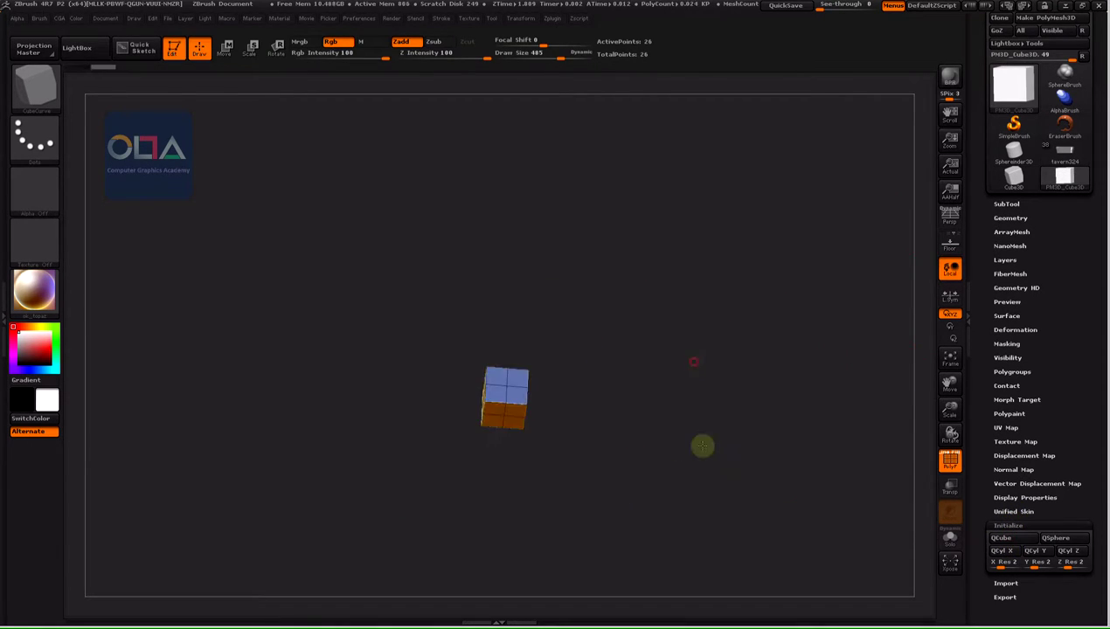
mouse_move(694, 380)
left_mouse_down()
mouse_move(699, 292)
mouse_move(754, 381)
mouse_move(689, 397)
mouse_move(704, 323)
mouse_move(756, 409)
left_mouse_up()
key("alt+Tab")
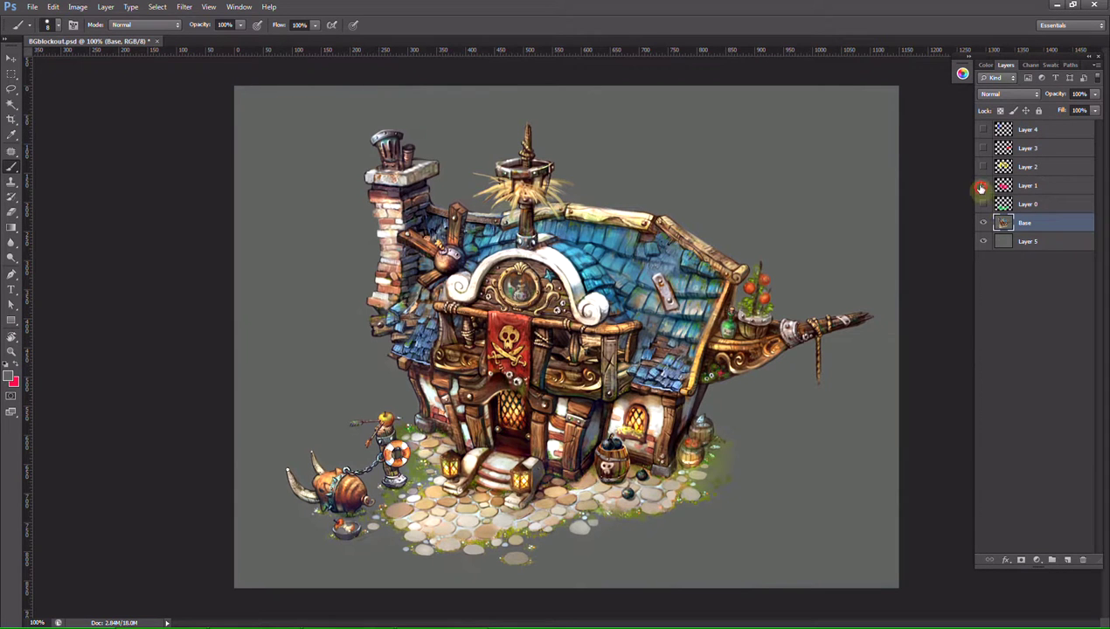
Turn on Layer 1 in BGblockout.psd to overlay the pink blockout shapes, then return to ZBrush
left_click(982, 185)
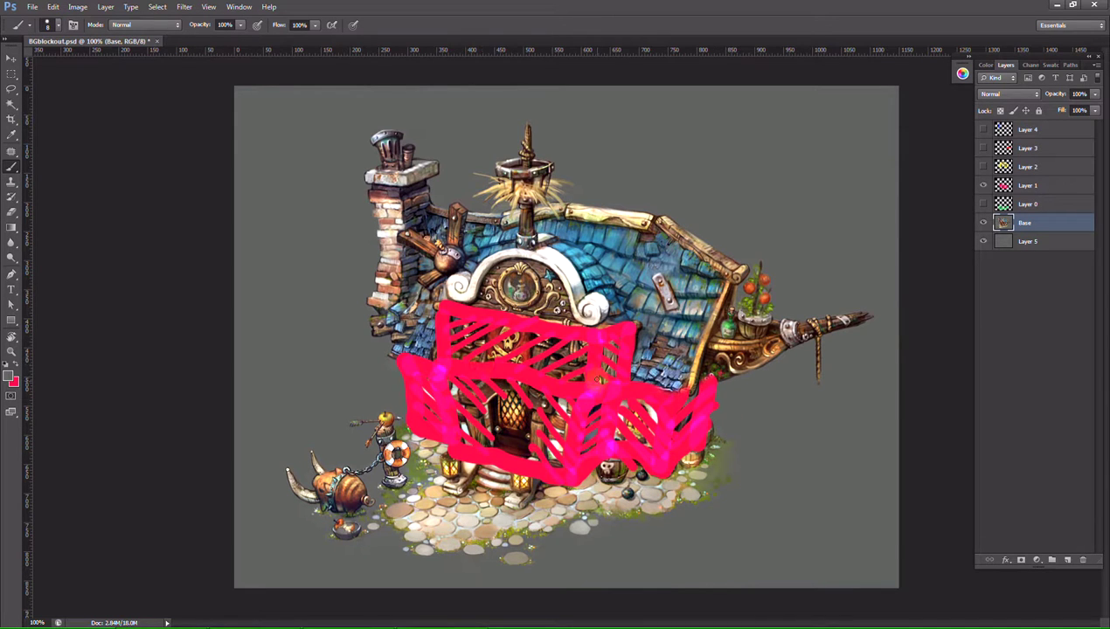
key("alt+Tab")
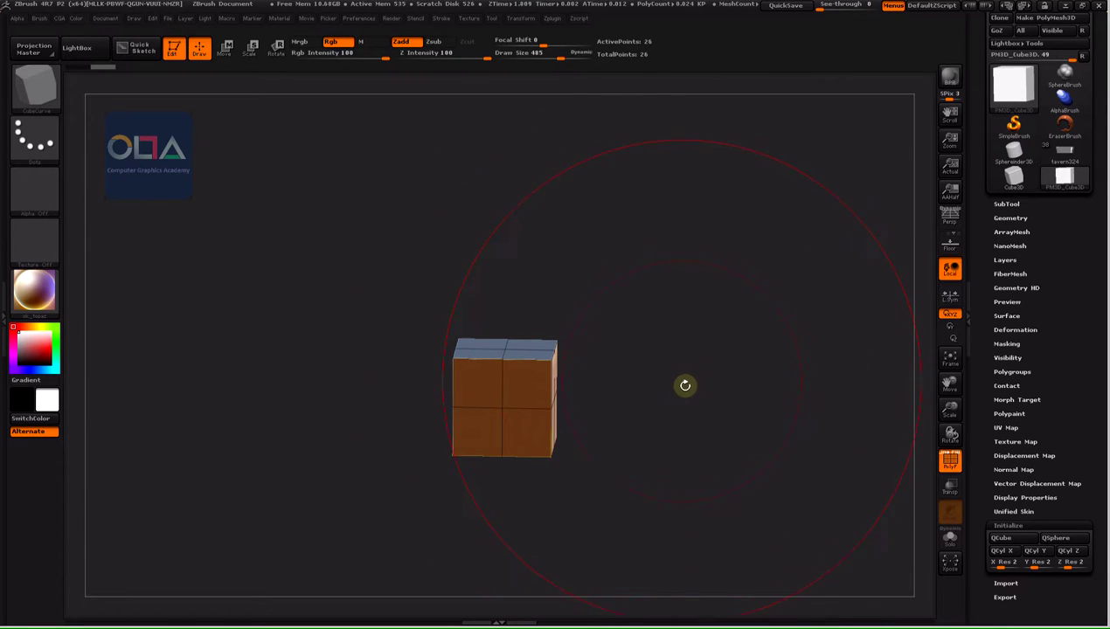
Enable the Floor grid beneath the low-res cube and orbit to face its front
left_click_drag(683, 384, 688, 404)
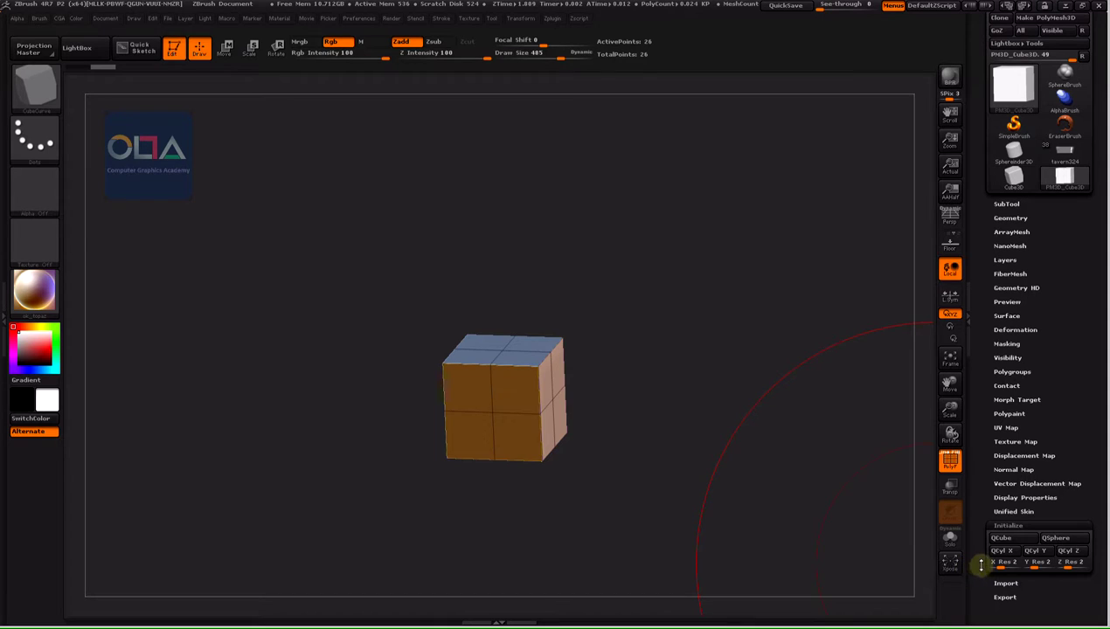
left_click_drag(835, 450, 907, 293)
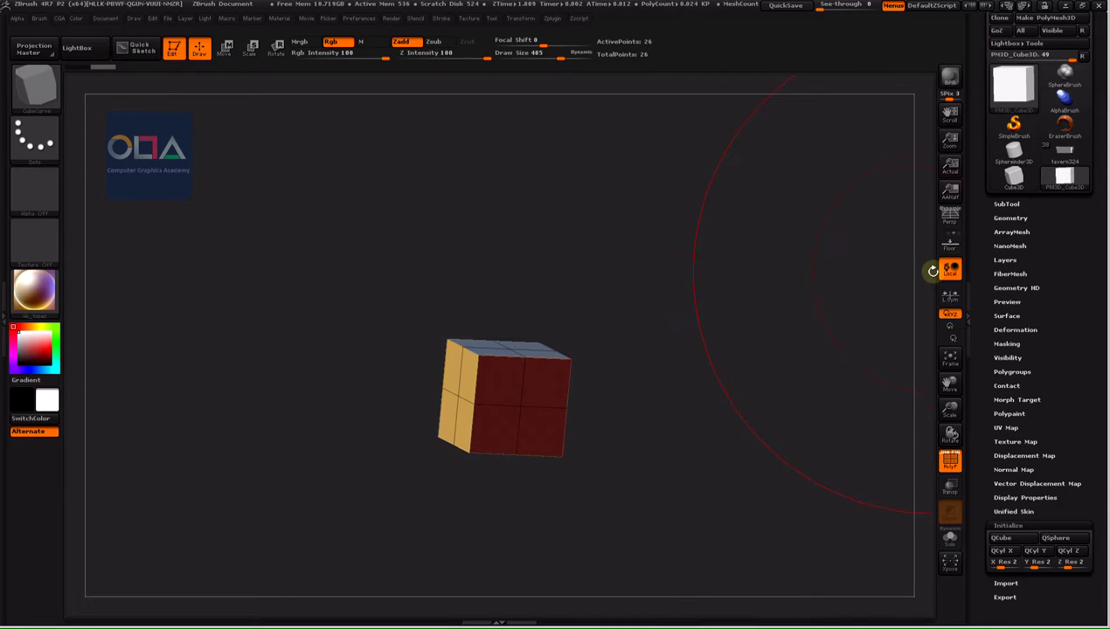
left_click(950, 243)
left_click_drag(794, 307, 783, 322)
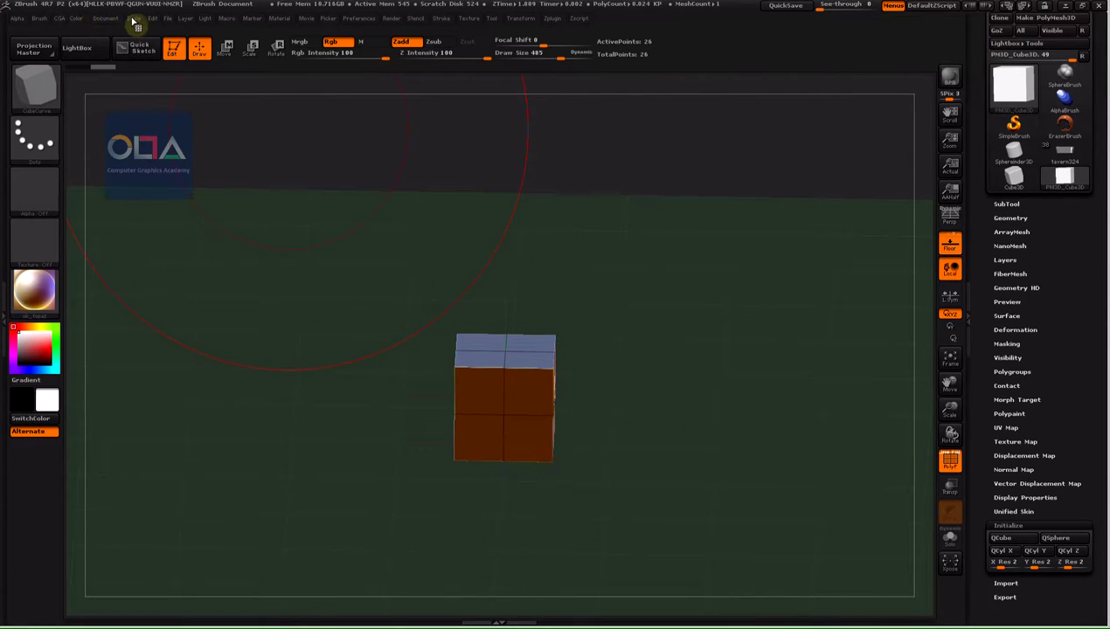
In Draw > Modifiers enable Axis, lower RGB Frame, and set RGB Fill to 0
left_click(134, 18)
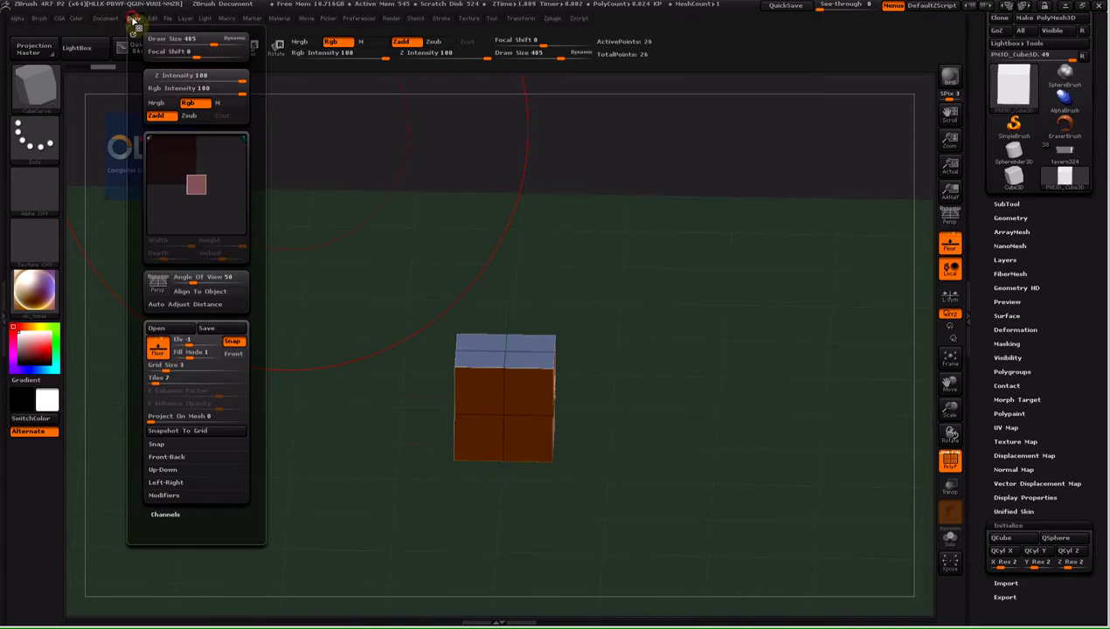
left_click(170, 495)
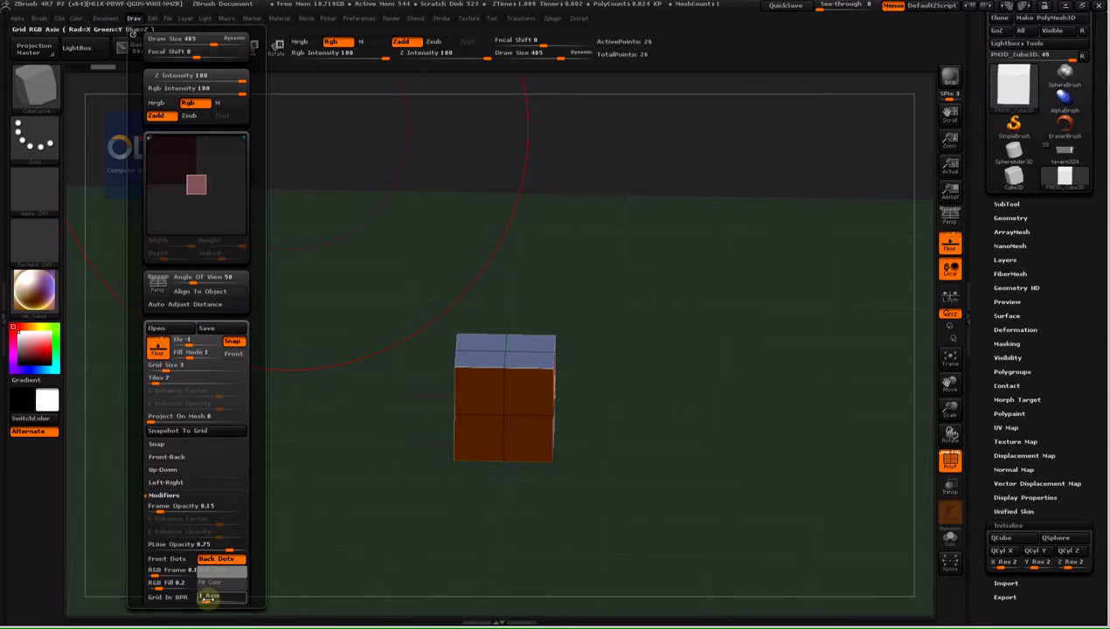
left_click(239, 598)
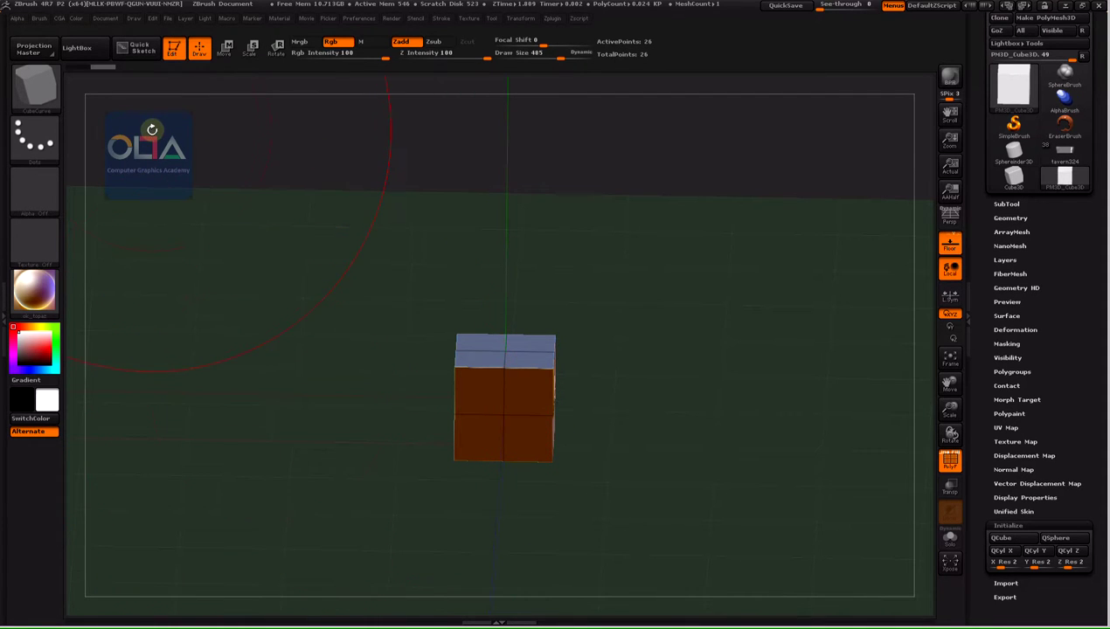
left_click(135, 19)
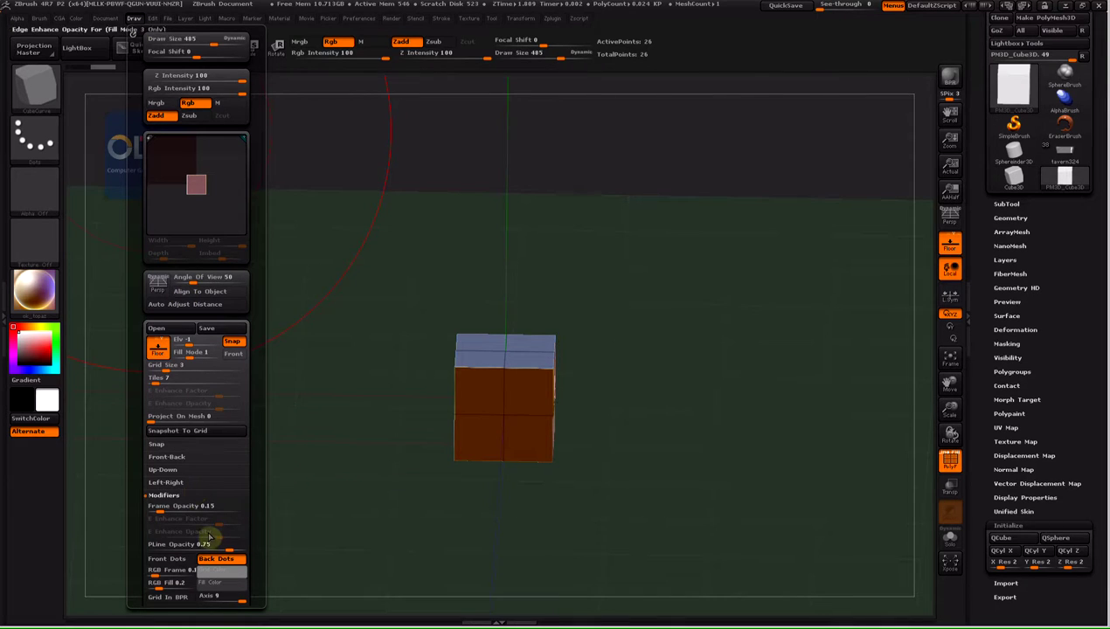
left_click_drag(153, 575, 150, 577)
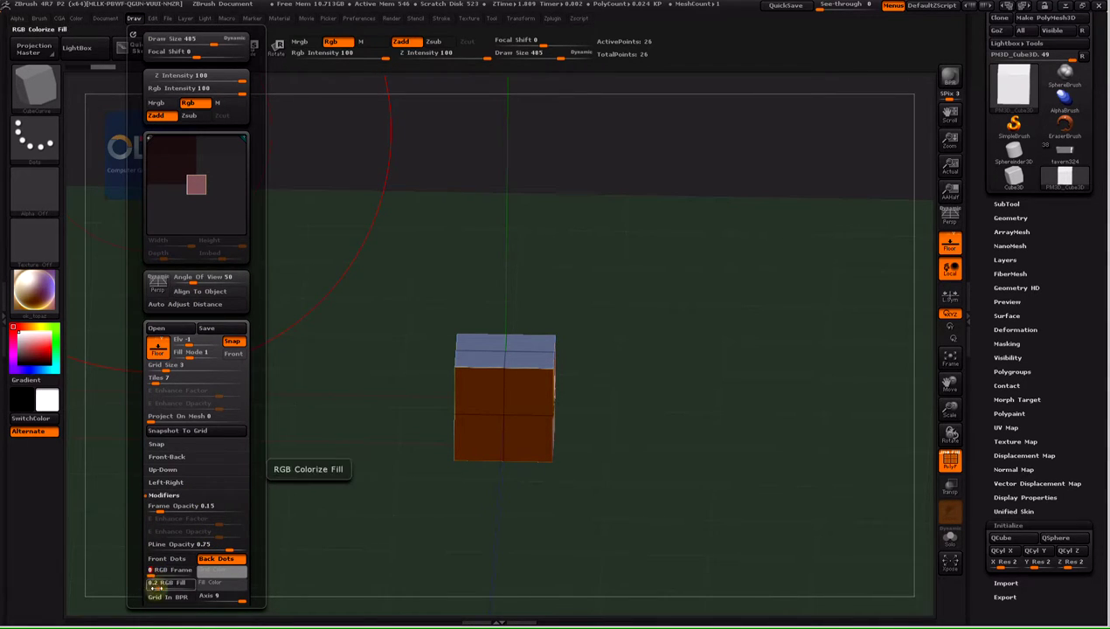
left_click_drag(158, 589, 142, 588)
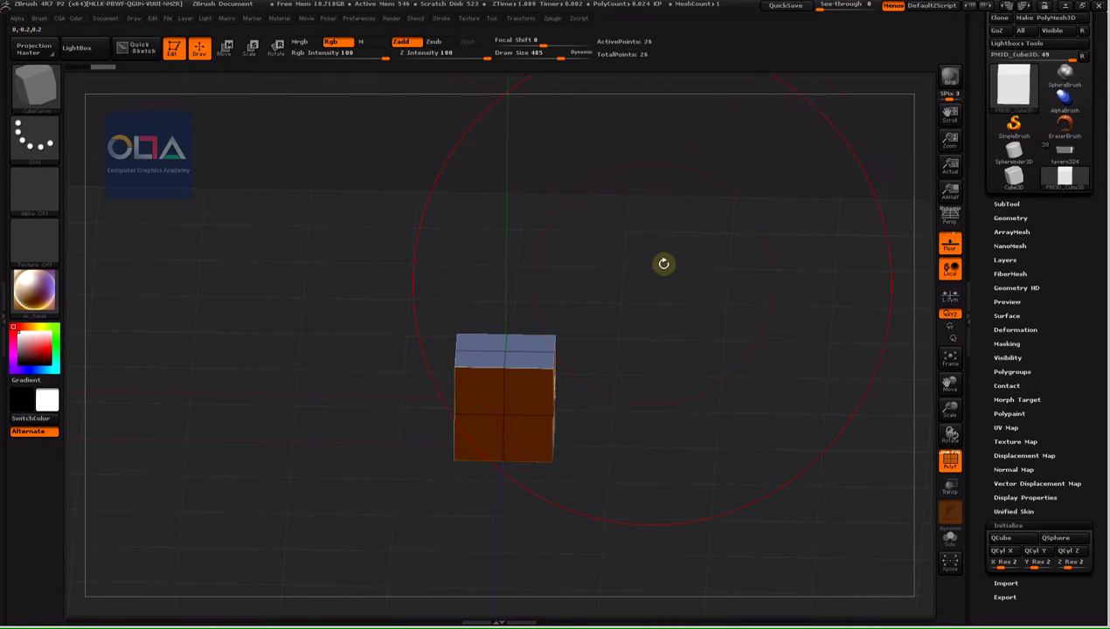
Reduce the brush Draw Size to 53
key("s")
left_click_drag(675, 265, 631, 274)
mouse_move(706, 342)
left_mouse_down()
mouse_move(624, 432)
mouse_move(734, 422)
mouse_move(487, 460)
left_mouse_up()
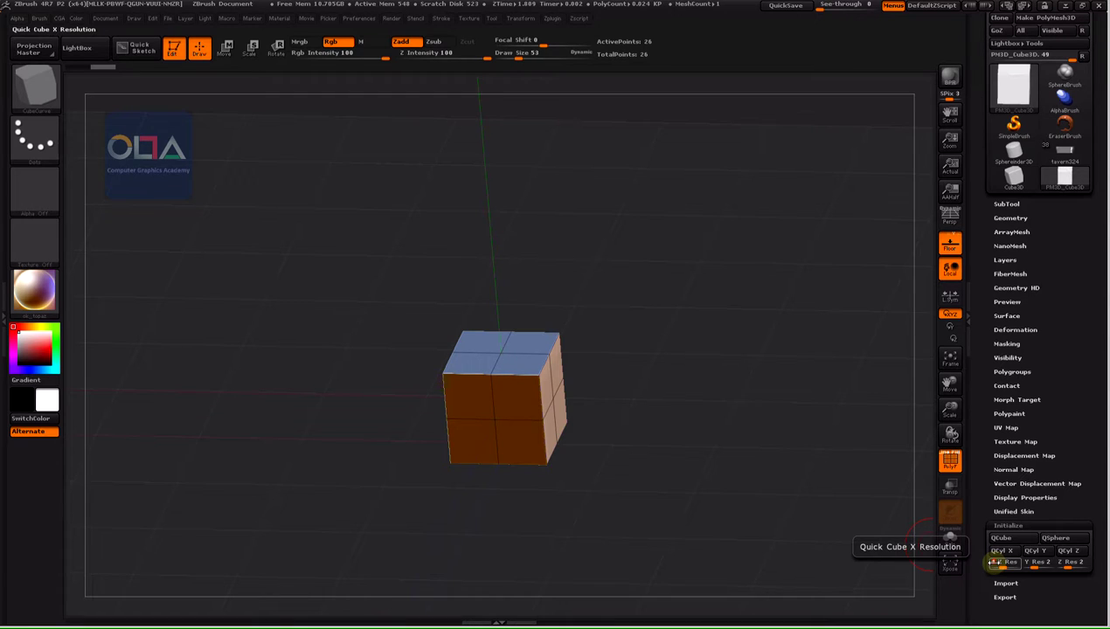
Set Initialize X Res to 4 and rebuild the QCube into a 42-point four-by-two block
left_click_drag(994, 562, 1005, 562)
left_click(1003, 539)
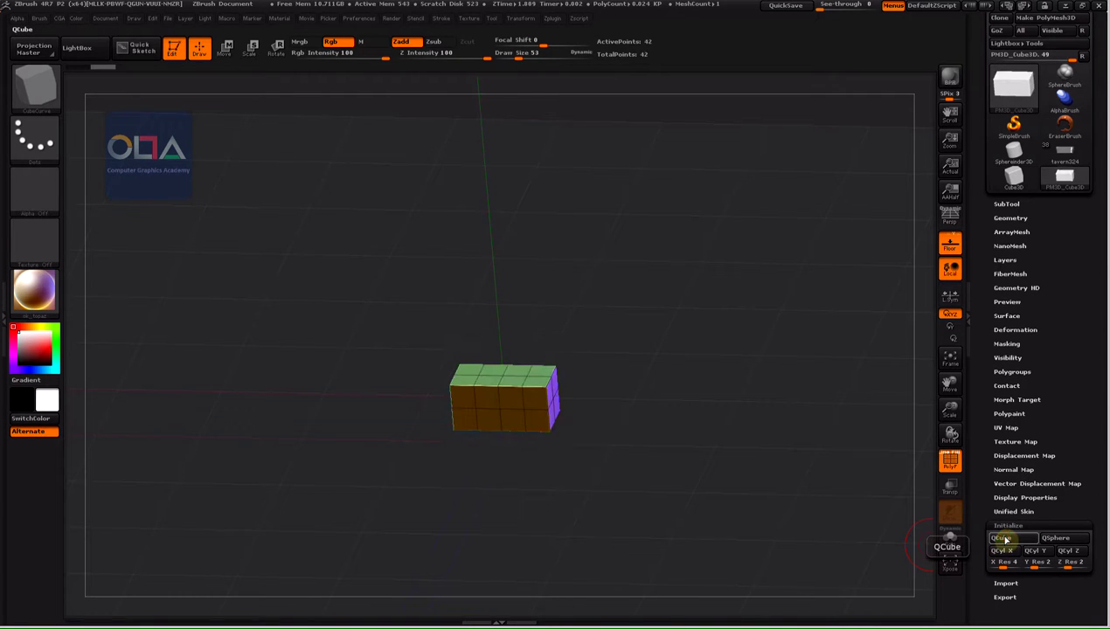
mouse_move(719, 459)
left_mouse_down("shift")
mouse_move(745, 471)
mouse_move(731, 505)
left_mouse_up("shift")
mouse_move(649, 414)
left_mouse_down()
mouse_move(694, 411)
mouse_move(686, 436)
mouse_move(671, 424)
mouse_move(682, 389)
mouse_move(721, 403)
mouse_move(685, 440)
mouse_move(725, 419)
left_mouse_up()
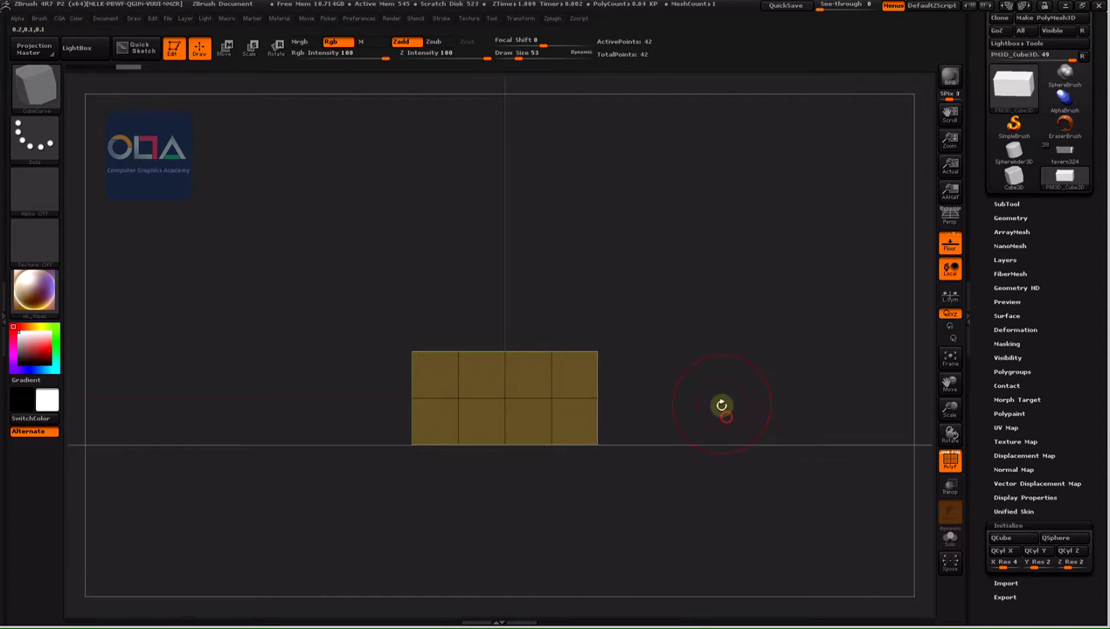
In Photoshop, hide Layer 1's pink blockout strokes to reveal the clean tavern painting
key("alt+Tab")
key("alt+Tab")
key("alt+Tab")
key("alt+Tab")
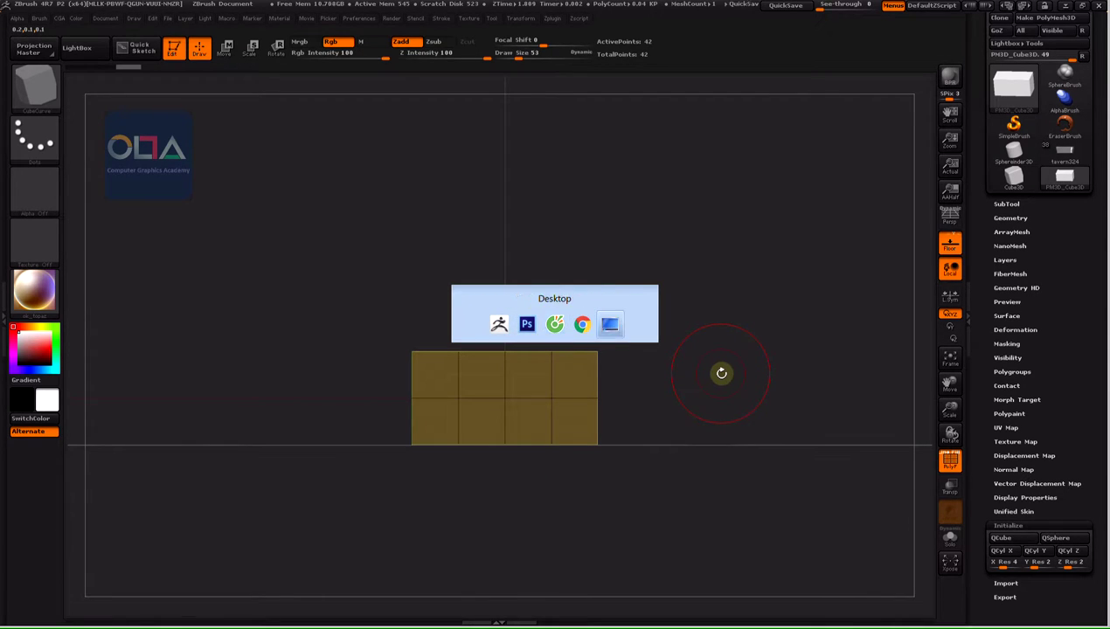
key("alt+Tab")
key("alt+Tab")
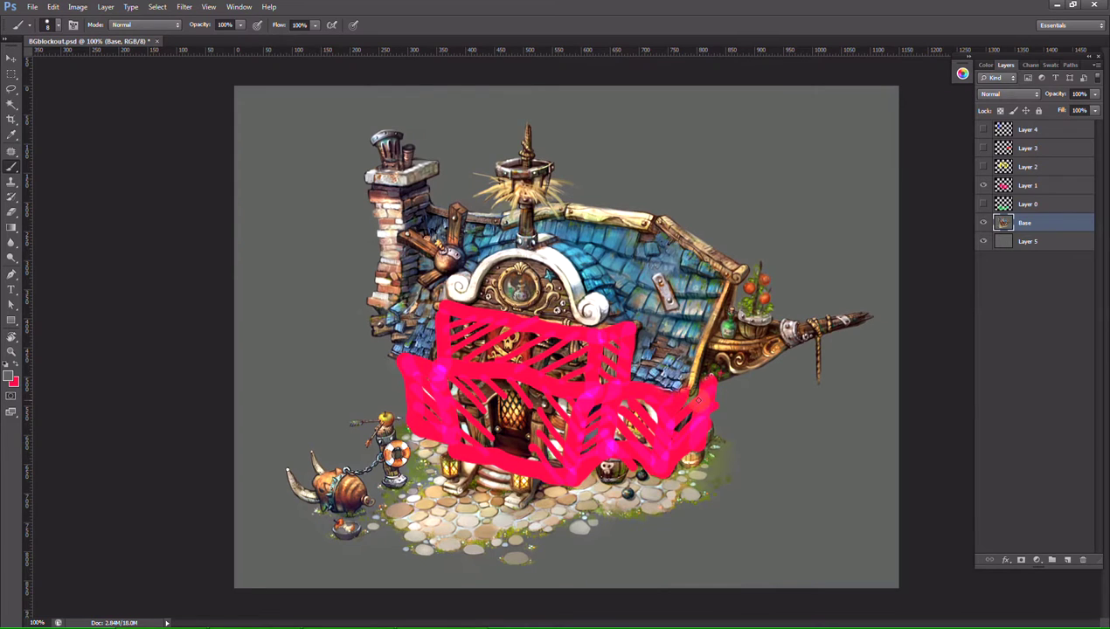
left_click(982, 185)
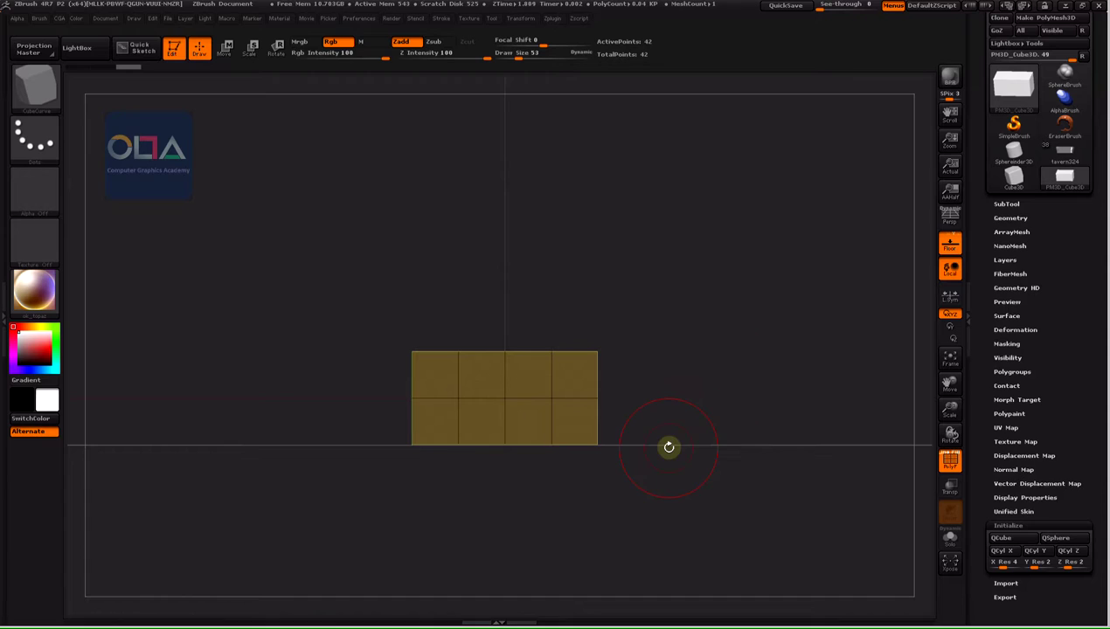
Open Tool > Geometry, try a smoothed Divide, then step back down a level
mouse_move(721, 297)
left_mouse_down("alt")
mouse_move(766, 335)
mouse_move(767, 295)
mouse_move(682, 385)
mouse_move(591, 291)
mouse_move(754, 263)
mouse_move(706, 362)
left_mouse_up("alt")
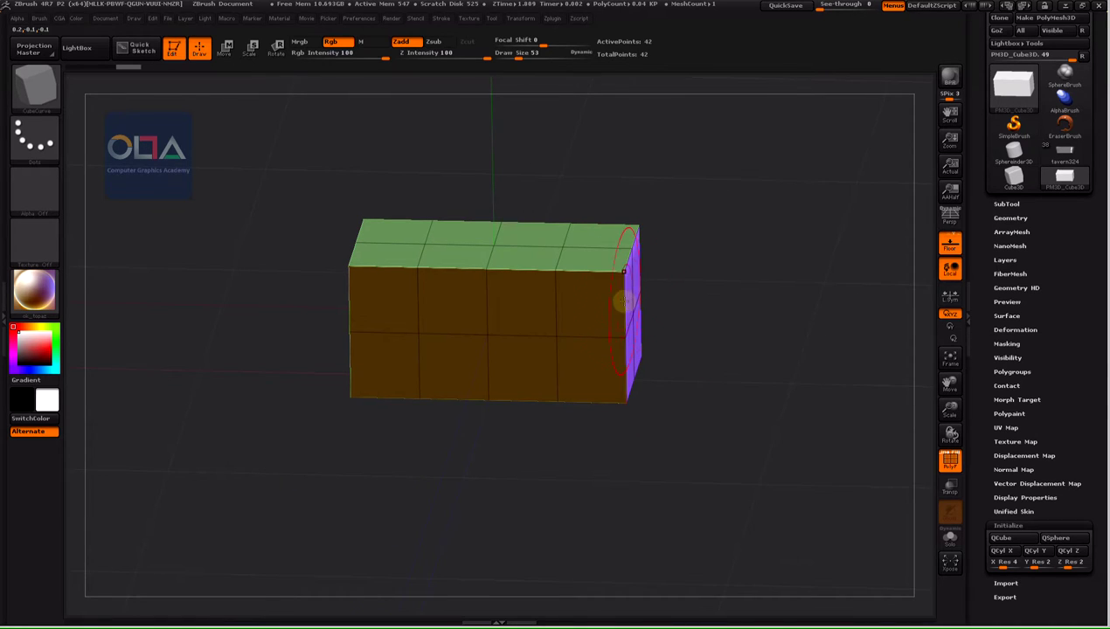
left_click(1009, 203)
left_click(1011, 142)
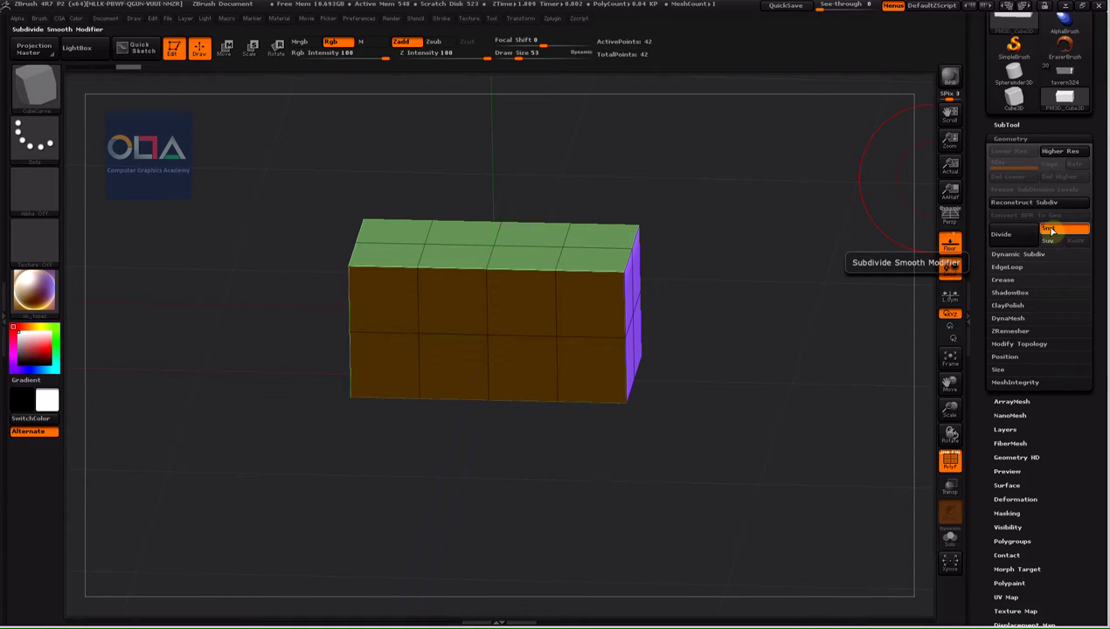
left_click(1010, 238)
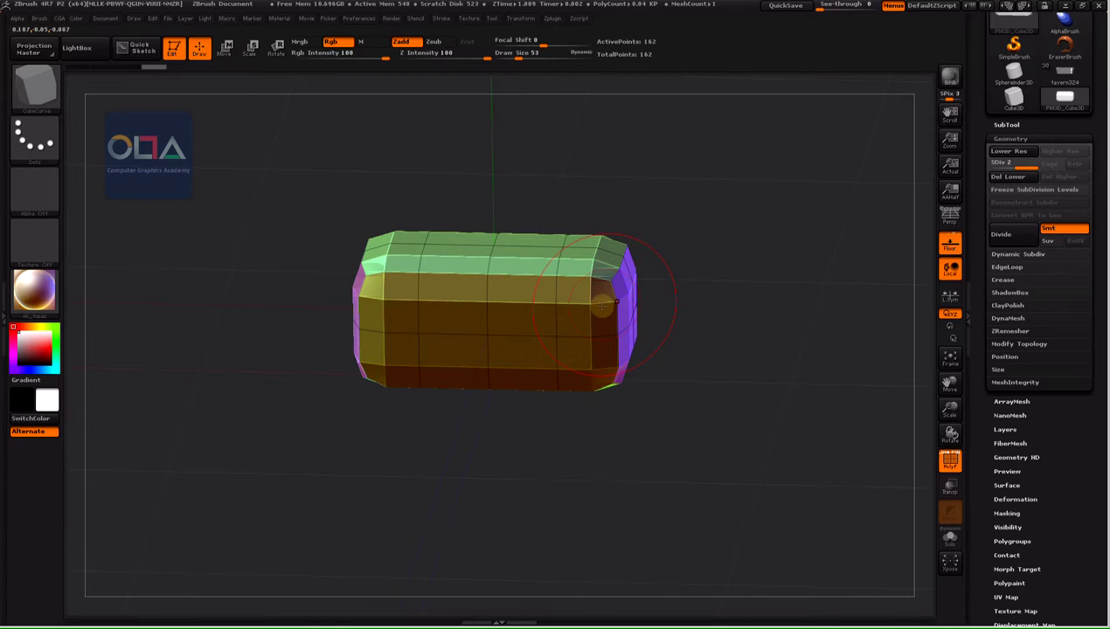
key("shift+d")
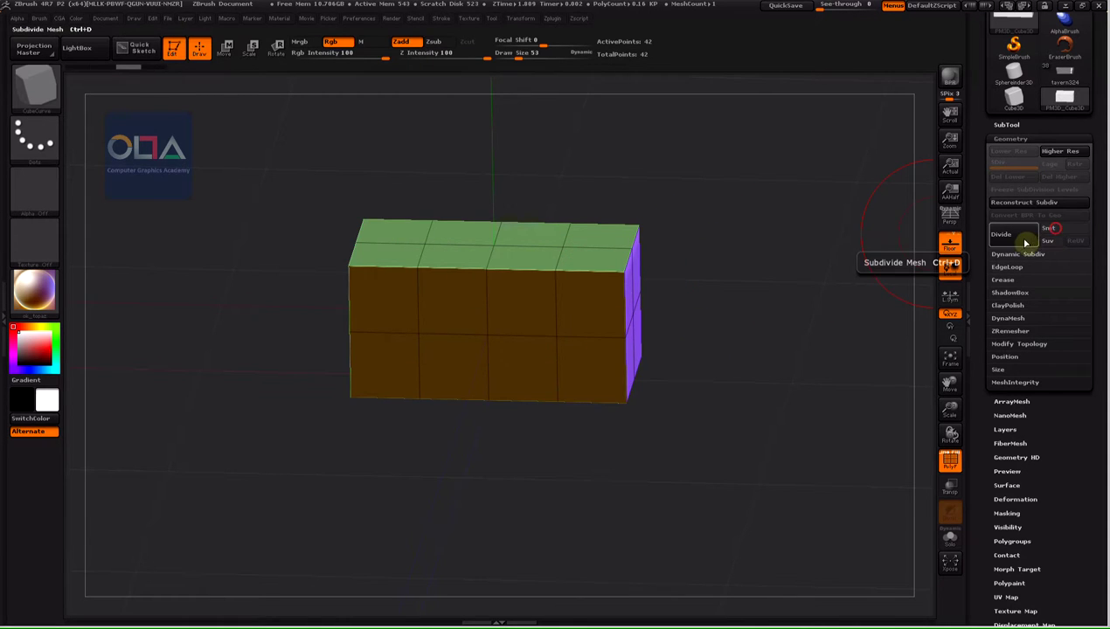
With Smt off, divide the block twice to level 3 with 642 points, keeping PolyF wireframe on
left_click(1021, 238)
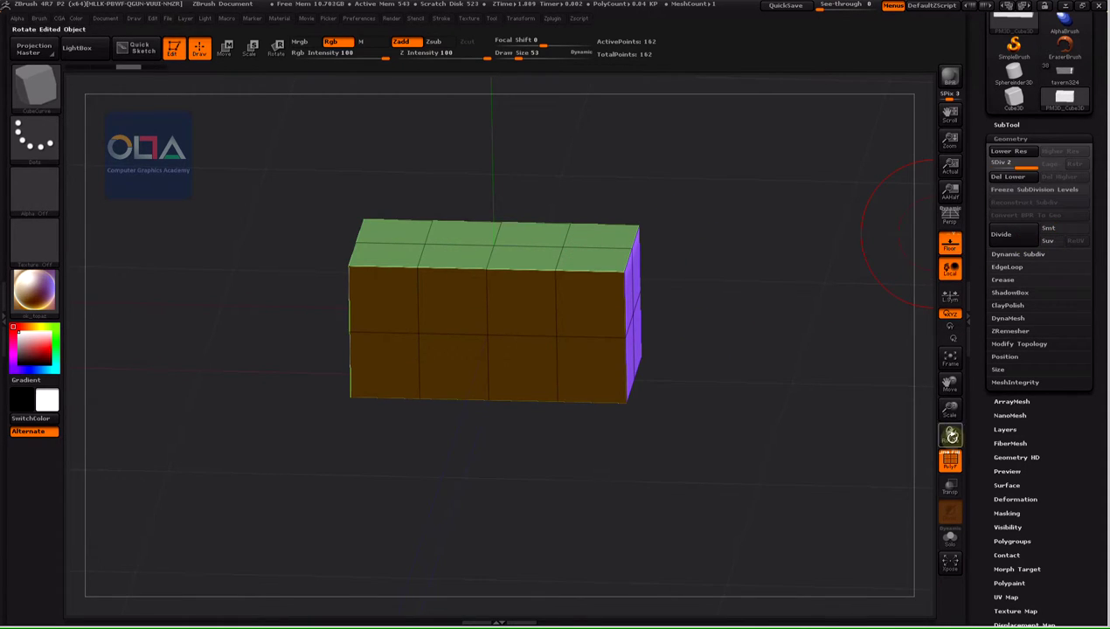
left_click(950, 462)
left_click(950, 462)
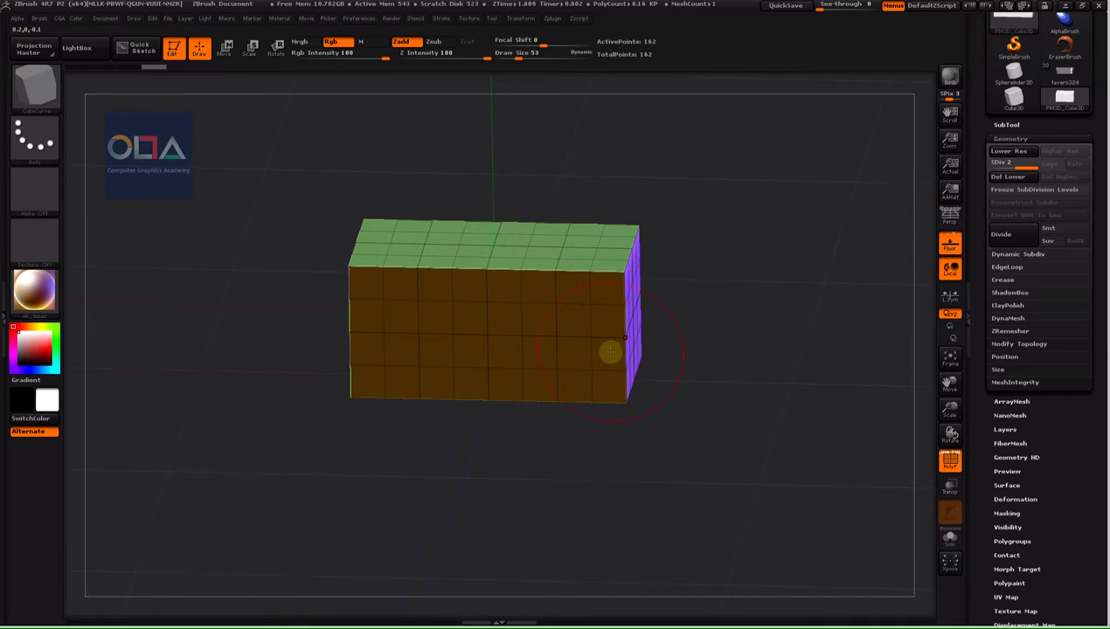
left_click(1014, 238)
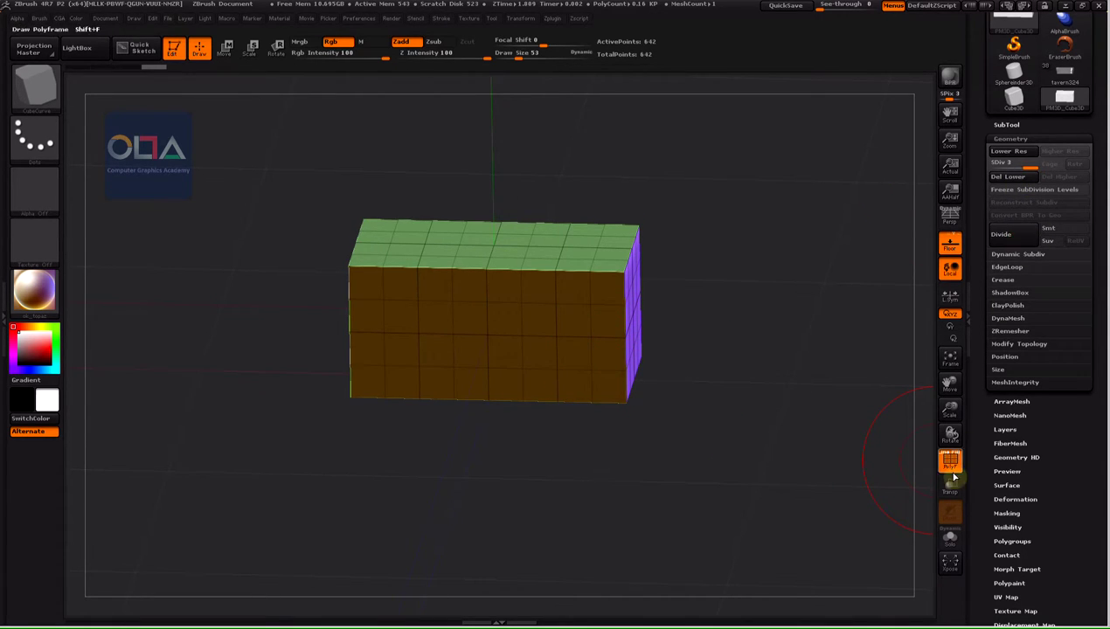
left_click(950, 461)
left_click(949, 464)
mouse_move(800, 329)
left_mouse_down()
mouse_move(801, 316)
mouse_move(678, 416)
left_mouse_up()
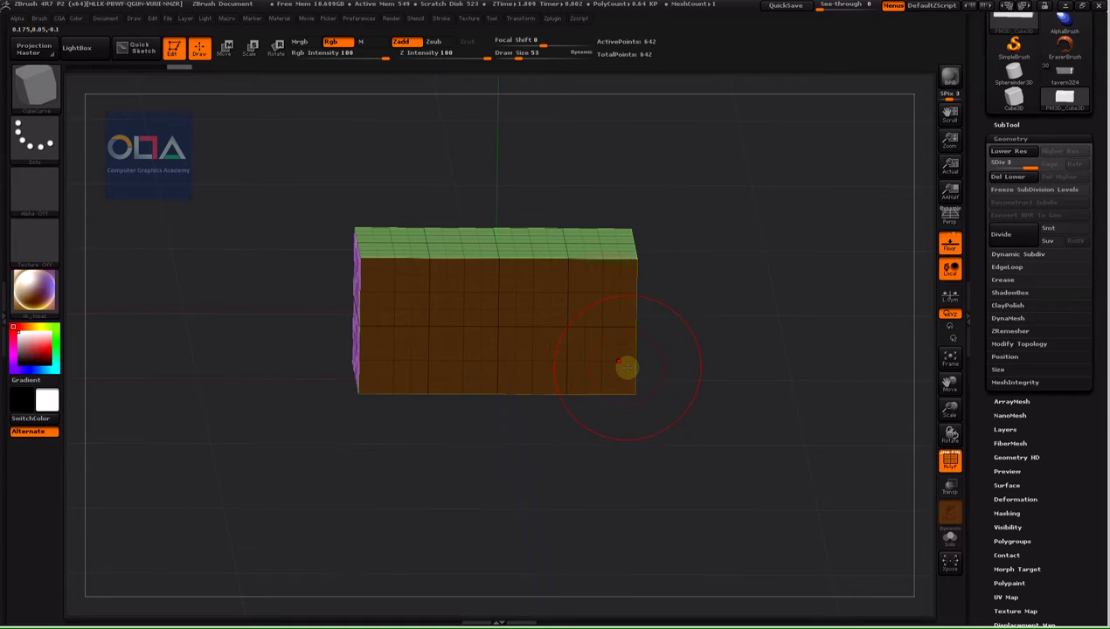
Select the Move brush at intensity 51, glance at the Photoshop reference, and orbit the block
key("b")
key("s")
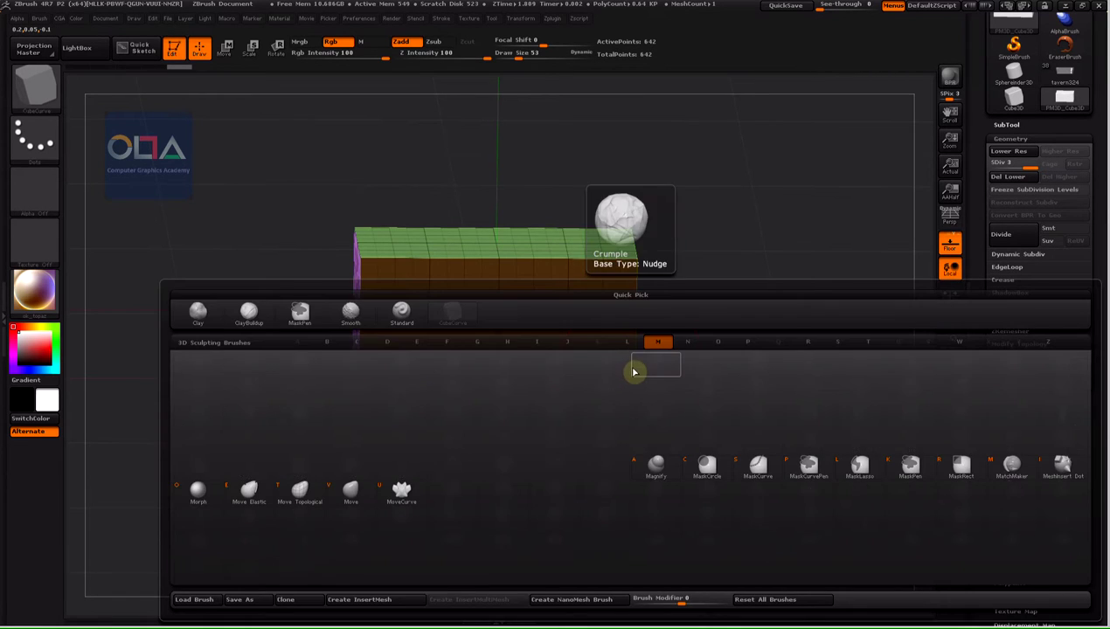
key("t")
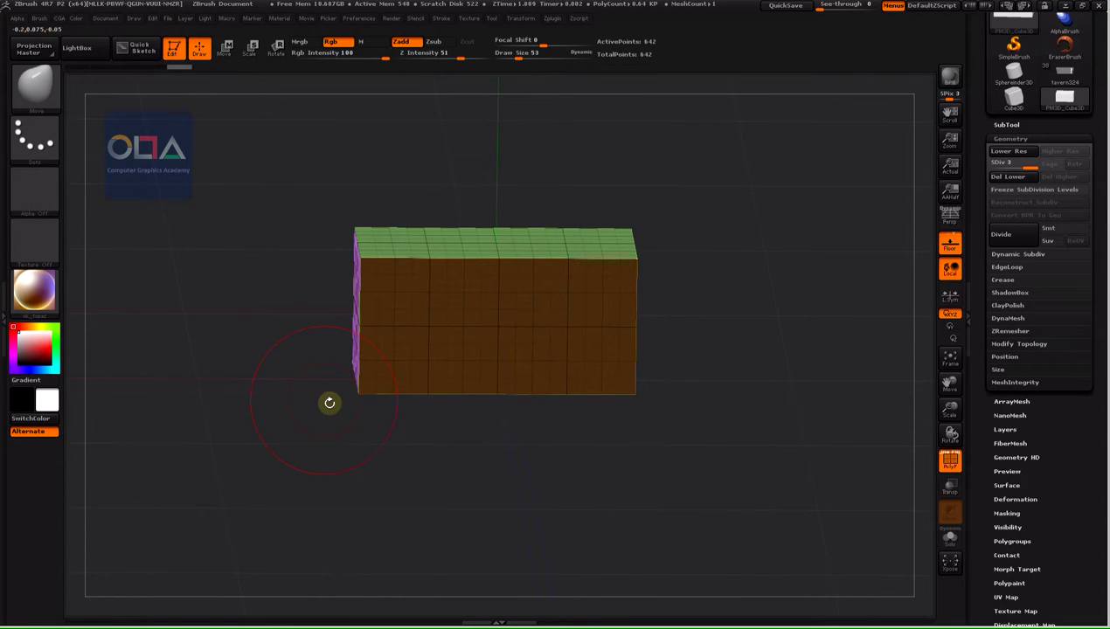
key("alt+Tab")
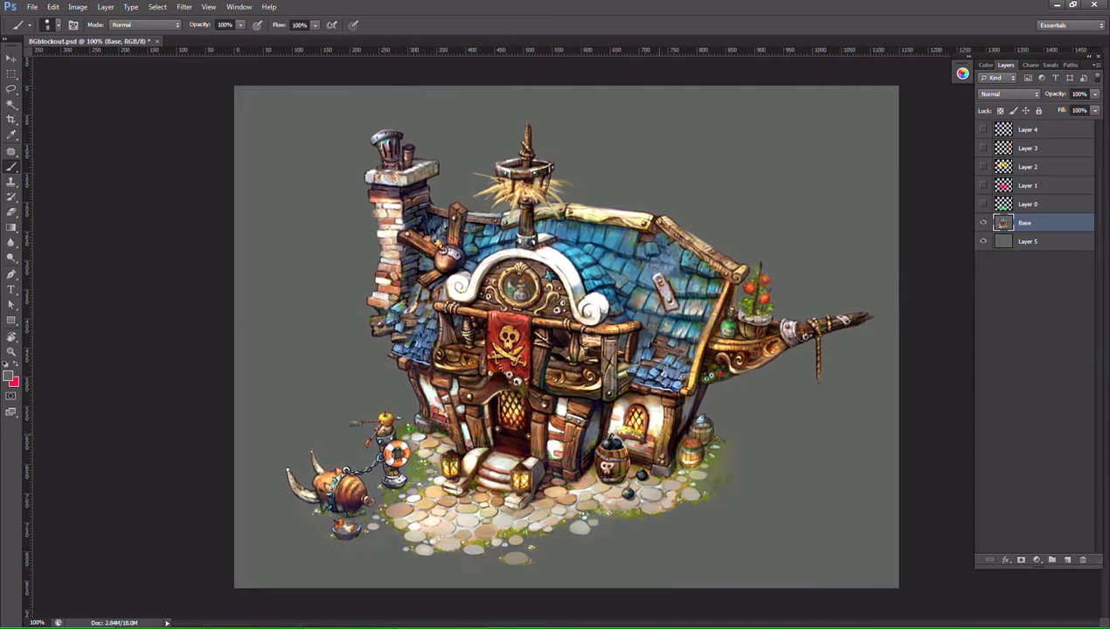
key("alt+Tab")
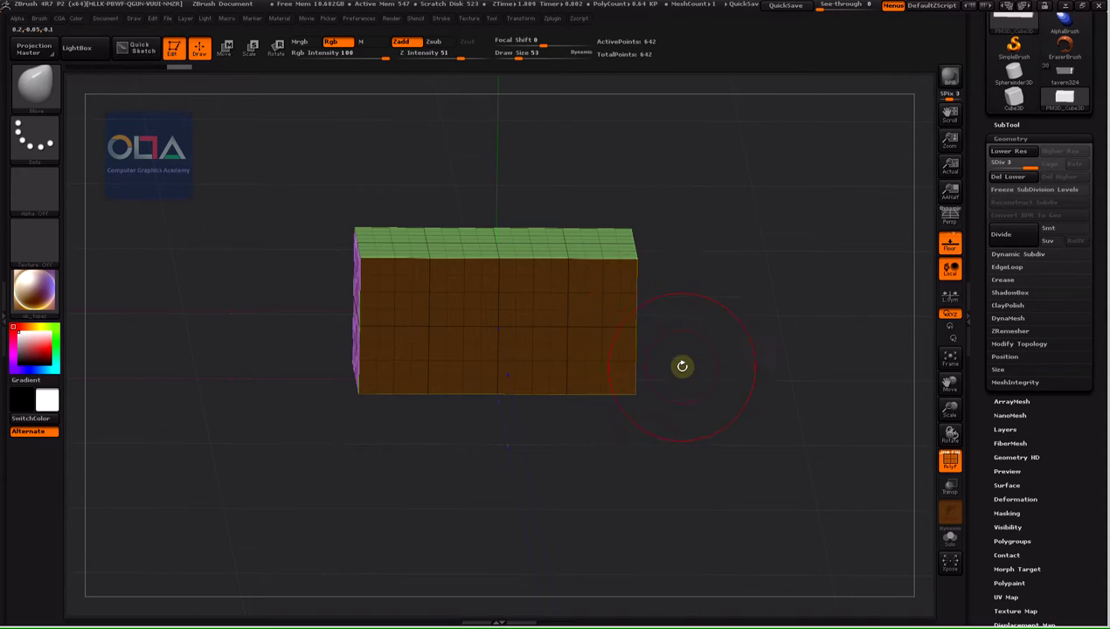
left_click_drag(681, 367, 684, 375)
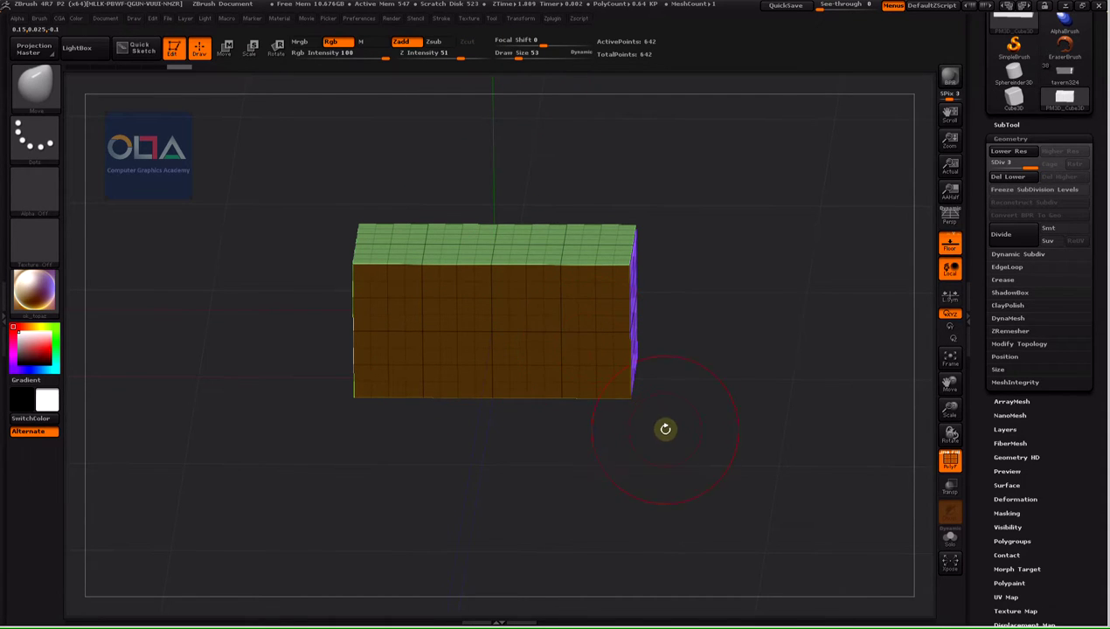
Enable Z-axis symmetry in the Transform palette so edits mirror across the block
left_click_drag(664, 431, 620, 449)
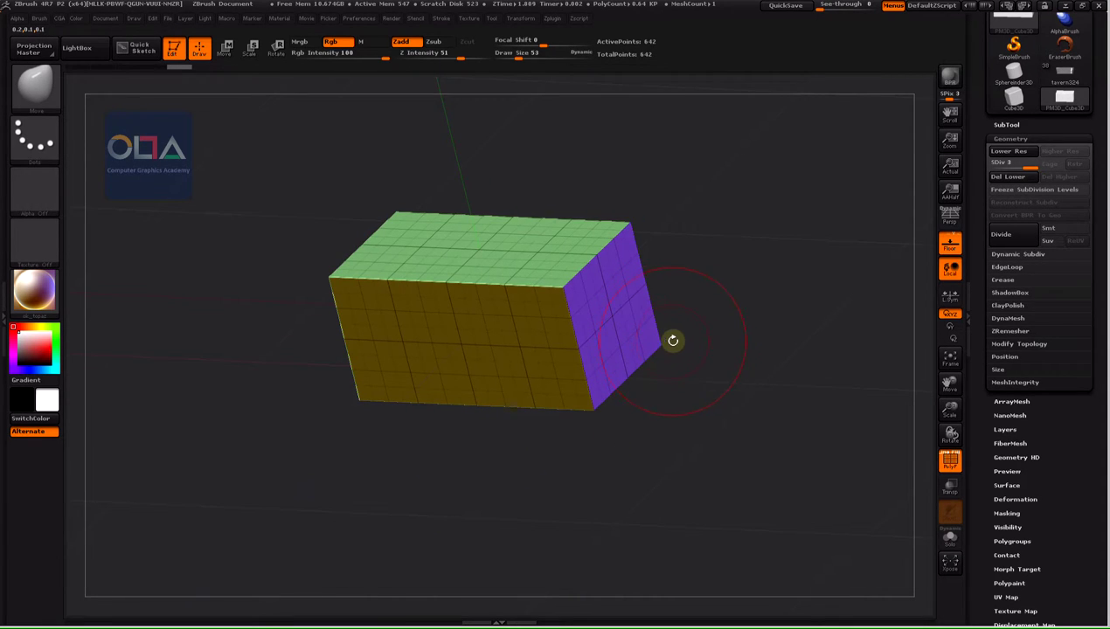
left_click(521, 19)
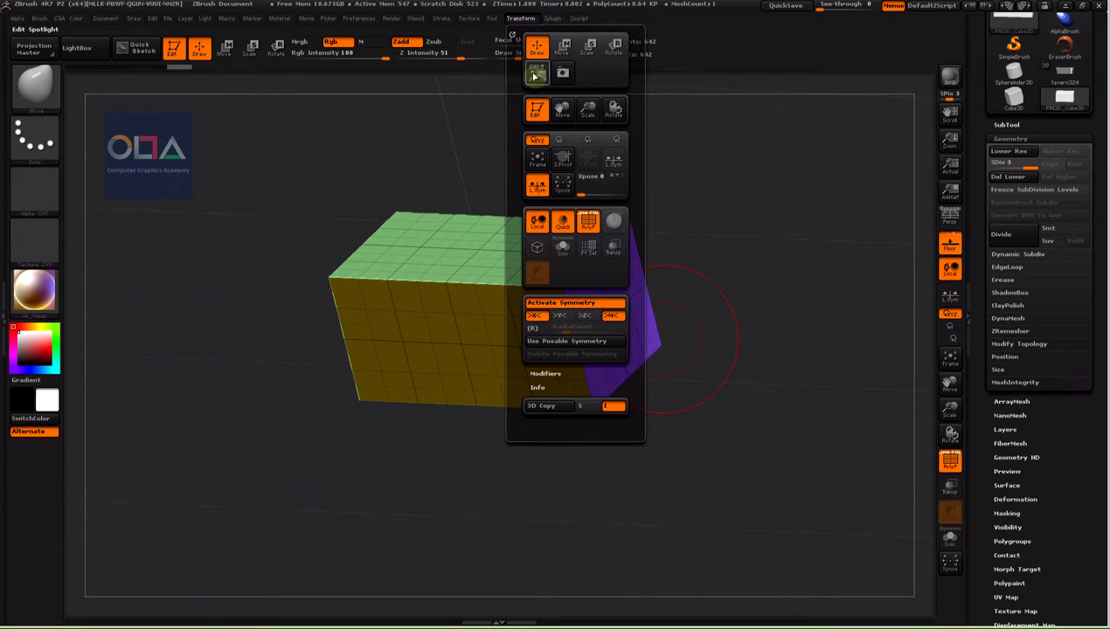
left_click(586, 322)
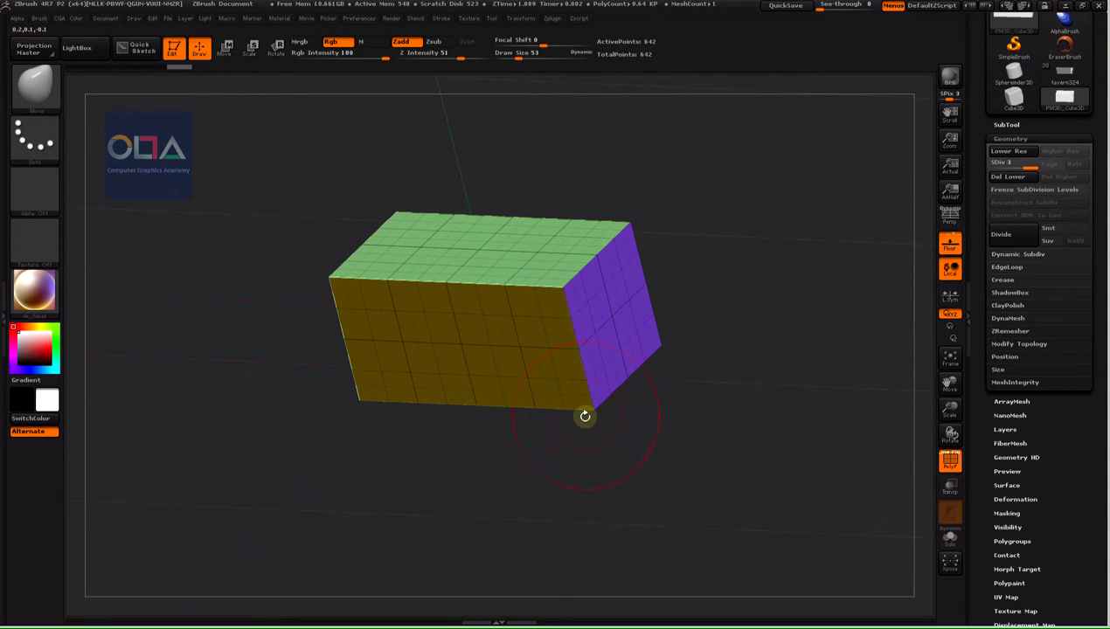
mouse_move(585, 416)
left_mouse_down()
mouse_move(612, 448)
mouse_move(629, 395)
mouse_move(660, 427)
left_mouse_up()
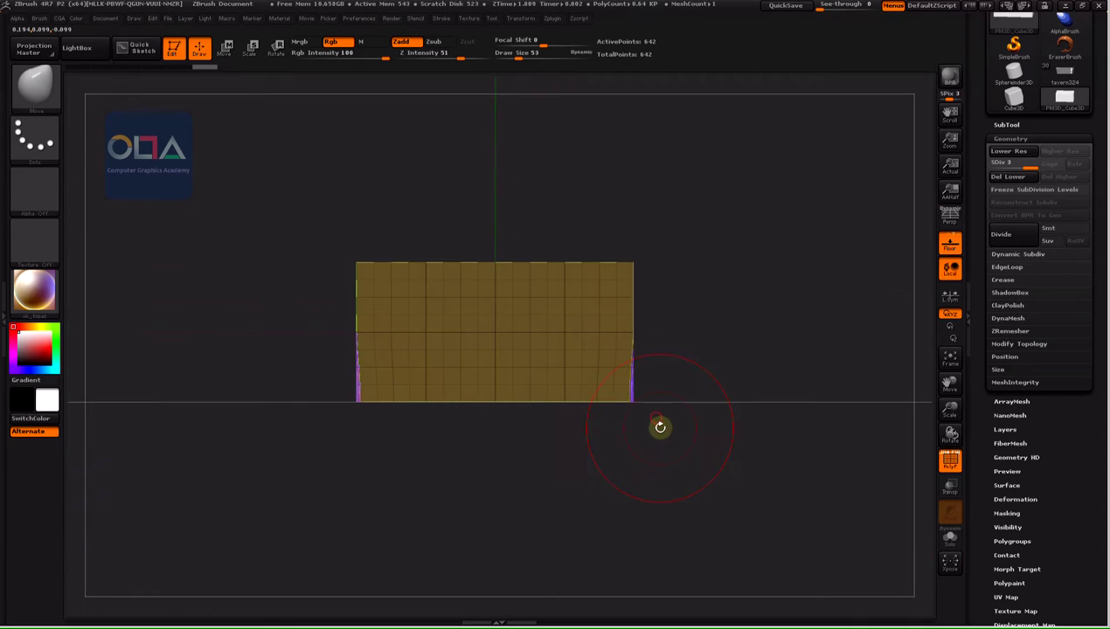
Set Draw Size to 82 and pull the cube's lower sides inward into a tapered curve
left_click_drag(628, 401, 635, 403, "shift")
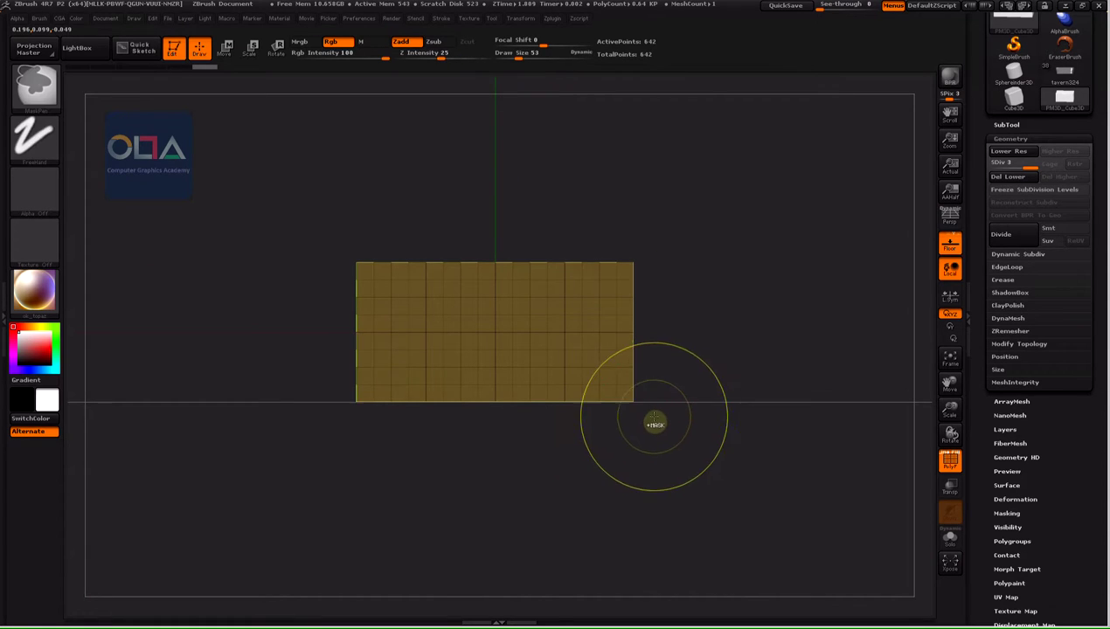
type("s82")
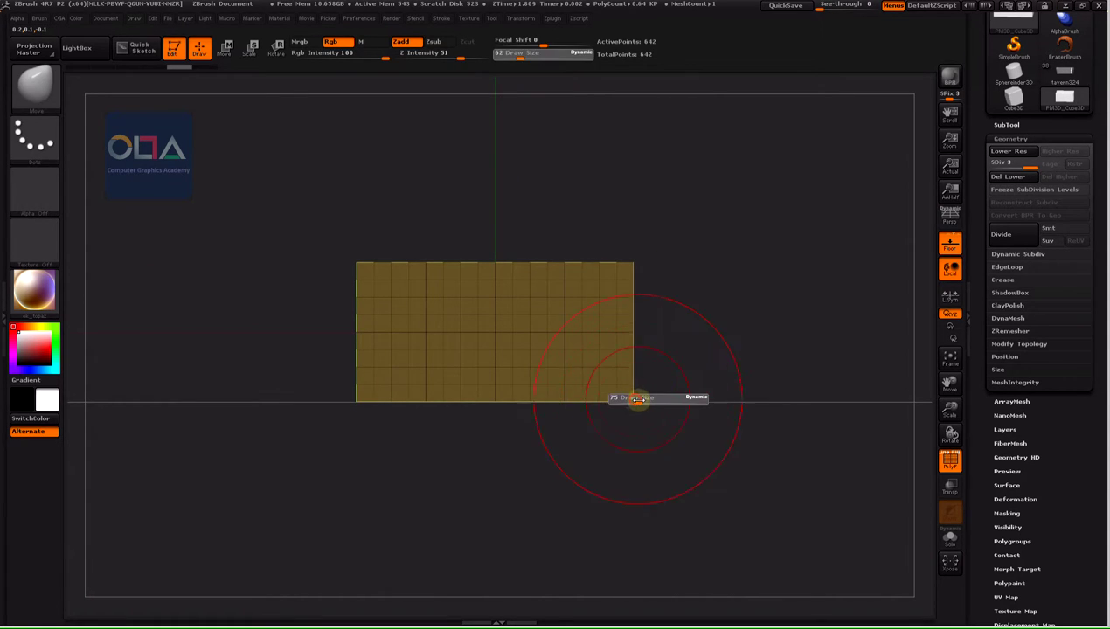
key("Return")
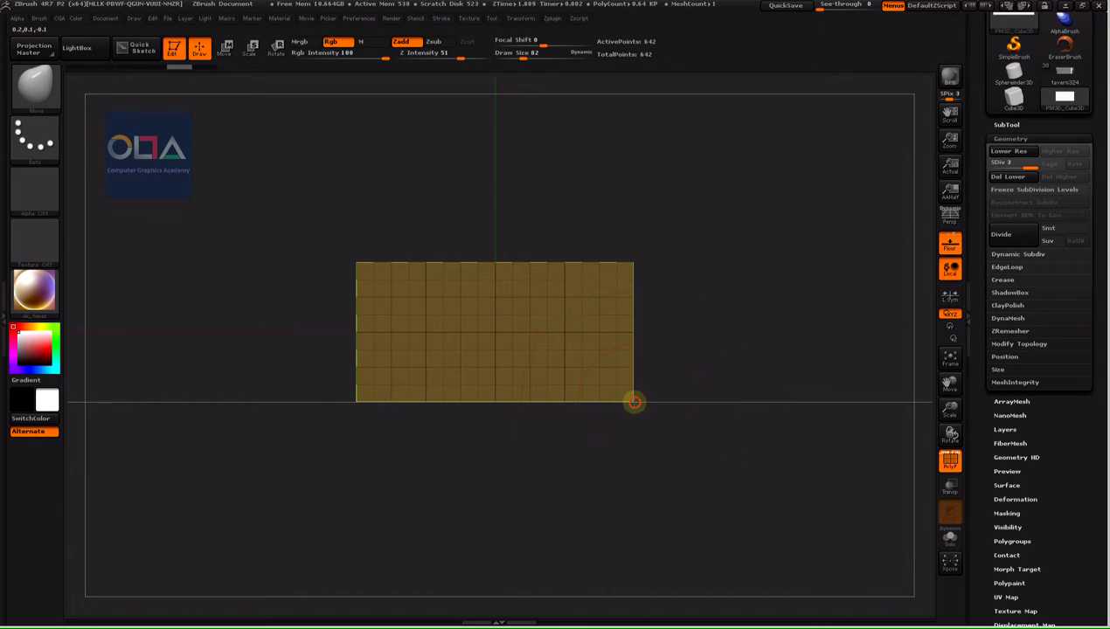
left_click_drag(630, 400, 587, 404)
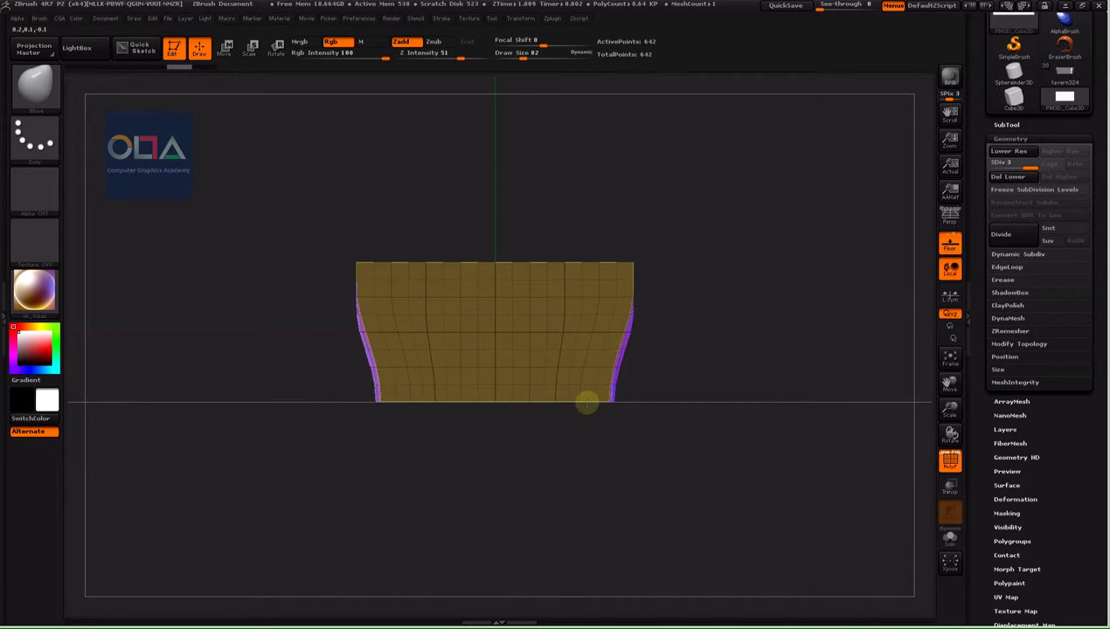
mouse_move(724, 350)
left_mouse_down()
mouse_move(697, 393)
mouse_move(748, 339)
left_mouse_up()
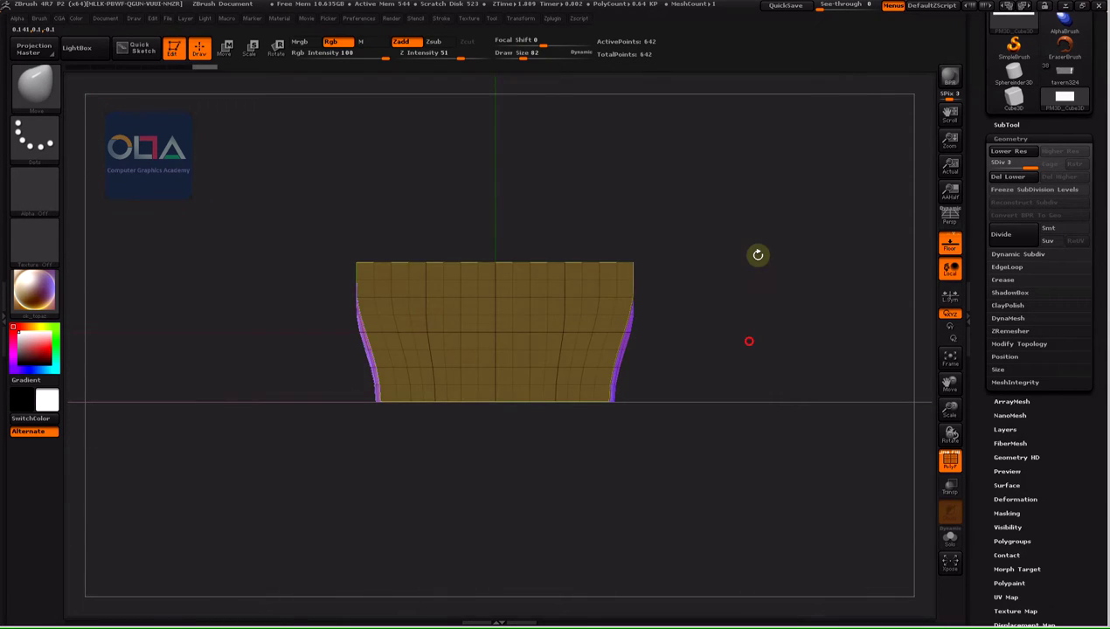
mouse_move(758, 255)
left_mouse_down()
mouse_move(740, 390)
mouse_move(721, 300)
left_mouse_up()
key("s")
Compare the curved block against the Photoshop tavern reference painting
mouse_move(757, 256)
left_mouse_down()
mouse_move(776, 248)
mouse_move(758, 283)
mouse_move(790, 218)
left_mouse_up()
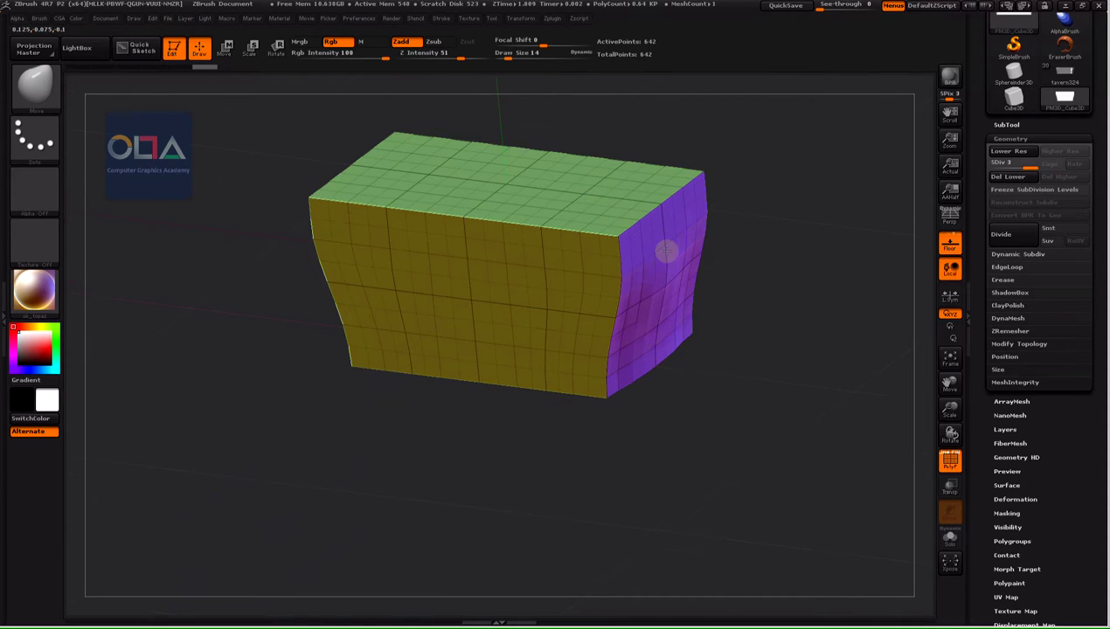
key("alt+Tab")
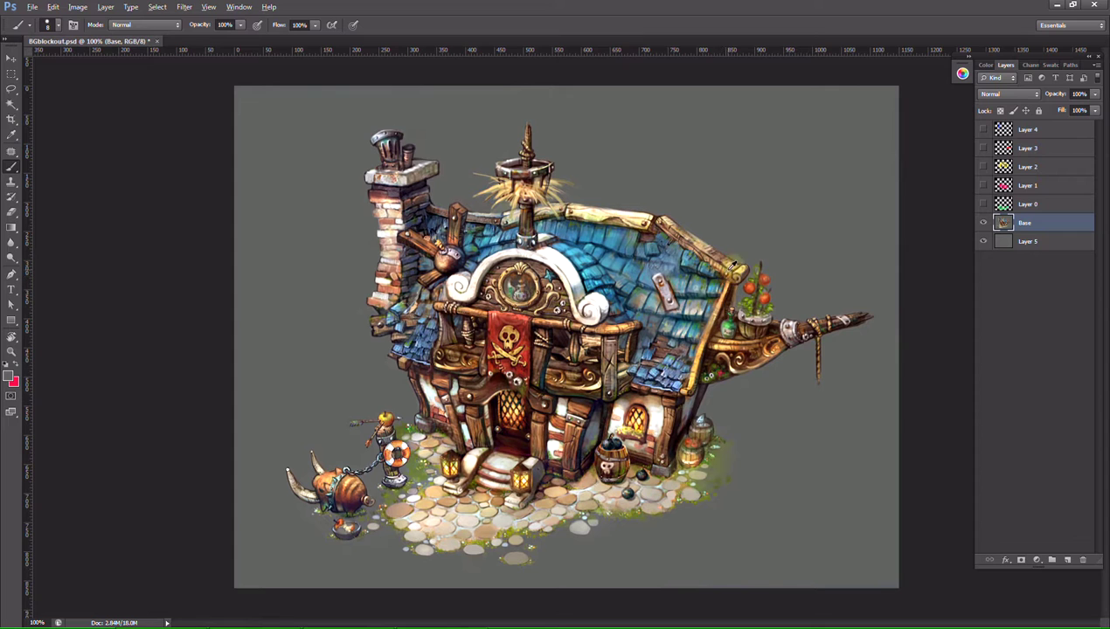
key("alt+Tab")
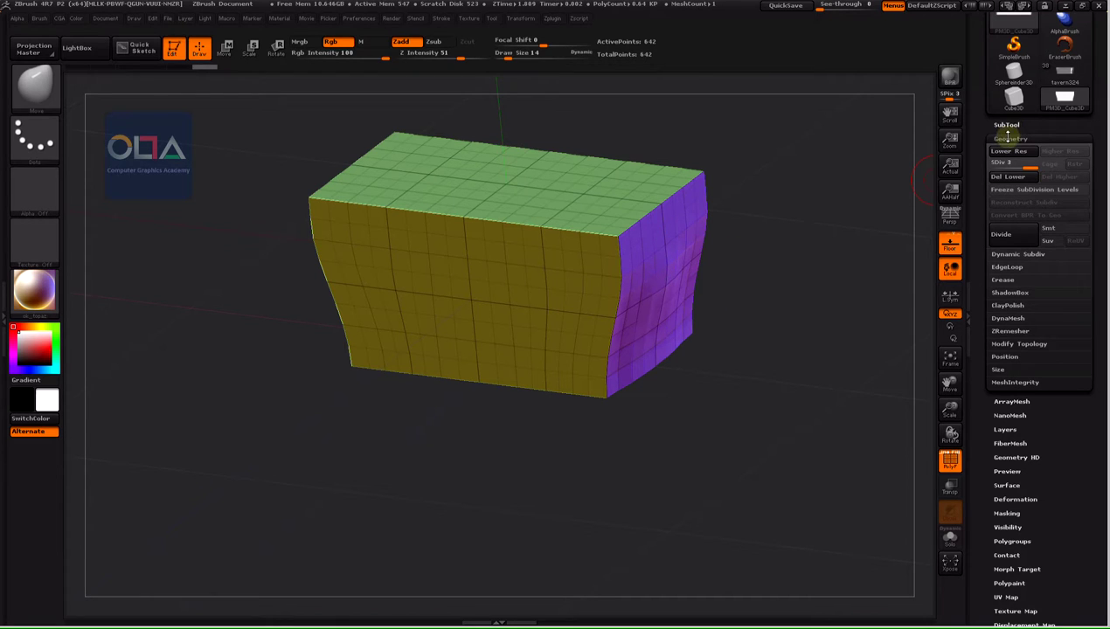
left_click(1007, 127)
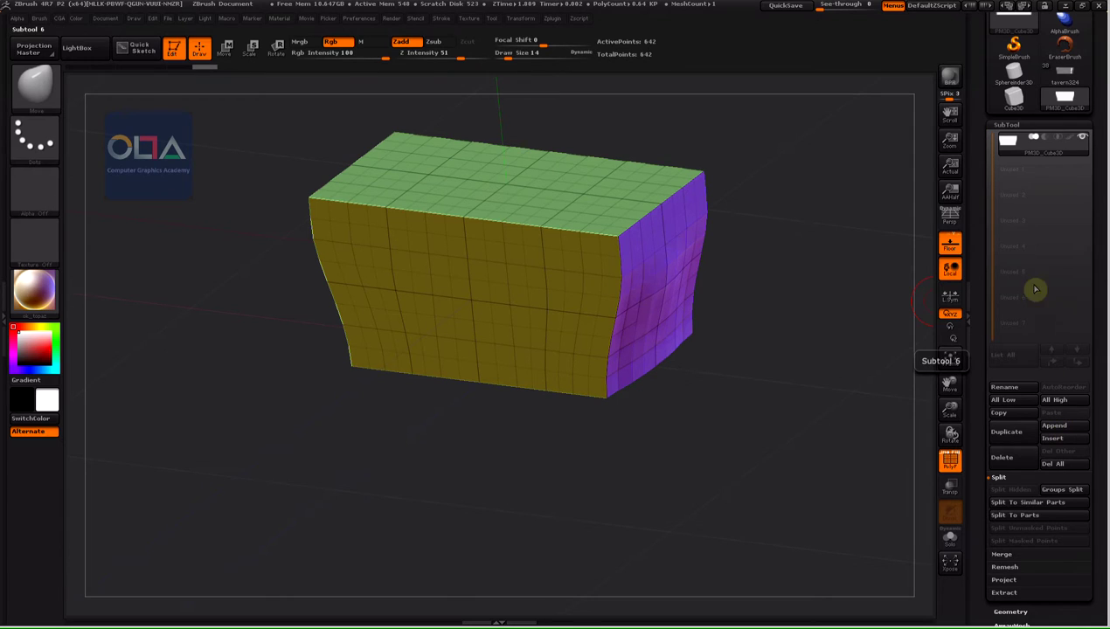
mouse_move(1007, 431)
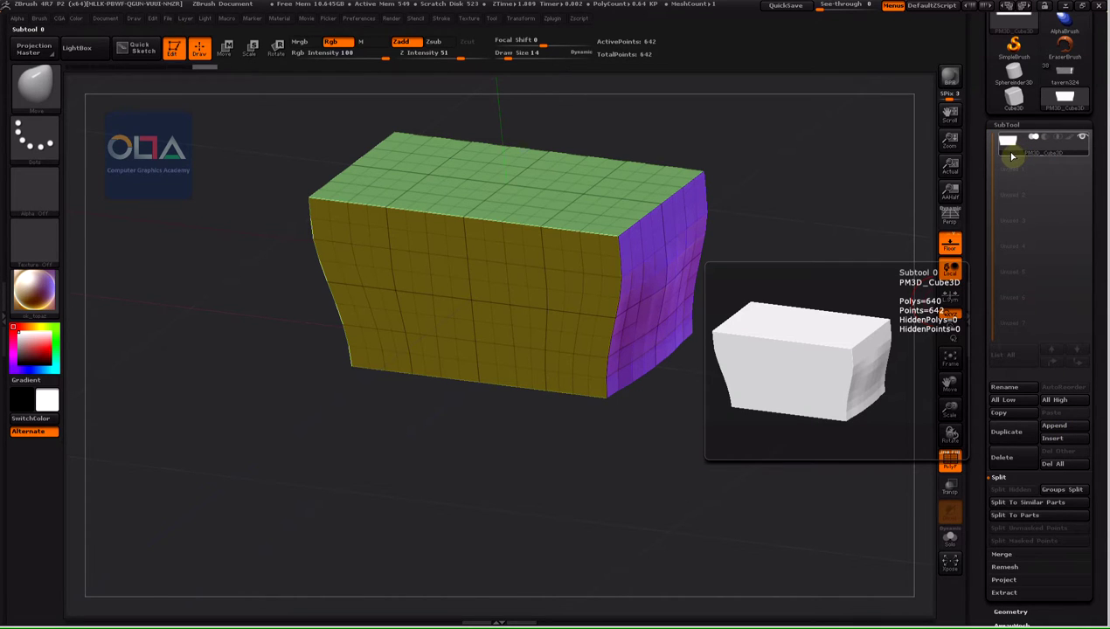
Duplicate the curved base block as a second subtool, totalling 1,284 points
left_click(1012, 433)
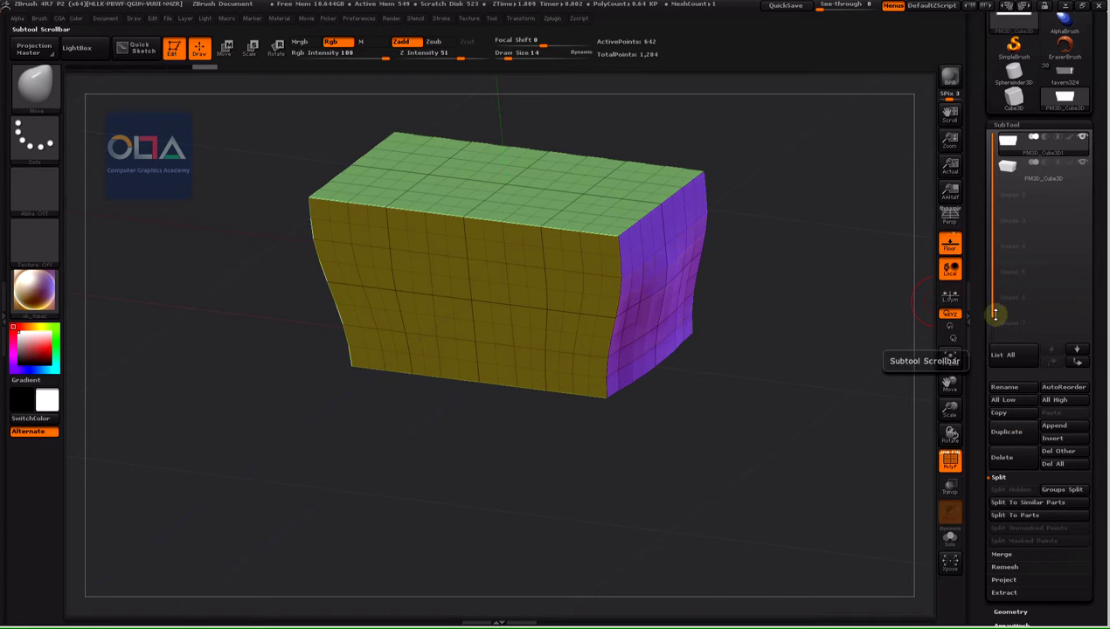
mouse_move(809, 264)
left_mouse_down("shift")
mouse_move(821, 257)
mouse_move(832, 348)
left_mouse_up("shift")
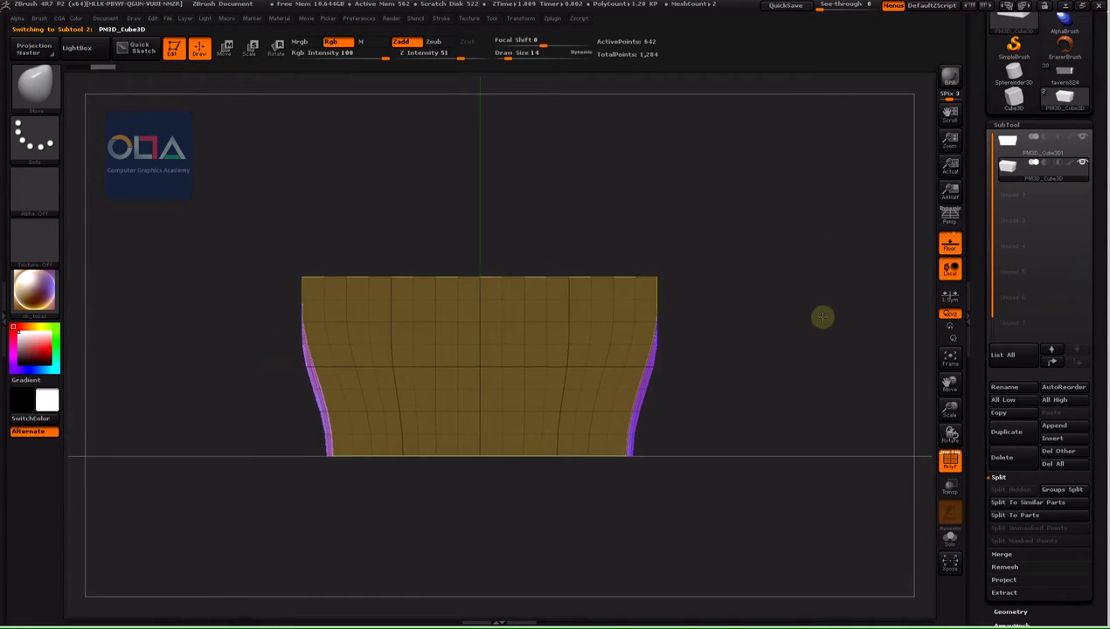
Move the duplicate block straight up with a vertical transpose line, stacking it on the original
left_click(227, 51)
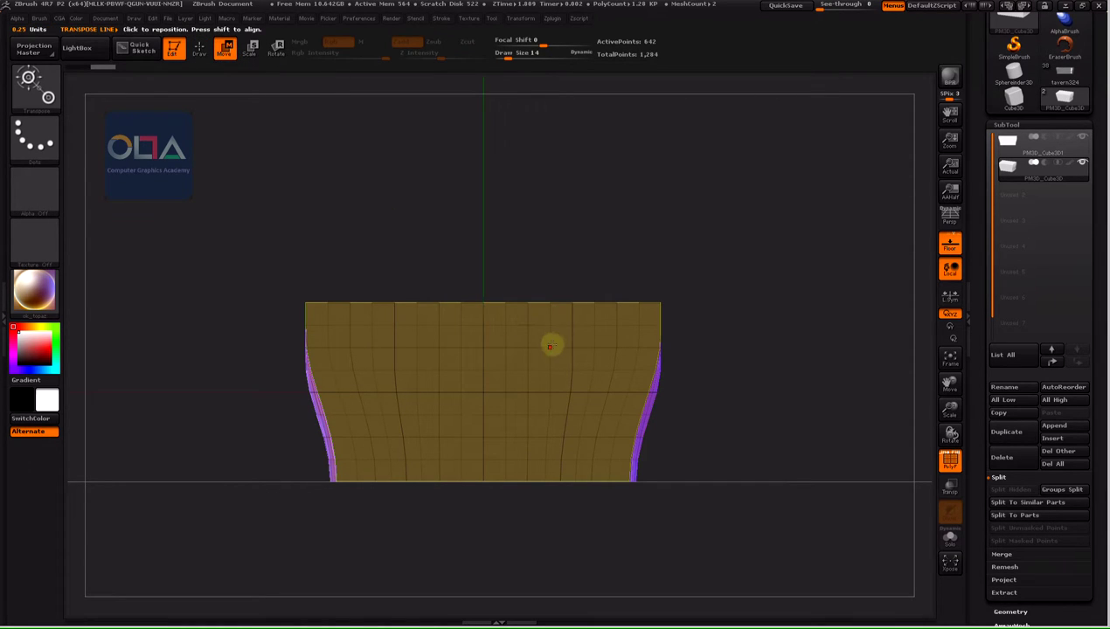
left_click_drag(550, 347, 549, 206)
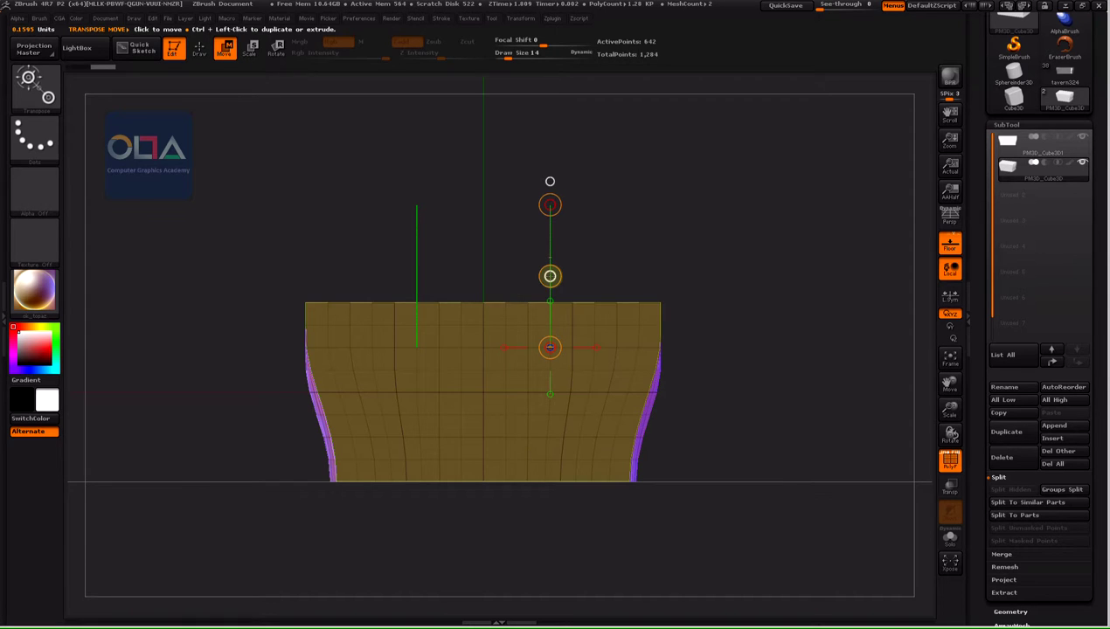
left_click_drag(549, 276, 556, 104, "ctrl")
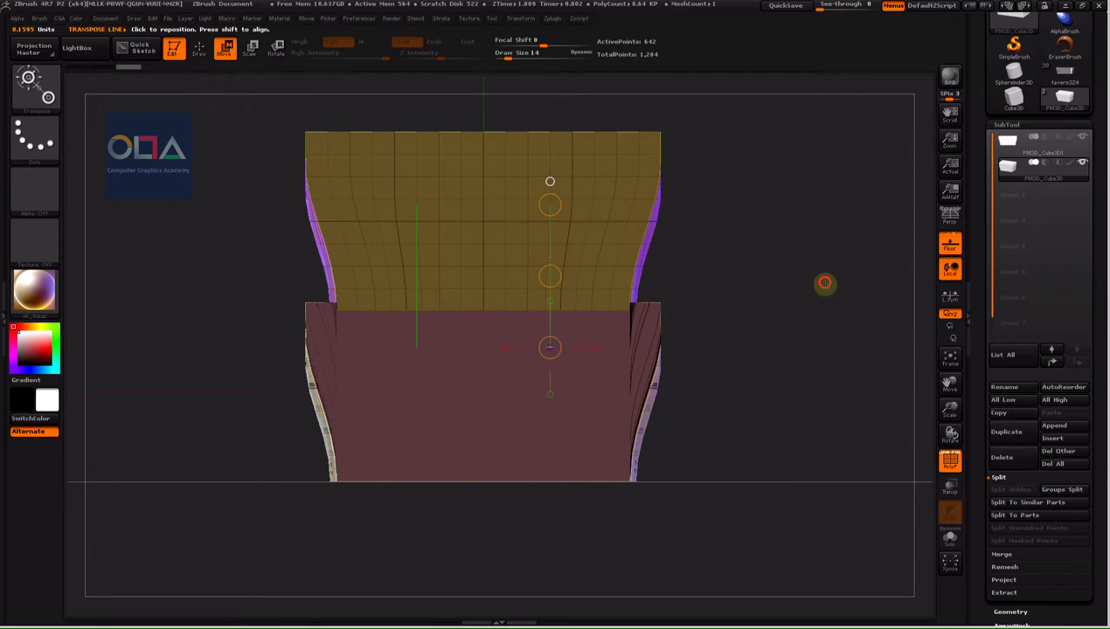
mouse_move(826, 285)
left_mouse_down()
mouse_move(774, 277)
mouse_move(809, 170)
mouse_move(772, 222)
left_mouse_up()
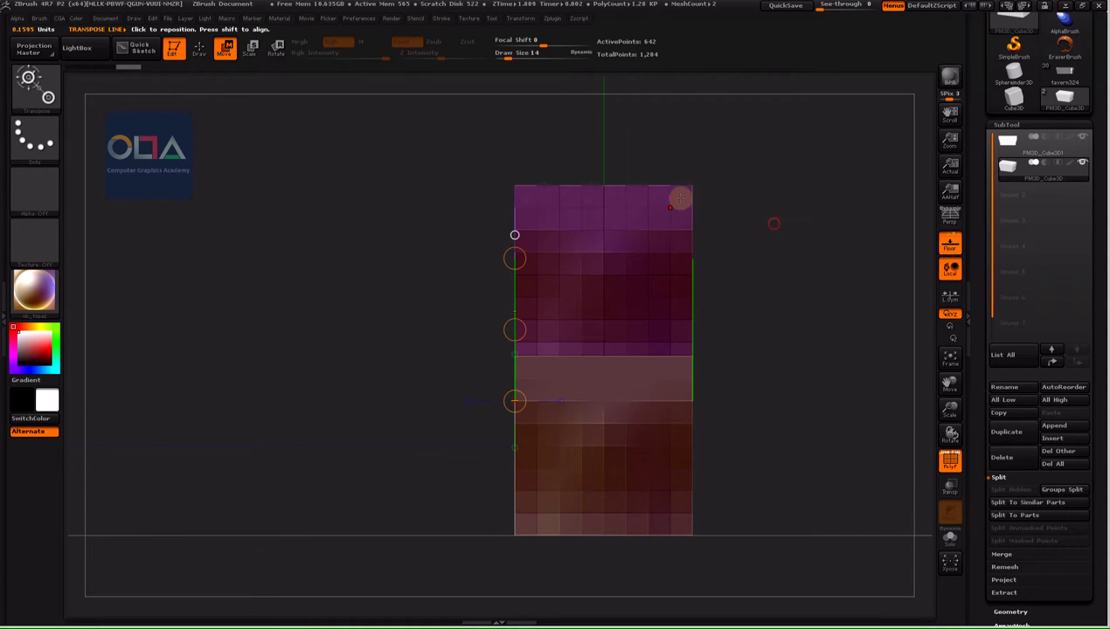
left_click_drag(454, 270, 446, 225)
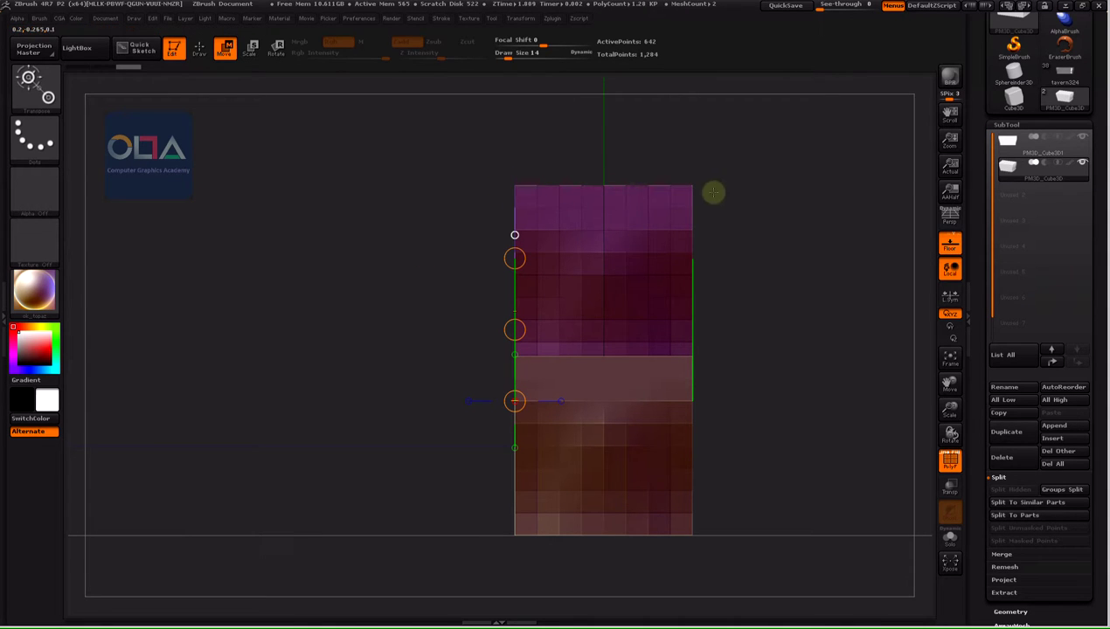
left_click(1018, 125)
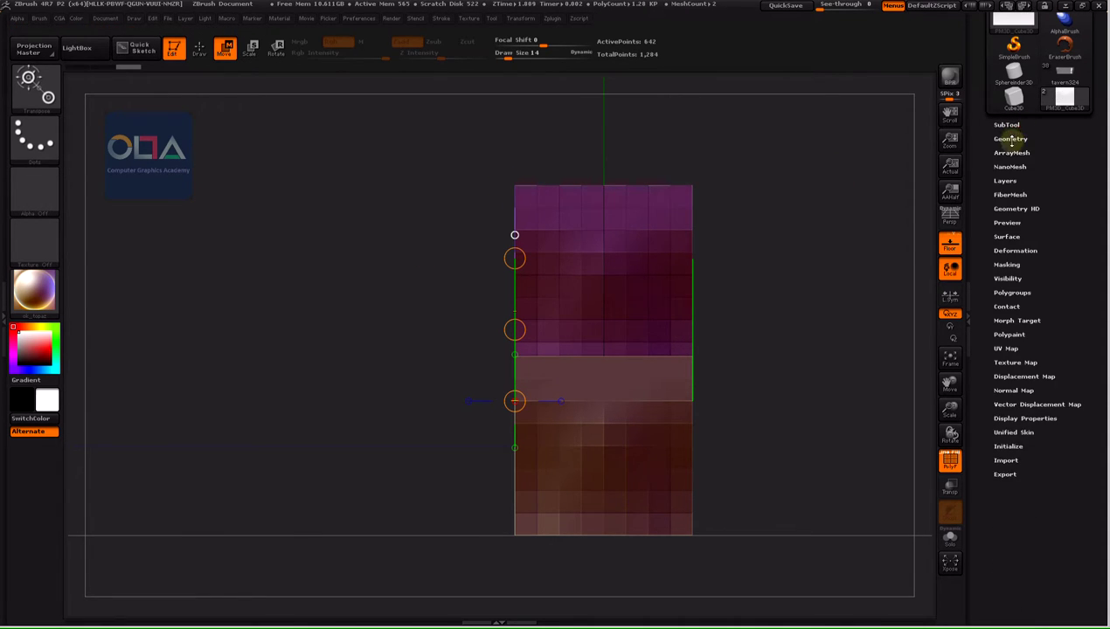
Drop the upper block to SDiv 1 using the Geometry subdivision slider
left_click(1012, 138)
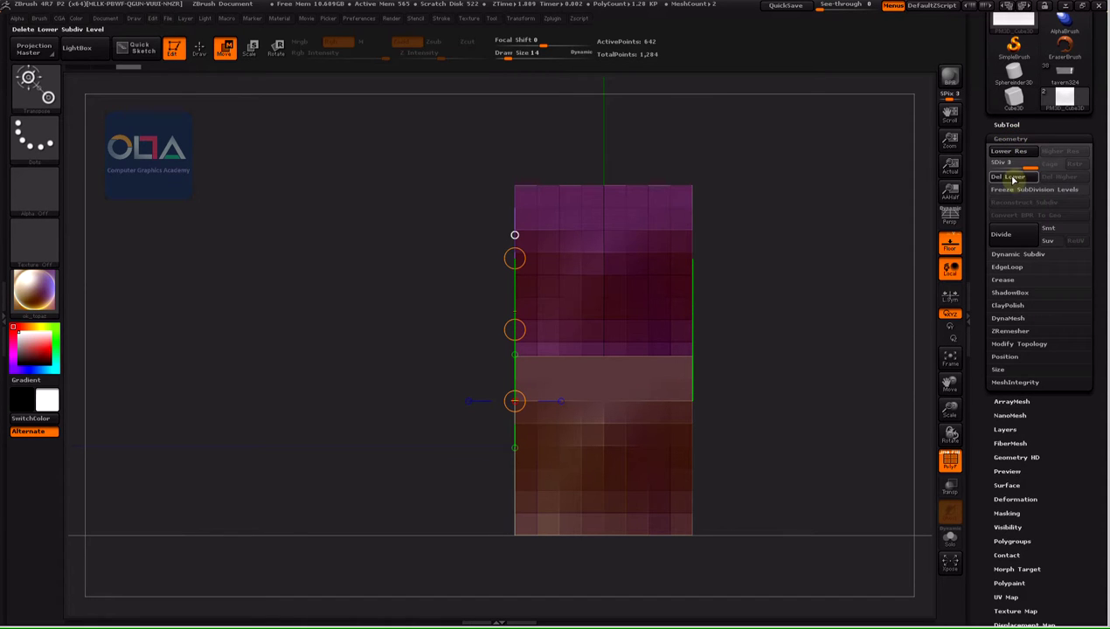
left_click_drag(1014, 163, 991, 164)
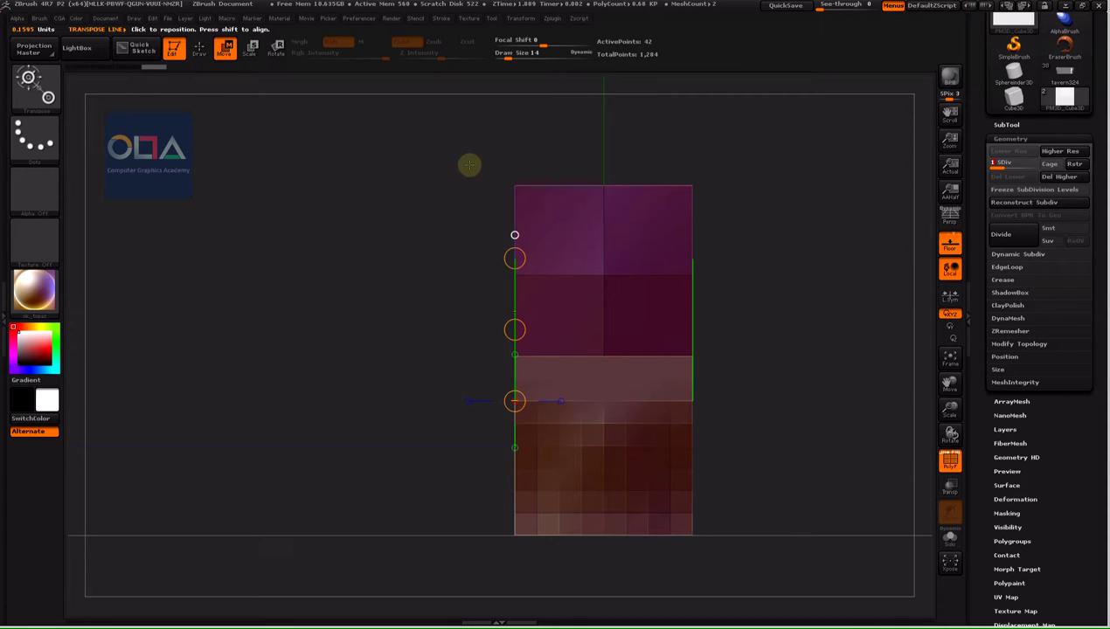
key("ctrl")
key("ctrl")
key("ctrl")
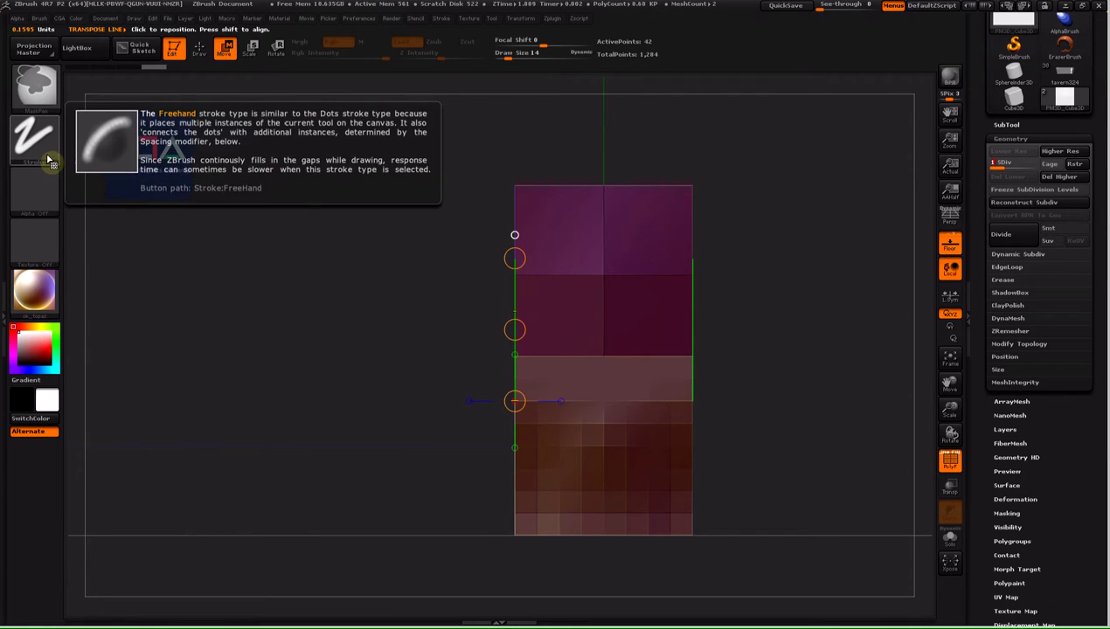
Switch the mask stroke to Lasso and mask part of the upper block
left_click(35, 140)
left_click(202, 175)
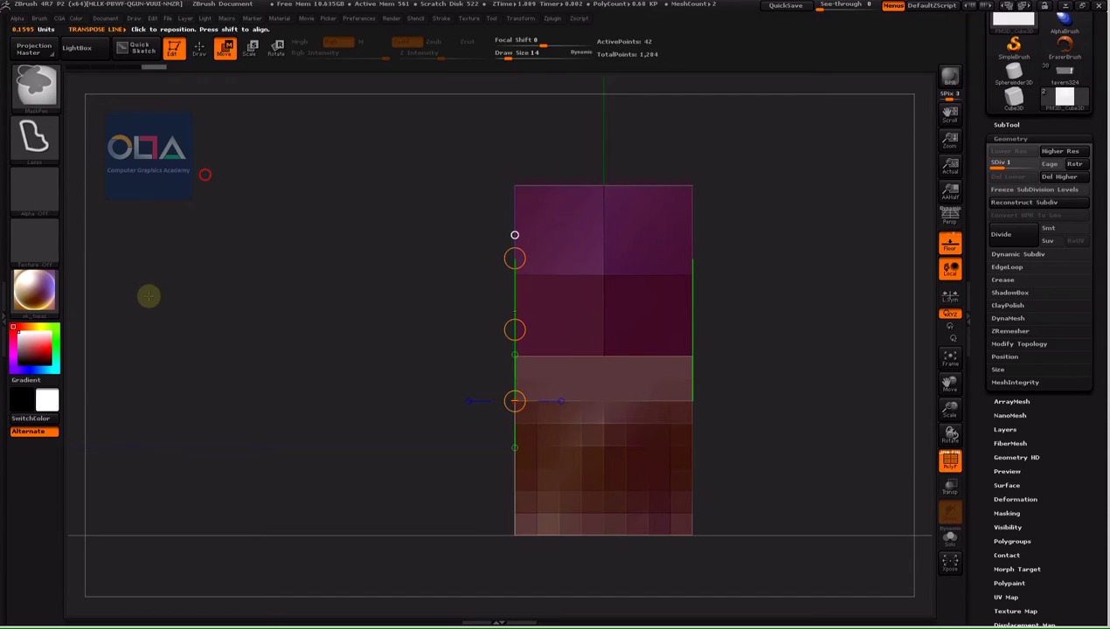
left_click_drag(510, 157, 533, 155, "ctrl")
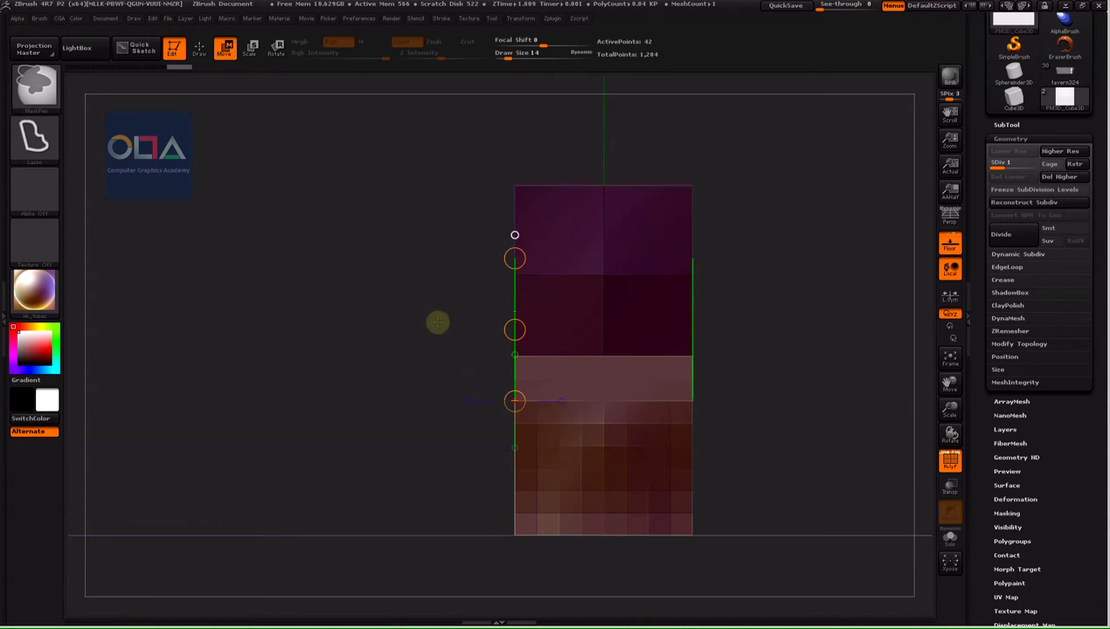
mouse_move(395, 210)
left_mouse_down()
mouse_move(400, 227)
mouse_move(391, 178)
mouse_move(422, 263)
left_mouse_up()
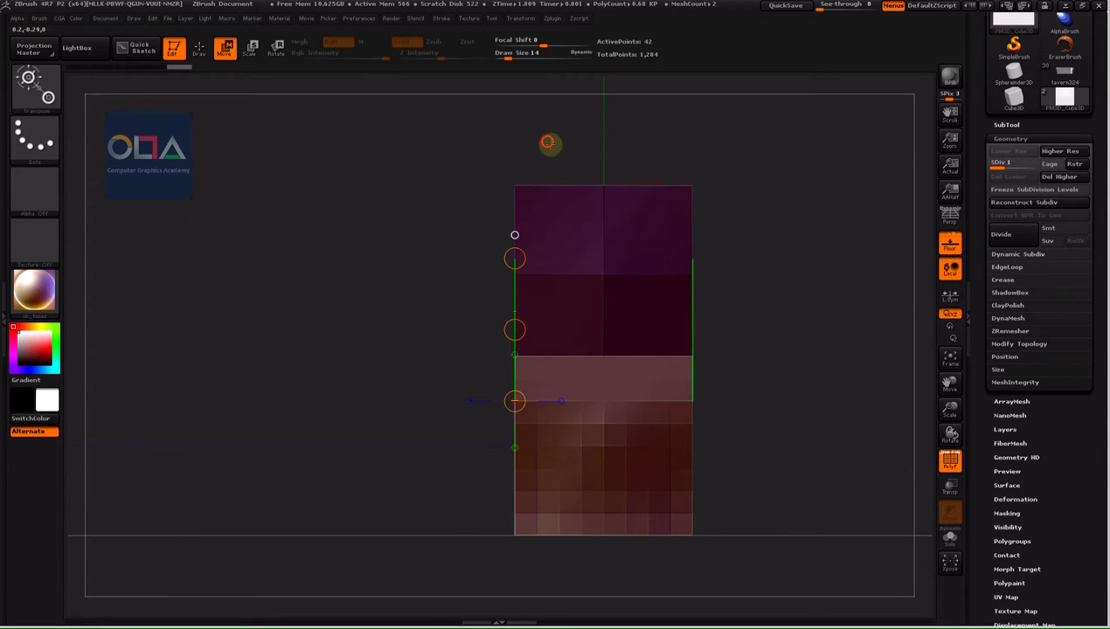
Inspect the box from several angles and position the transpose line along its left edge
left_click_drag(547, 143, 549, 144)
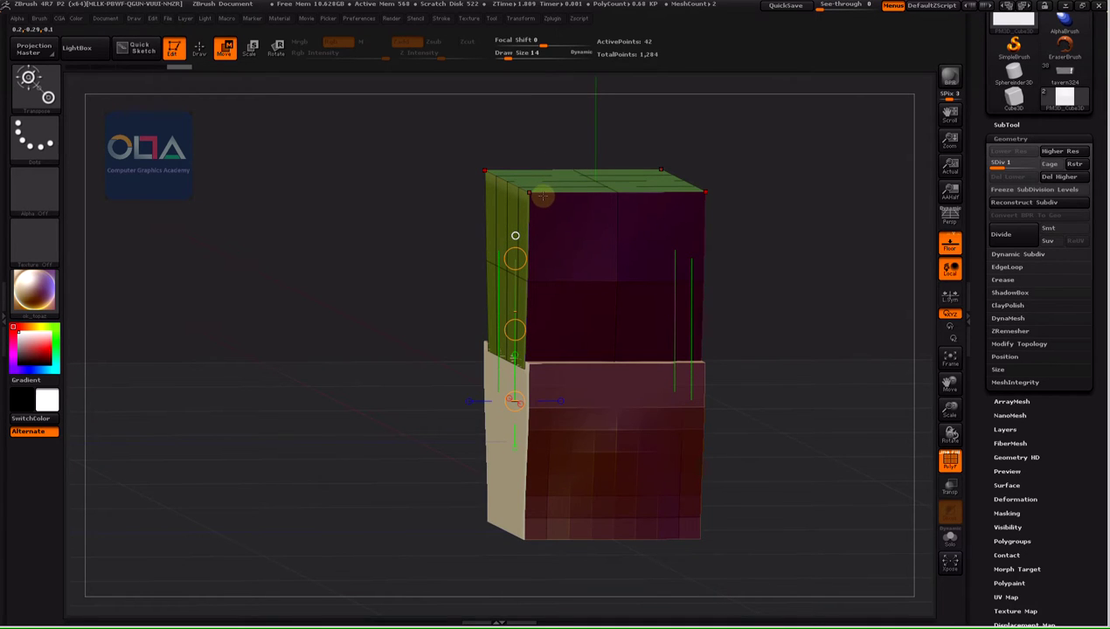
left_click_drag(454, 193, 442, 204)
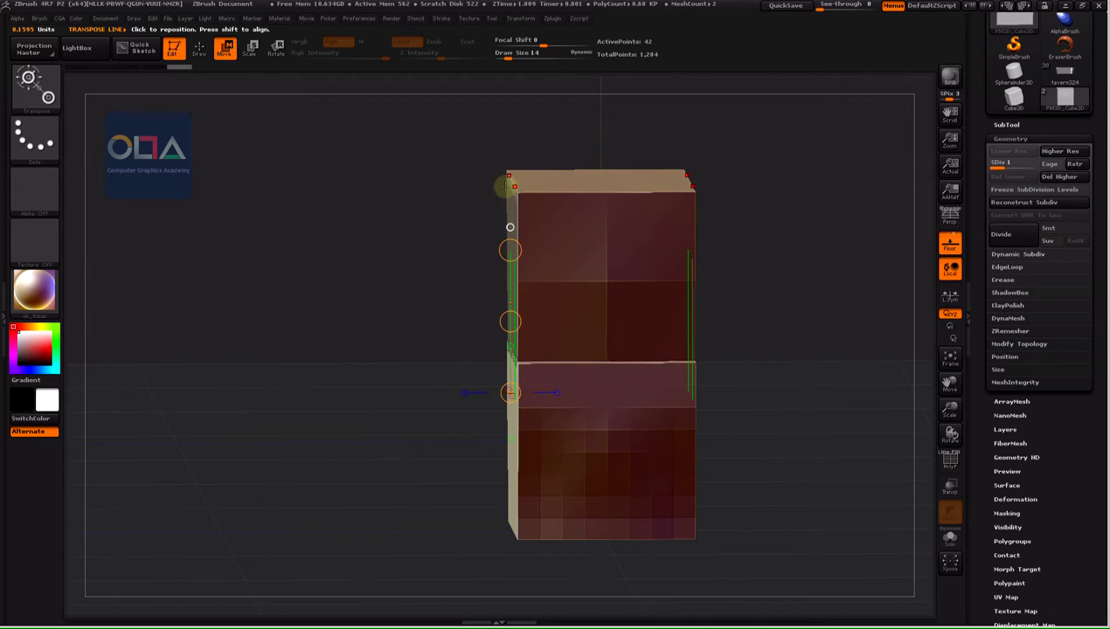
left_click_drag(451, 182, 457, 192)
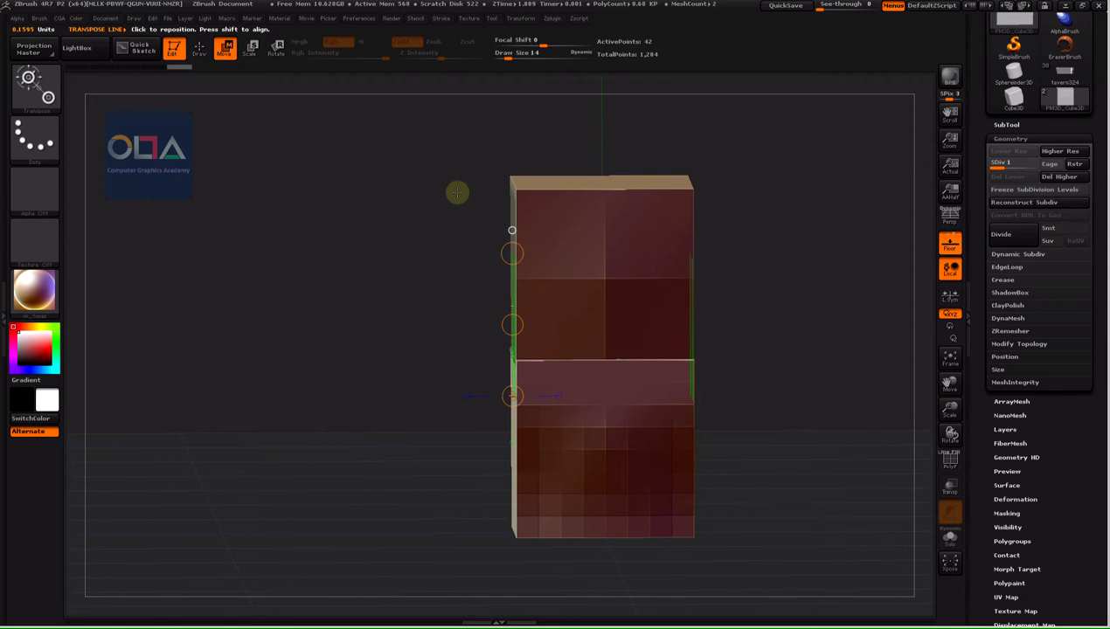
left_click_drag(457, 192, 464, 186)
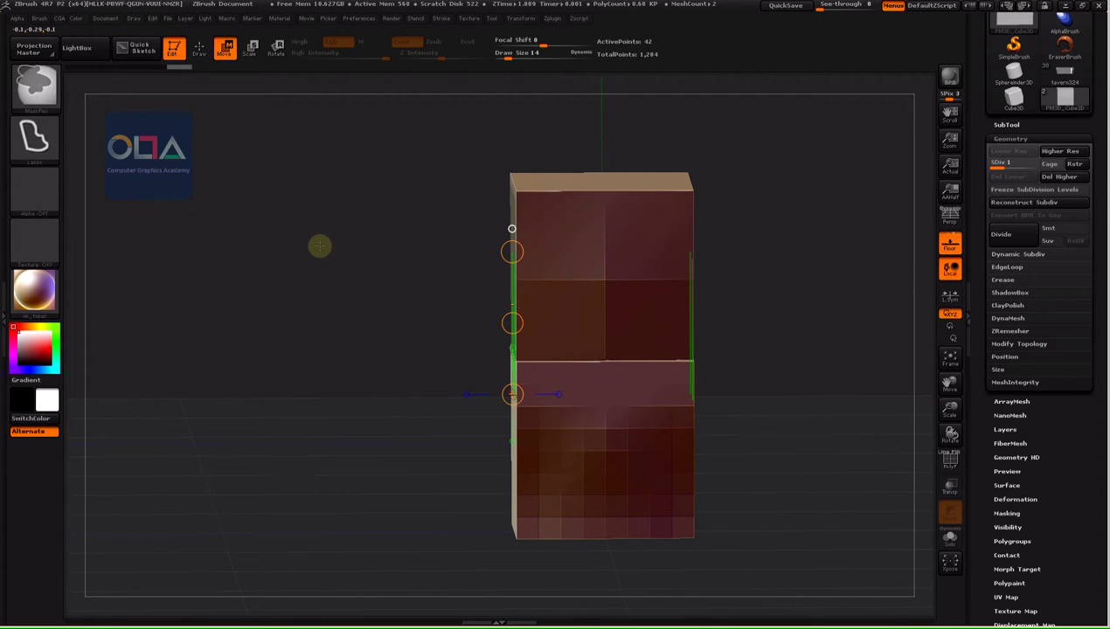
left_click_drag(317, 246, 354, 315)
mouse_move(367, 246)
left_mouse_down()
mouse_move(382, 245)
mouse_move(349, 233)
left_mouse_up()
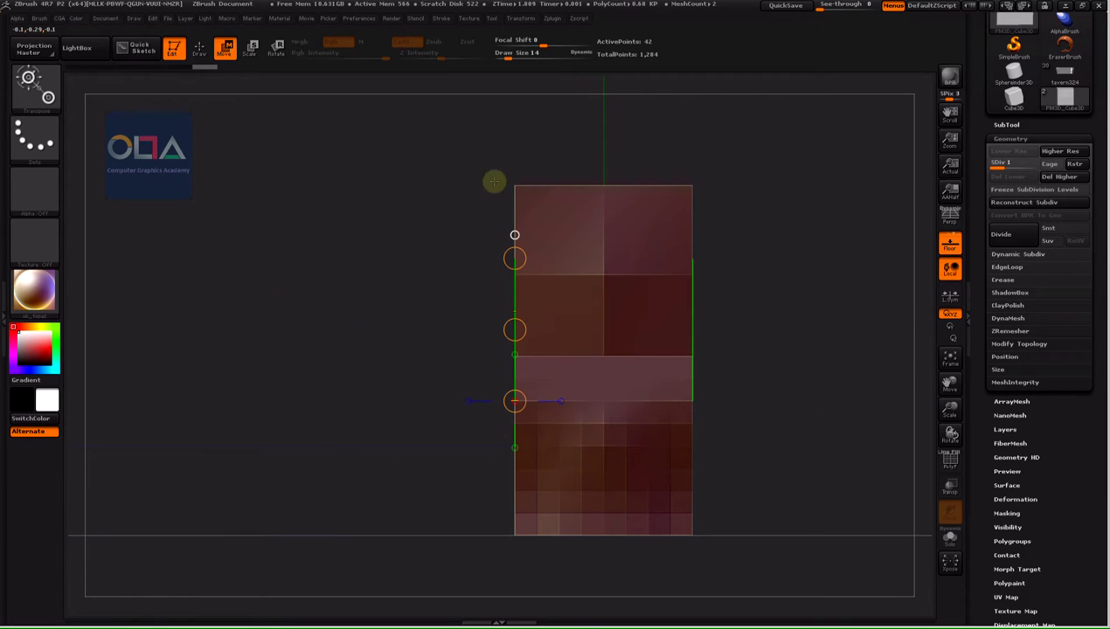
mouse_move(515, 296)
left_mouse_down()
mouse_move(516, 240)
mouse_move(515, 251)
left_mouse_up()
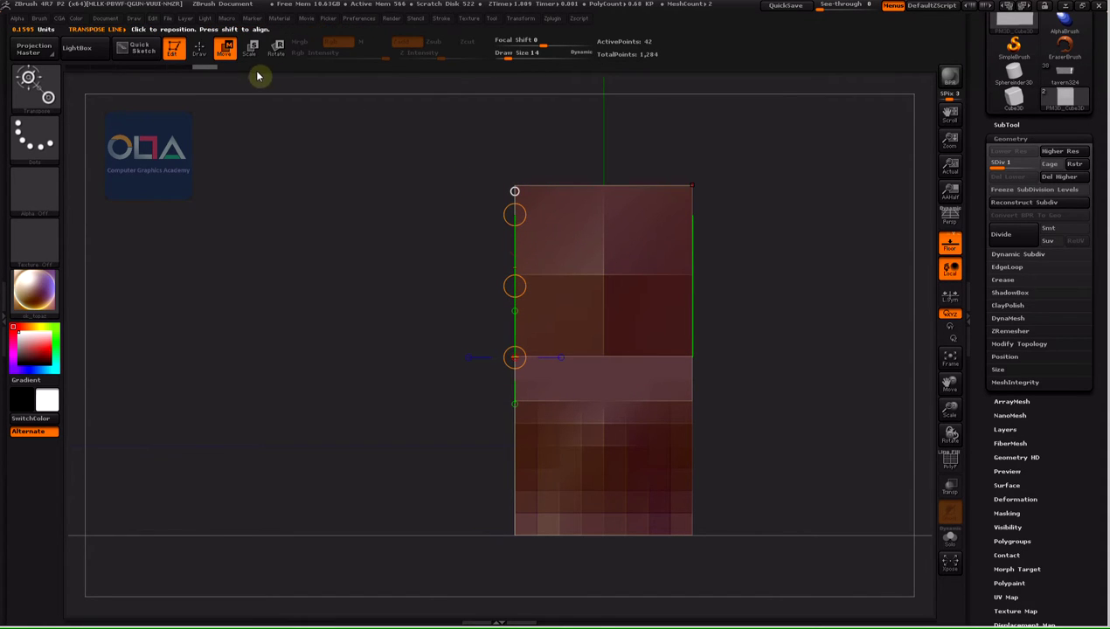
Rotate the upper block's unmasked side inward with the transpose line to form a roof wedge
left_click(275, 48)
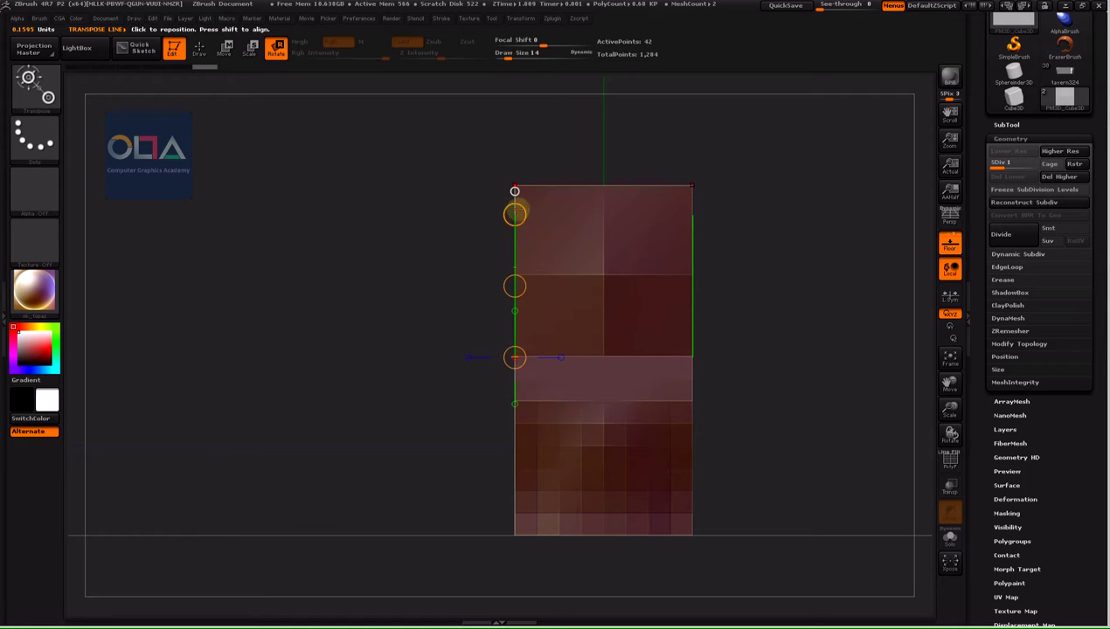
left_click_drag(514, 214, 581, 210)
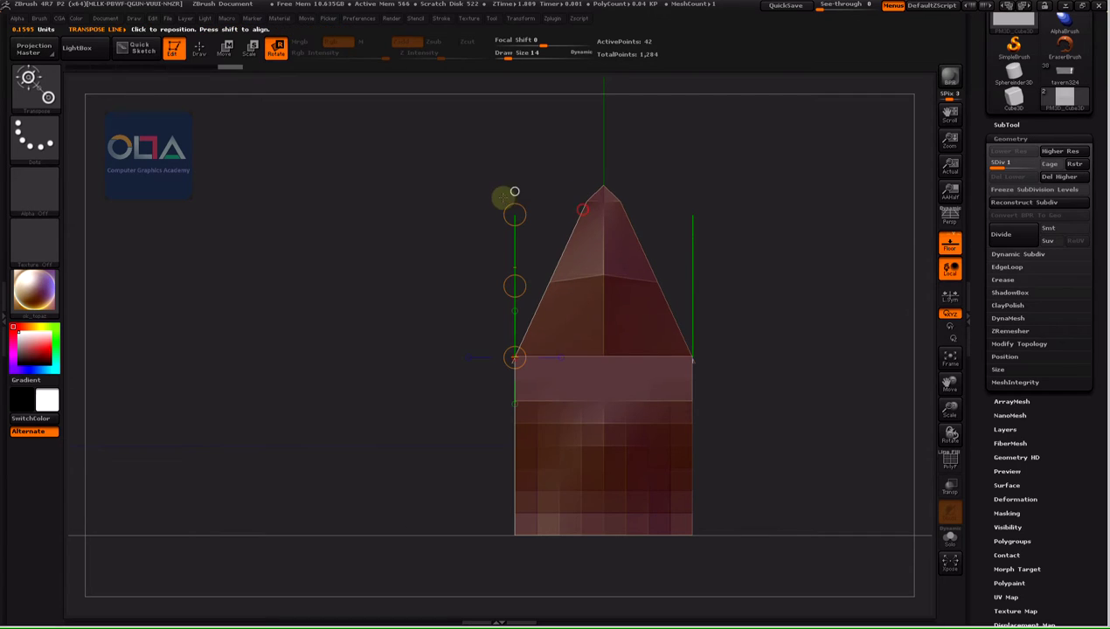
left_click_drag(406, 220, 419, 223)
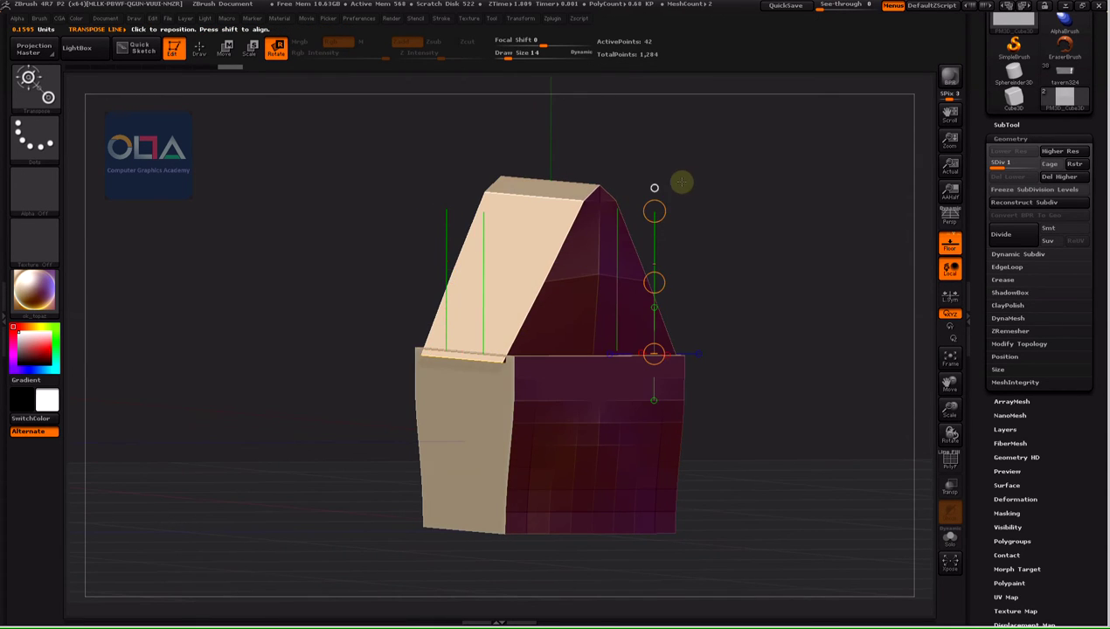
mouse_move(682, 178)
left_mouse_down()
mouse_move(723, 178)
mouse_move(647, 250)
mouse_move(673, 233)
mouse_move(691, 239)
mouse_move(711, 277)
mouse_move(654, 275)
left_mouse_up()
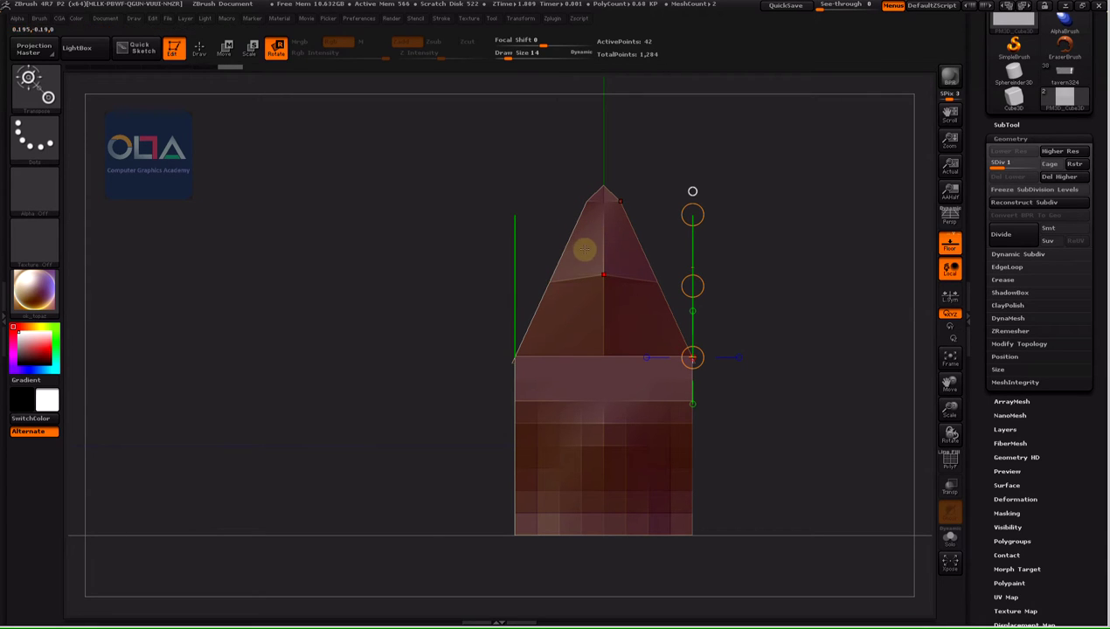
left_click(579, 216)
Lasso-mask the roof block's left and right side strips, checking the tavern reference
left_click_drag(366, 305, 424, 307)
mouse_move(670, 257)
left_mouse_down("alt")
mouse_move(679, 268)
mouse_move(771, 270)
left_mouse_up("alt")
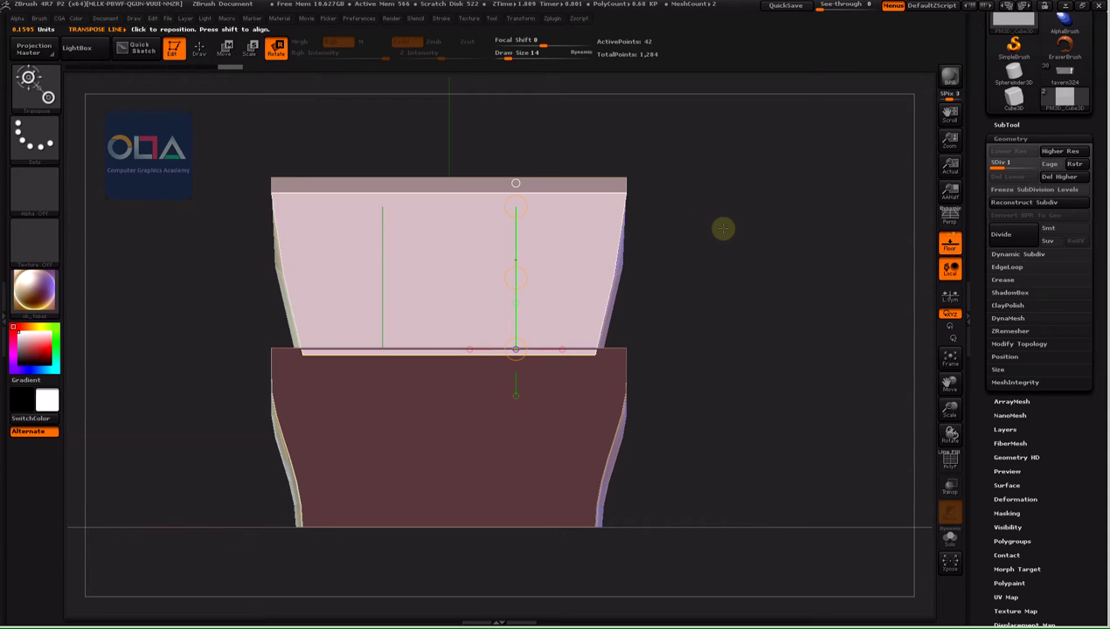
left_click_drag(724, 229, 796, 296, "ctrl")
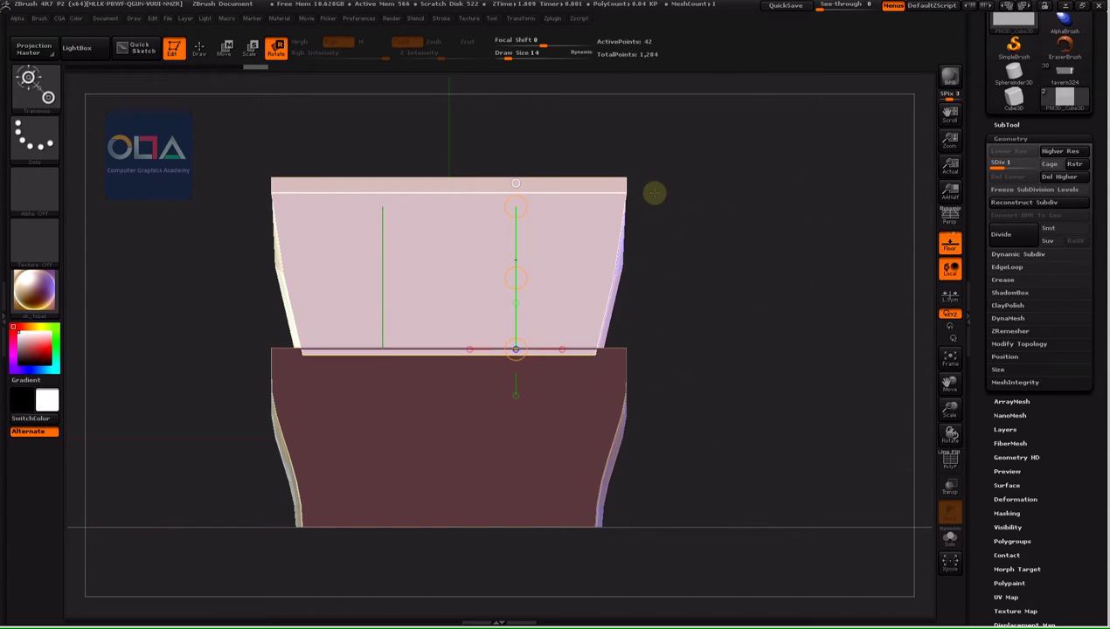
mouse_move(688, 142)
left_mouse_down("ctrl")
mouse_move(602, 190)
mouse_move(572, 315)
mouse_move(622, 382)
mouse_move(631, 341)
left_mouse_up("ctrl")
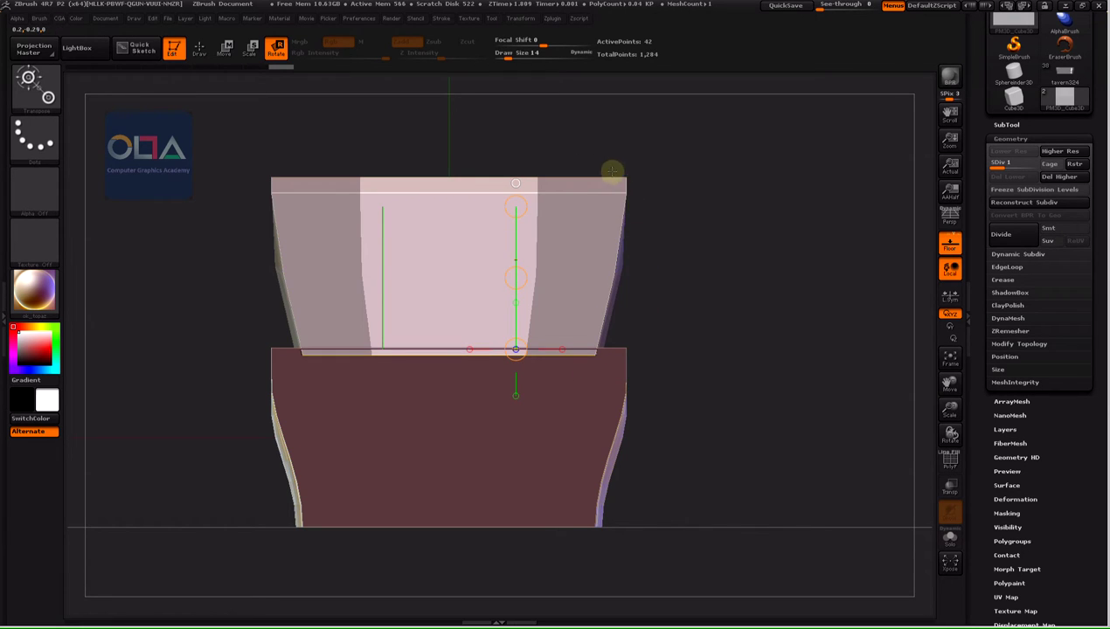
key("alt+Tab")
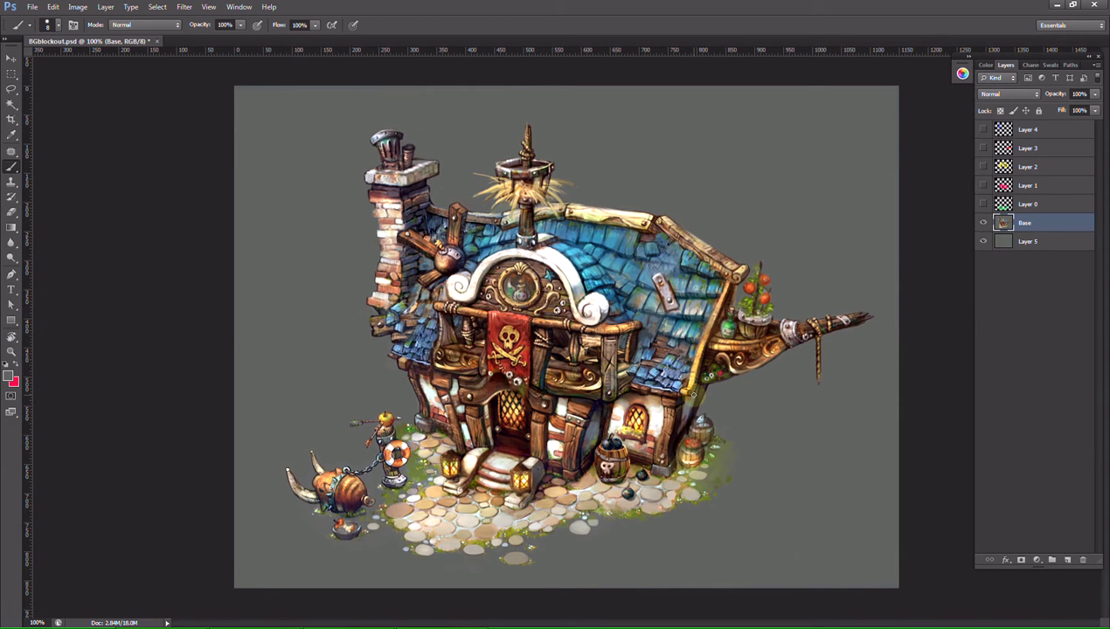
key("alt+Tab")
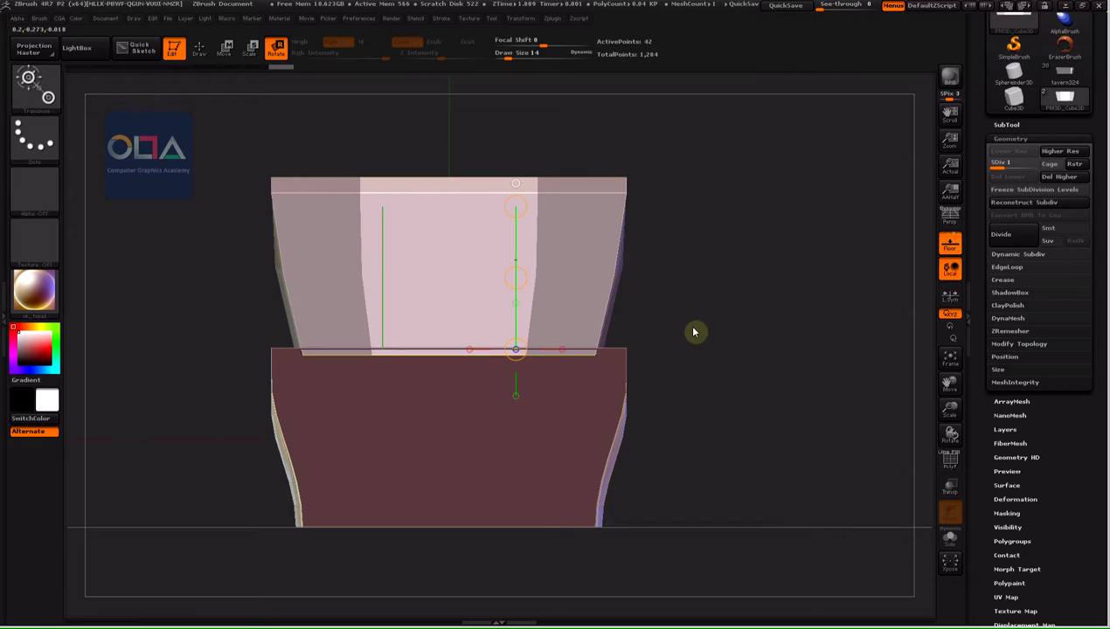
Invert the mask and reshape the roof's outer strips with the transpose line, comparing to the reference
left_click(738, 223, "ctrl")
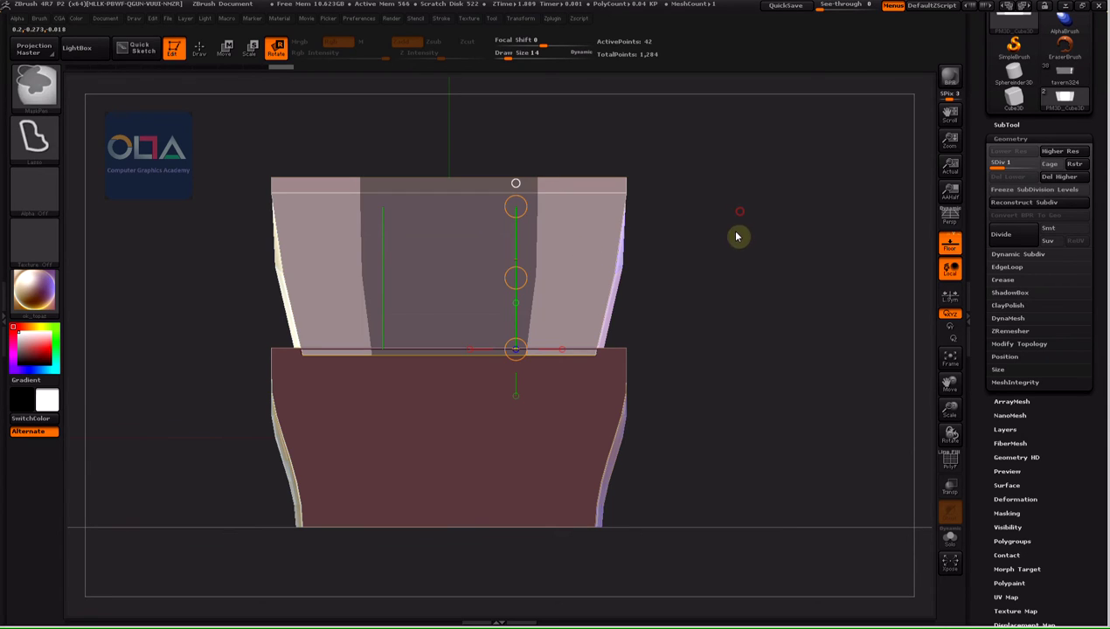
mouse_move(515, 246)
left_mouse_down()
mouse_move(528, 229)
mouse_move(599, 232)
mouse_move(600, 243)
left_mouse_up()
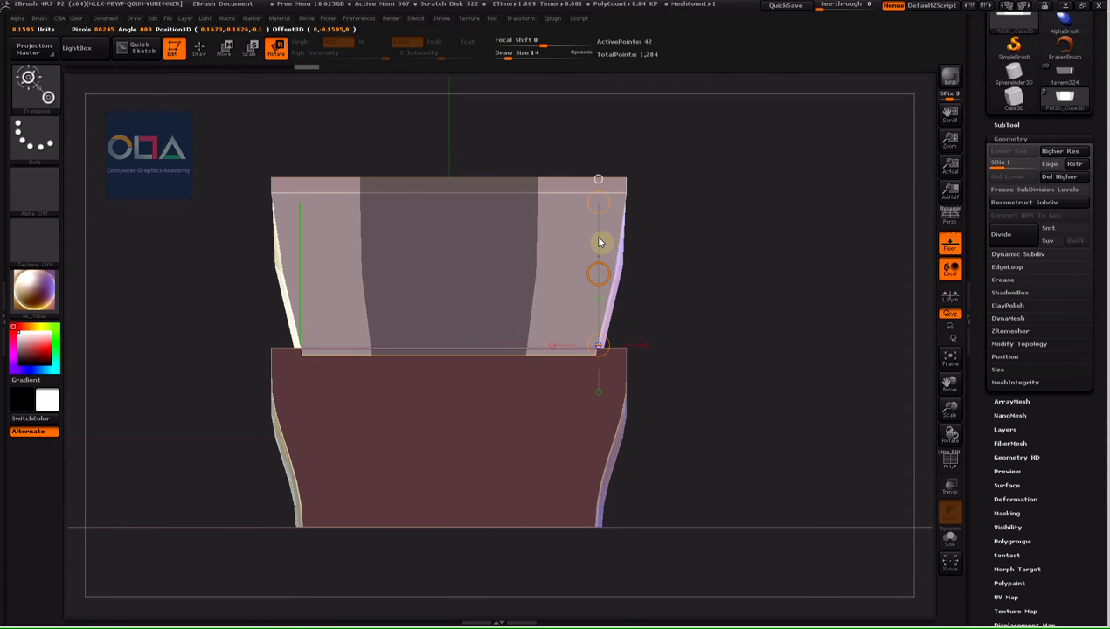
left_click_drag(598, 347, 644, 368)
mouse_move(651, 268)
left_mouse_down()
mouse_move(783, 293)
mouse_move(733, 295)
left_mouse_up()
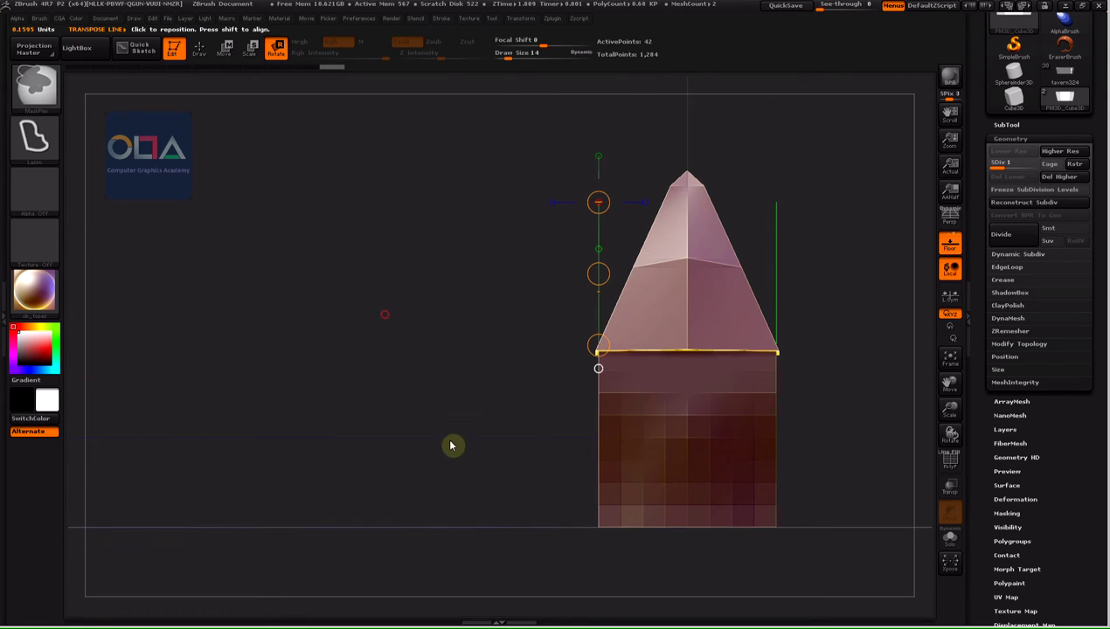
key("alt+Tab")
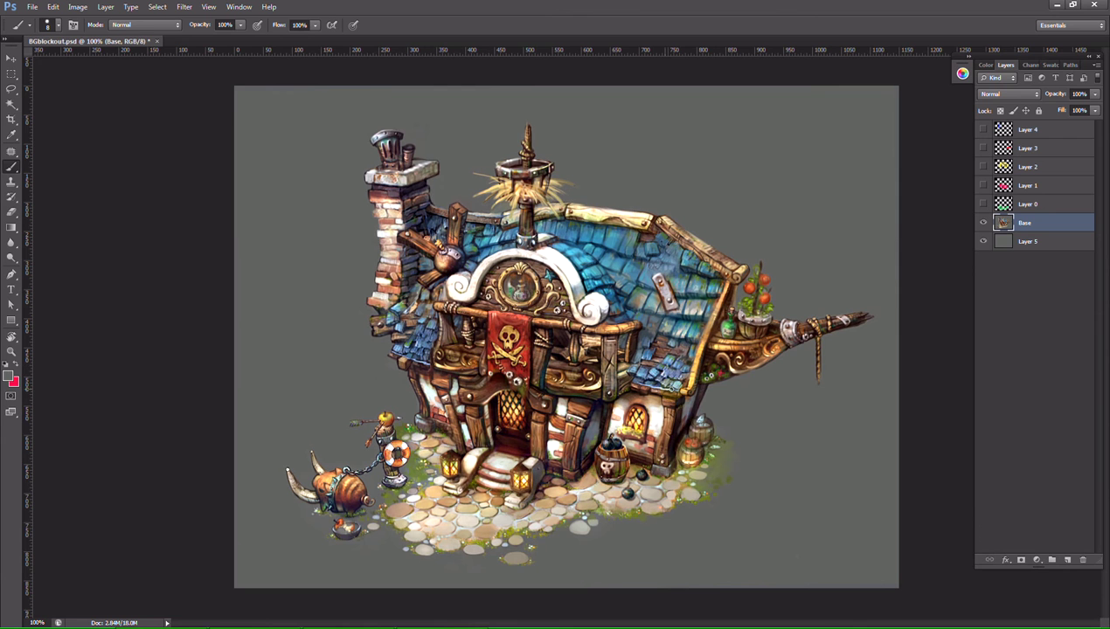
key("alt+Tab")
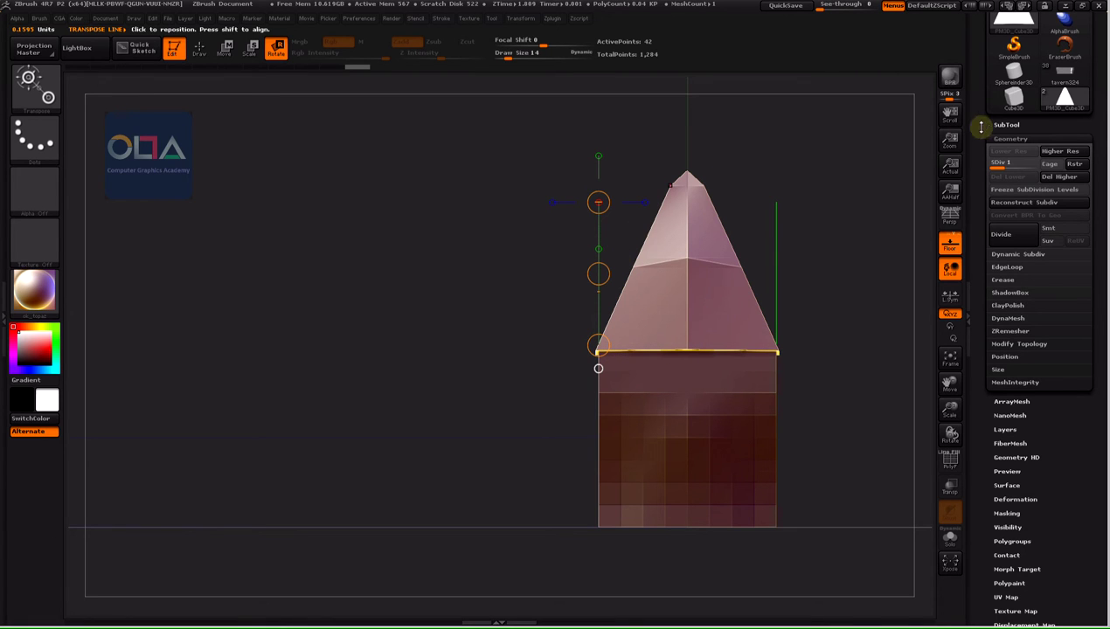
Collapse Geometry and expand the Deformation sub-palette in the Tool palette
left_click(1009, 139)
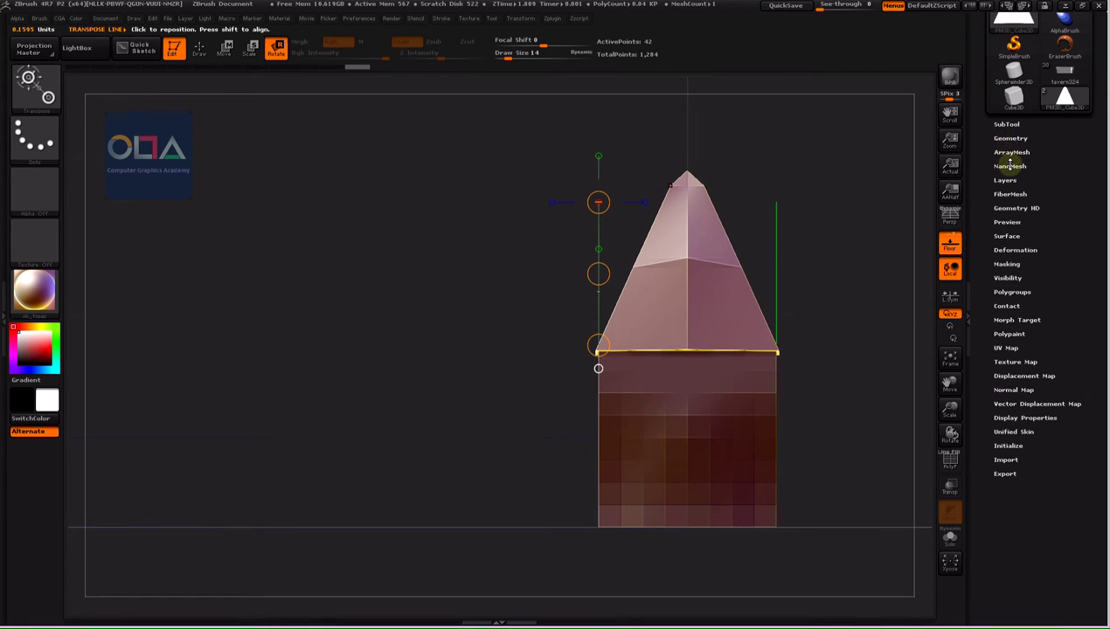
left_click(1007, 250)
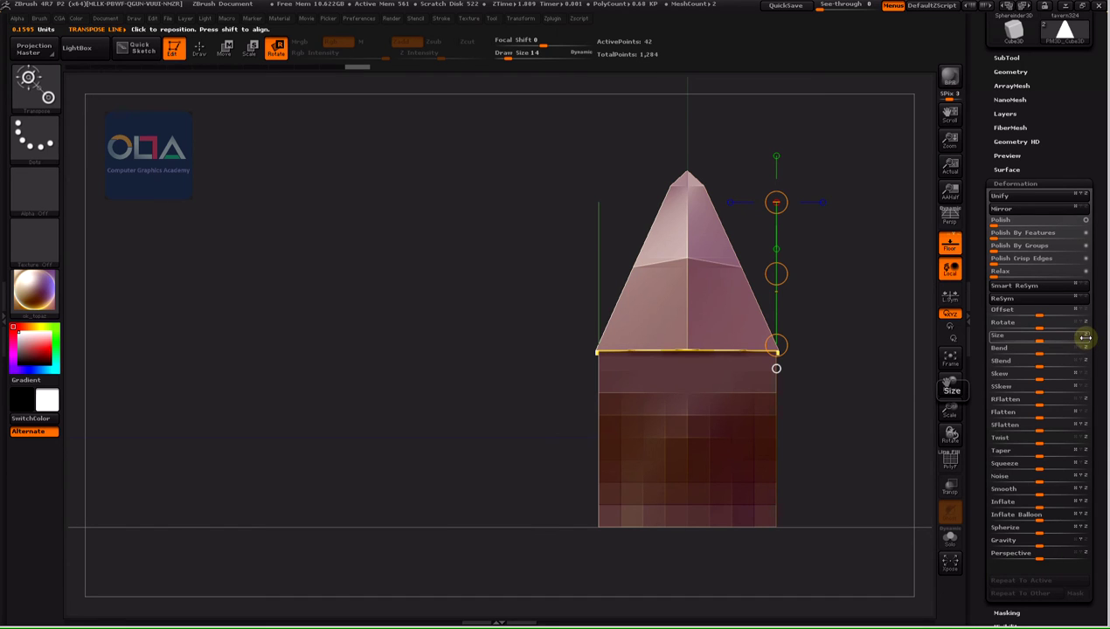
Widen the roof's base edge with Deformation Size 15 and orbit to check it
left_click(1041, 340)
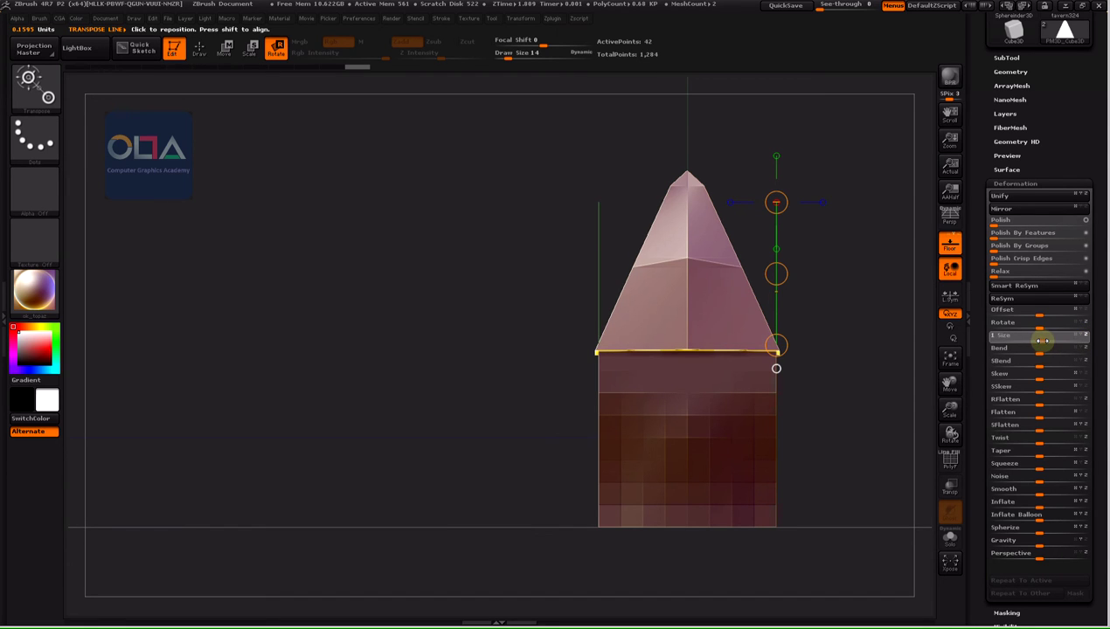
left_click_drag(1043, 340, 1047, 339)
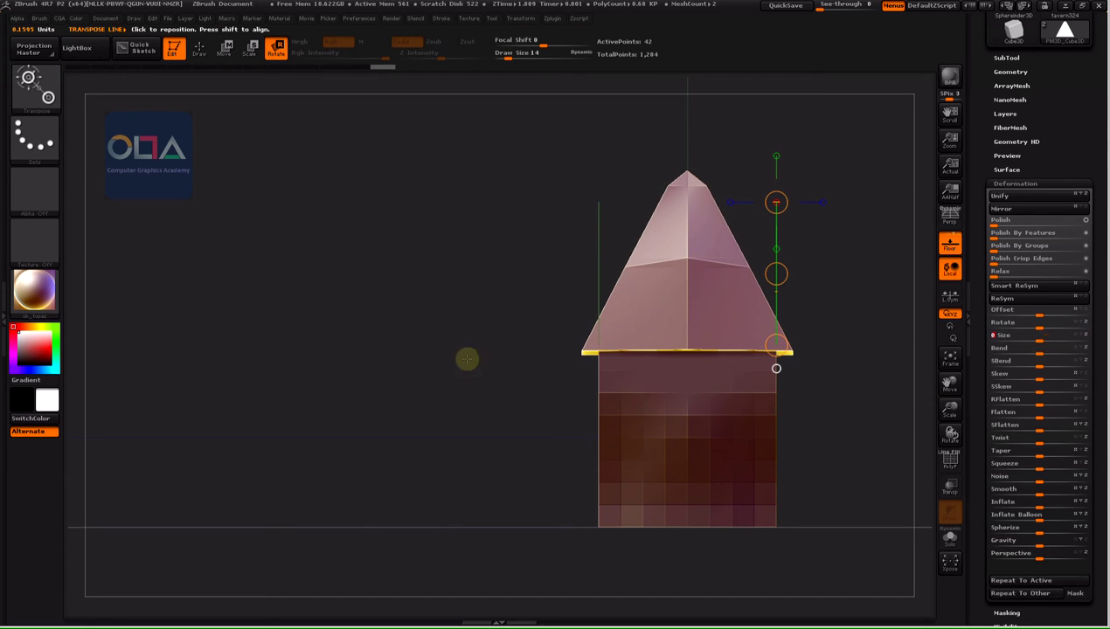
mouse_move(402, 384)
left_mouse_down()
mouse_move(421, 401)
mouse_move(454, 396)
left_mouse_up()
mouse_move(814, 424)
left_mouse_down()
mouse_move(802, 426)
mouse_move(792, 341)
mouse_move(798, 382)
mouse_move(748, 257)
left_mouse_up()
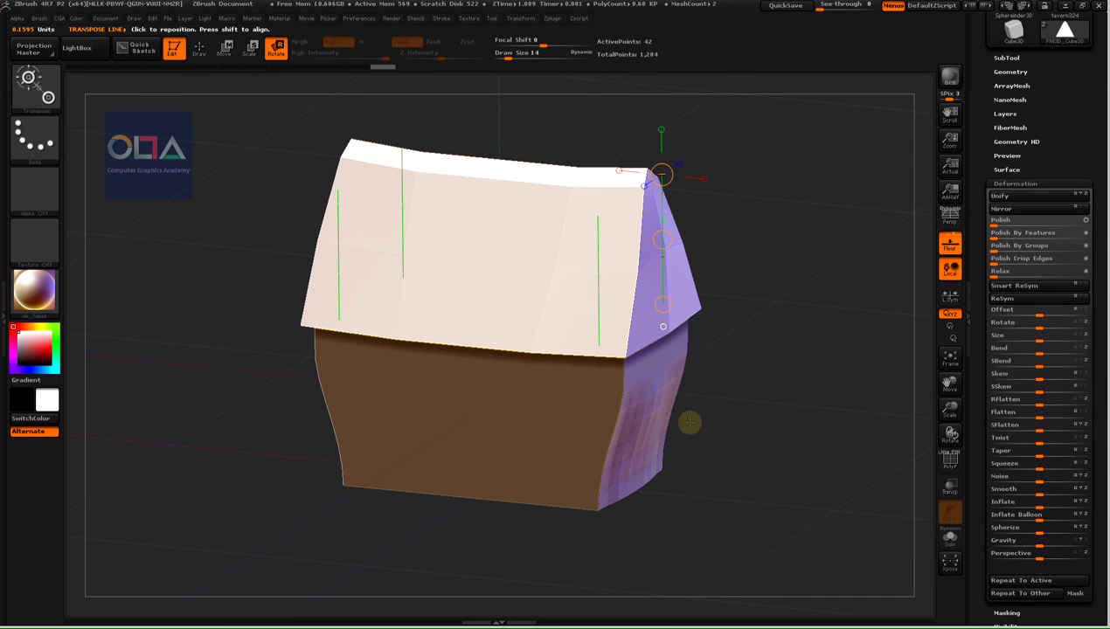
Switch the active tool to the finished tavern324 model
left_click(1015, 184)
left_click_drag(1066, 127, 1073, 191)
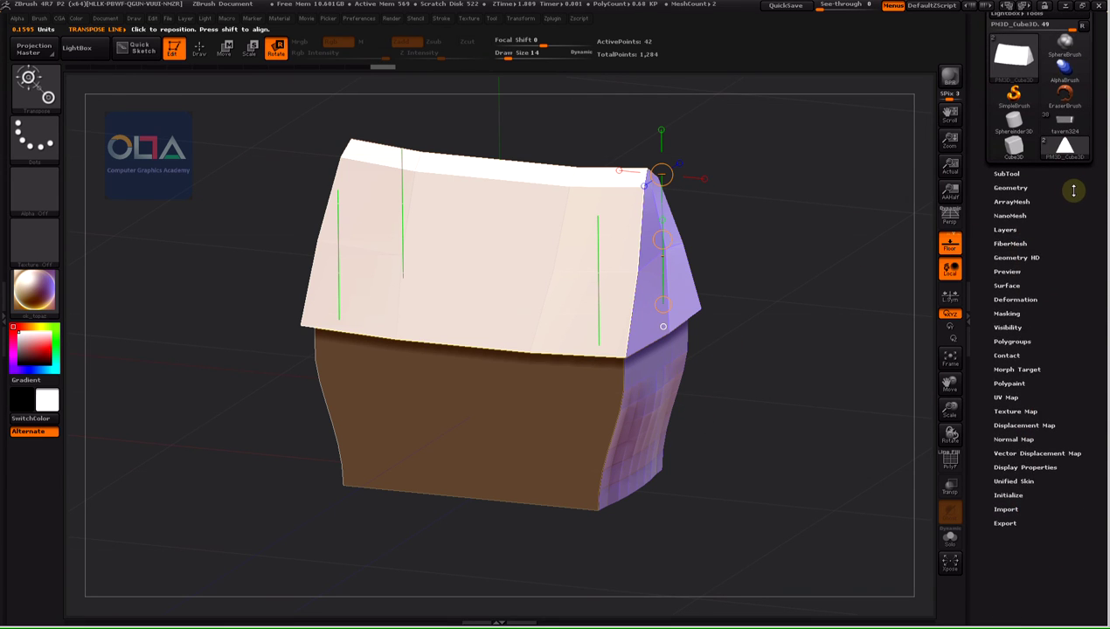
left_click(1065, 123)
key("q")
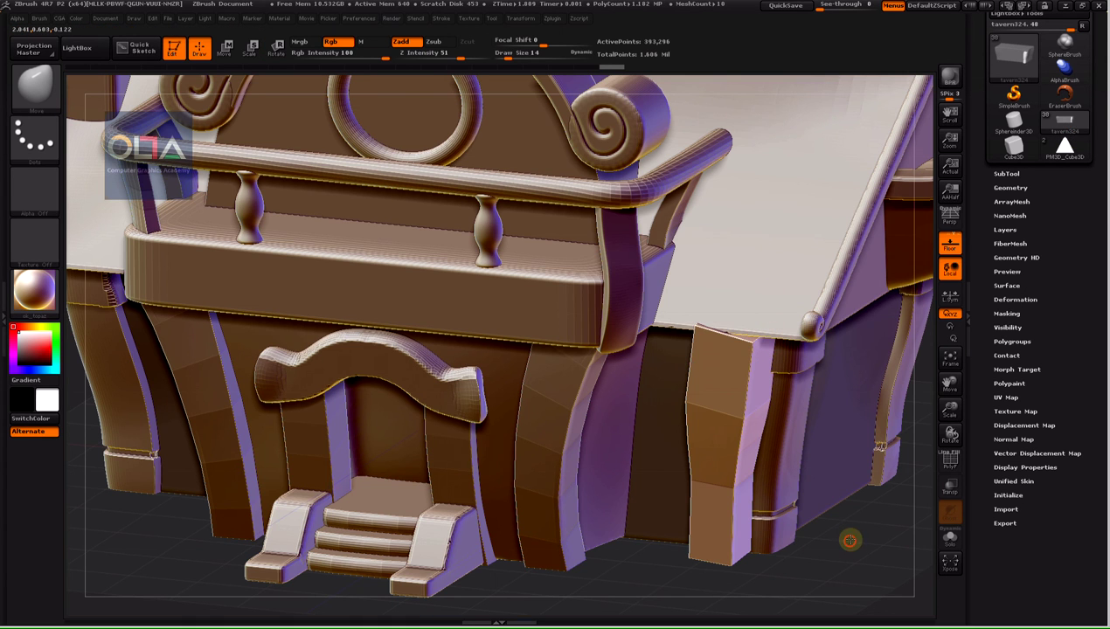
Orbit around the tavern324 model to show its left side, balcony, chimney and roof from lower angles
mouse_move(849, 540)
left_mouse_down()
mouse_move(920, 535)
mouse_move(833, 524)
mouse_move(796, 484)
left_mouse_up()
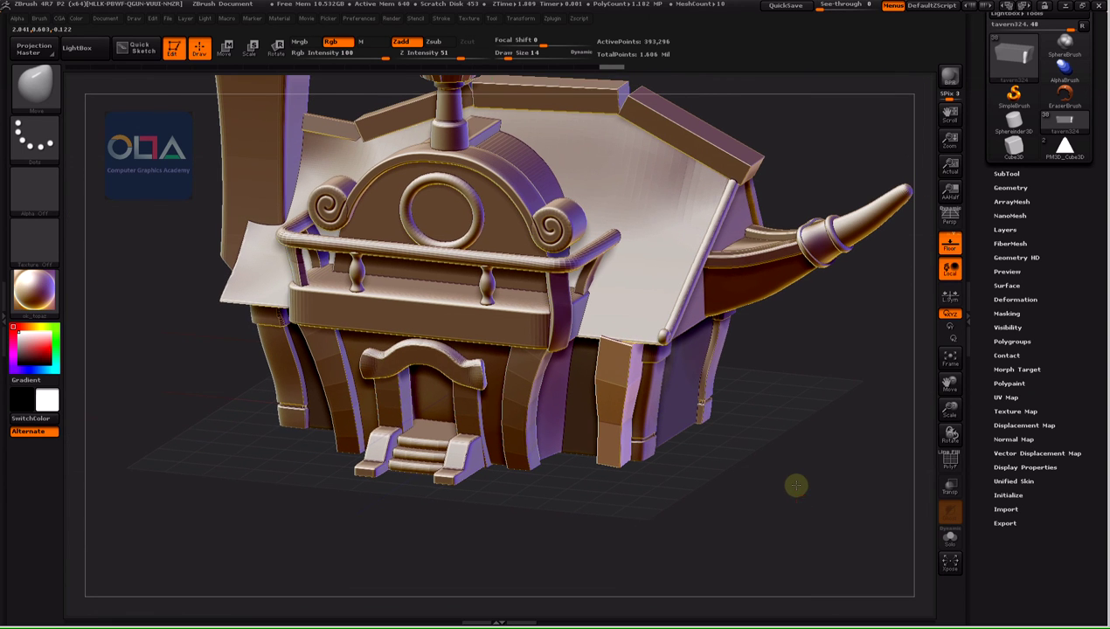
left_click_drag(791, 317, 790, 382)
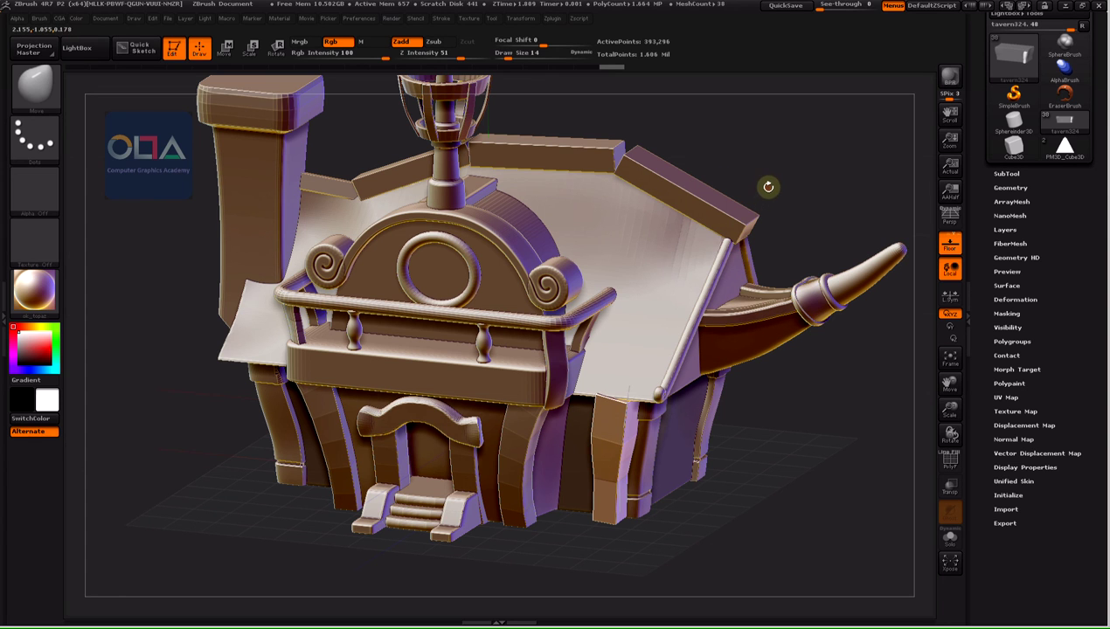
left_click_drag(768, 186, 795, 172)
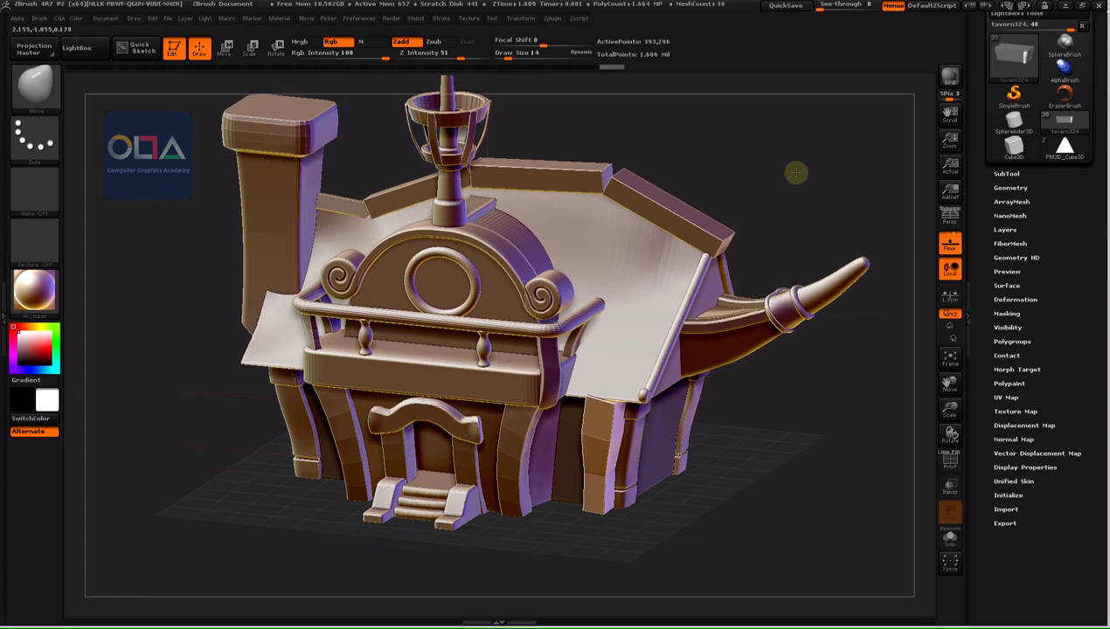